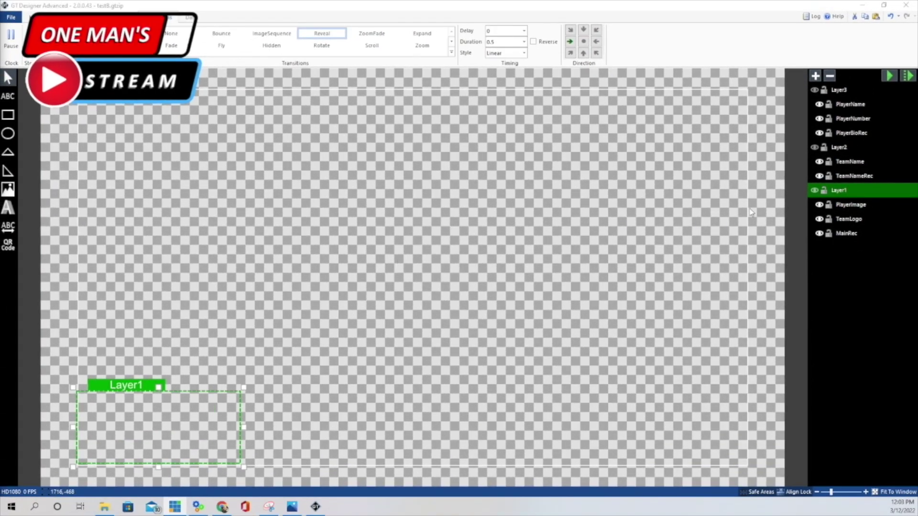
Show Layer1 and open the gradient fill editor for the MainRec rectangle
{"action": "left_click", "coordinate": [815, 191]}
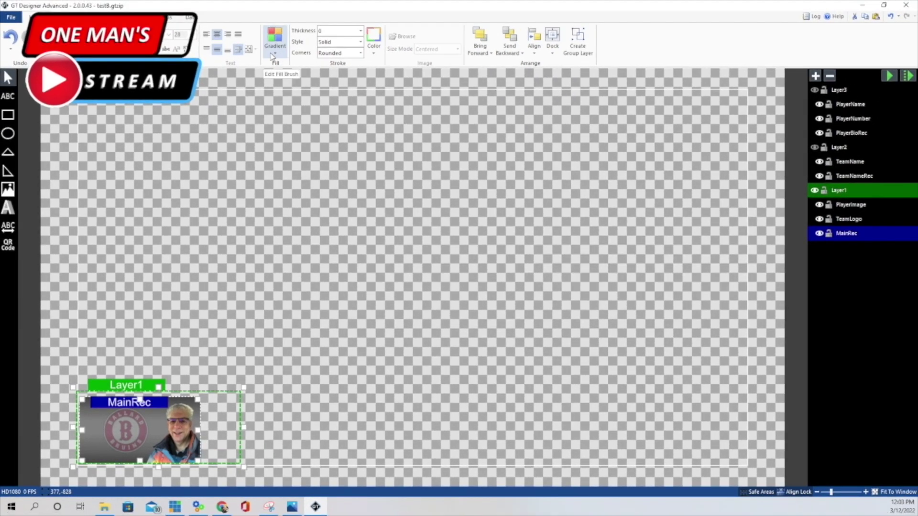
{"action": "left_click", "coordinate": [274, 54]}
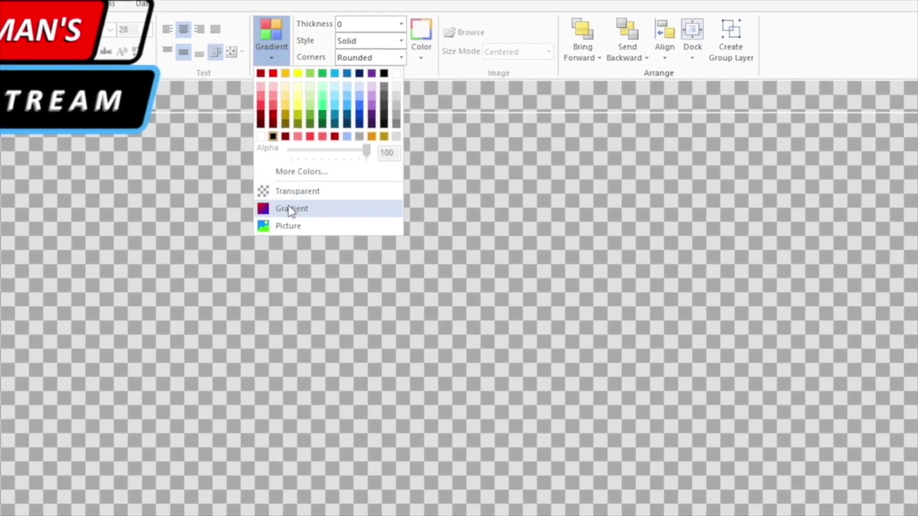
{"action": "left_click", "coordinate": [290, 209]}
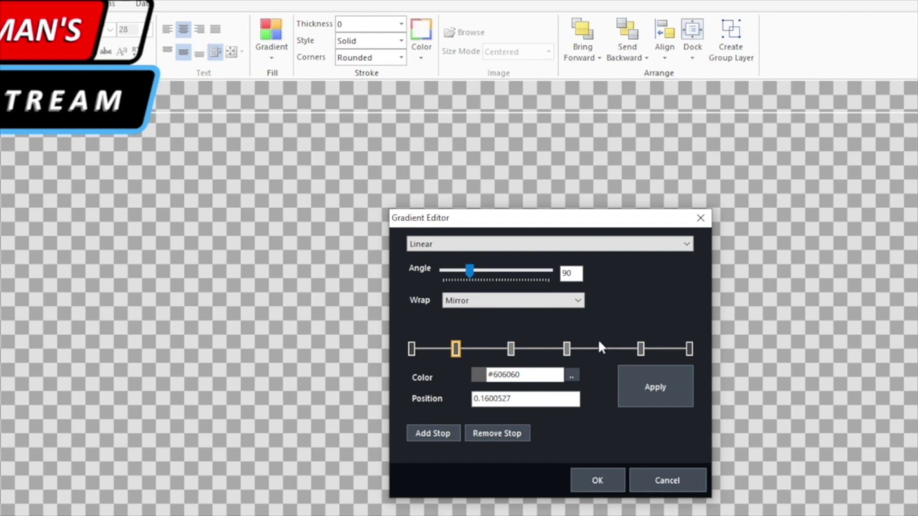
{"action": "left_click", "coordinate": [432, 435]}
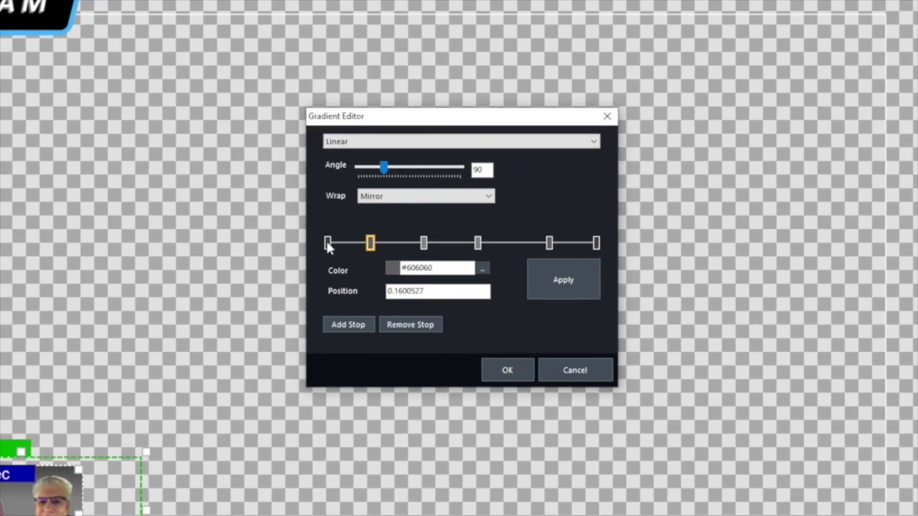
Set the first and last gradient stops to dark grey #404040
{"action": "left_click", "coordinate": [367, 245]}
{"action": "left_click", "coordinate": [486, 270]}
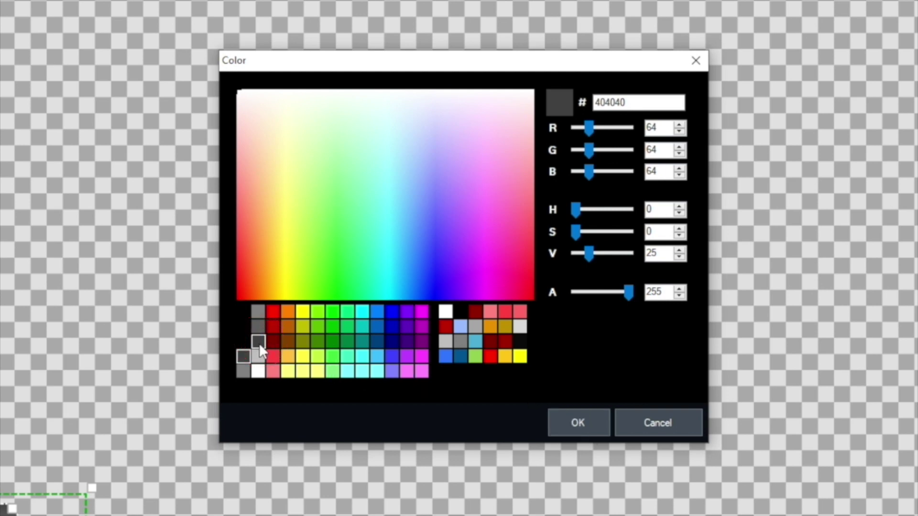
{"action": "left_click", "coordinate": [590, 429]}
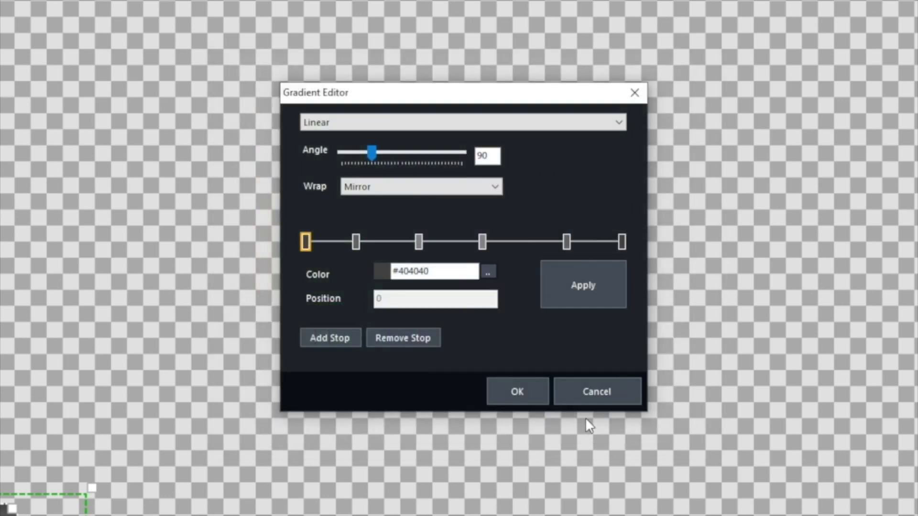
{"action": "left_click", "coordinate": [622, 242]}
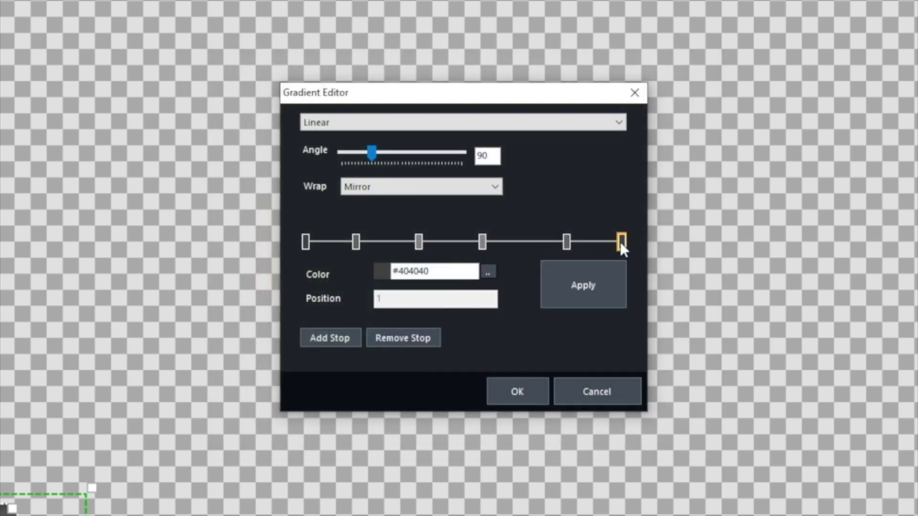
{"action": "left_click", "coordinate": [487, 272]}
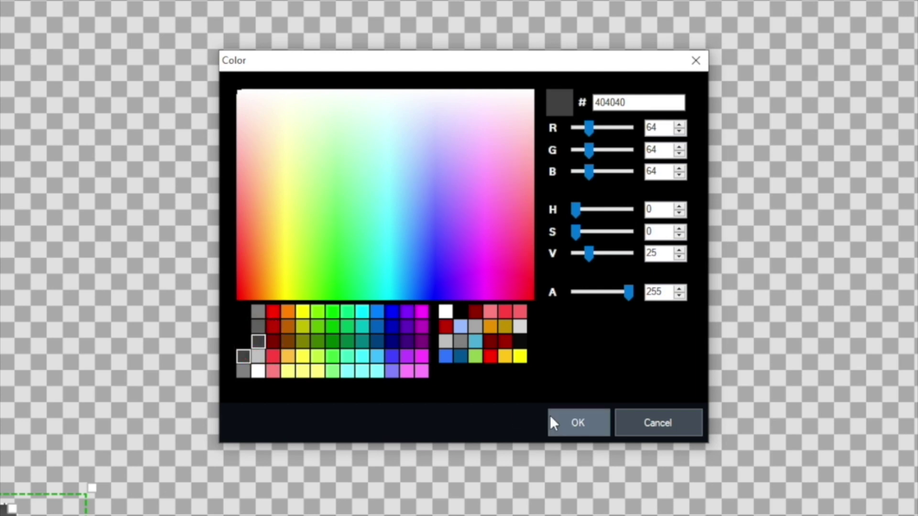
{"action": "left_click", "coordinate": [578, 424]}
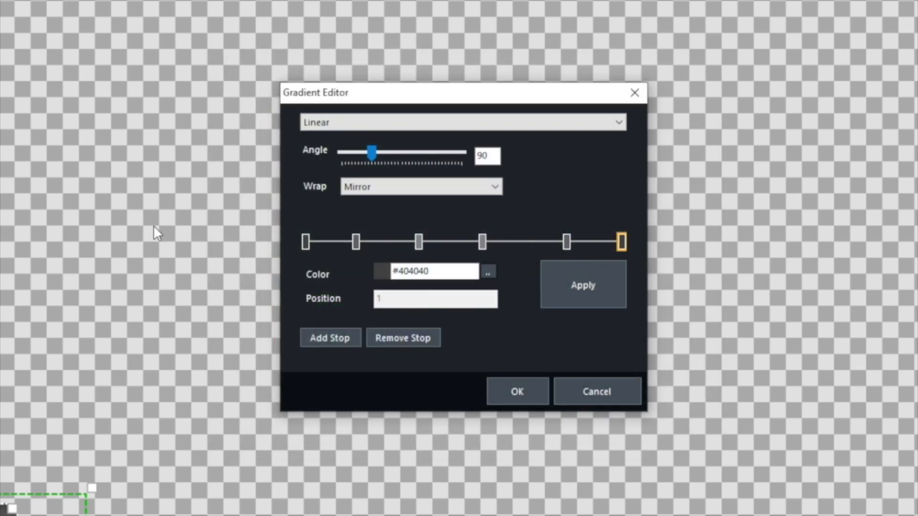
Set the second and fifth gradient stops to medium grey #606060
{"action": "left_click", "coordinate": [356, 242]}
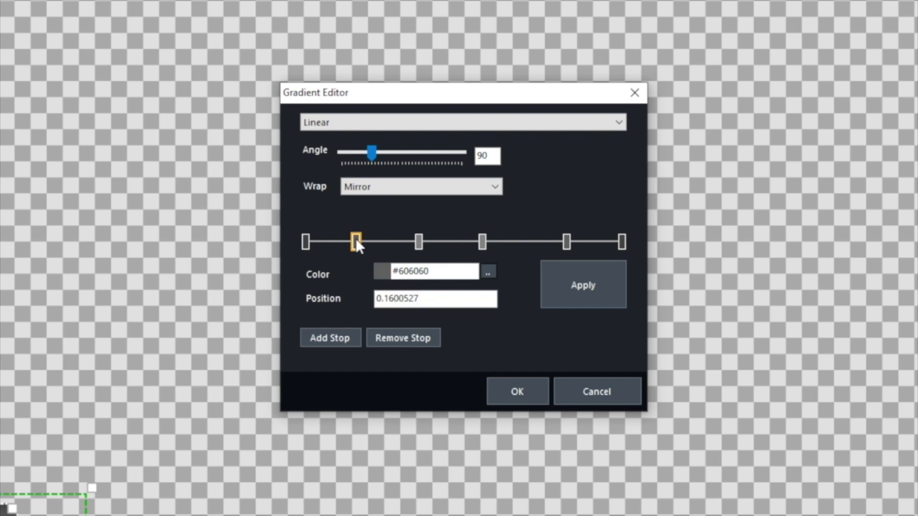
{"action": "left_click", "coordinate": [488, 271]}
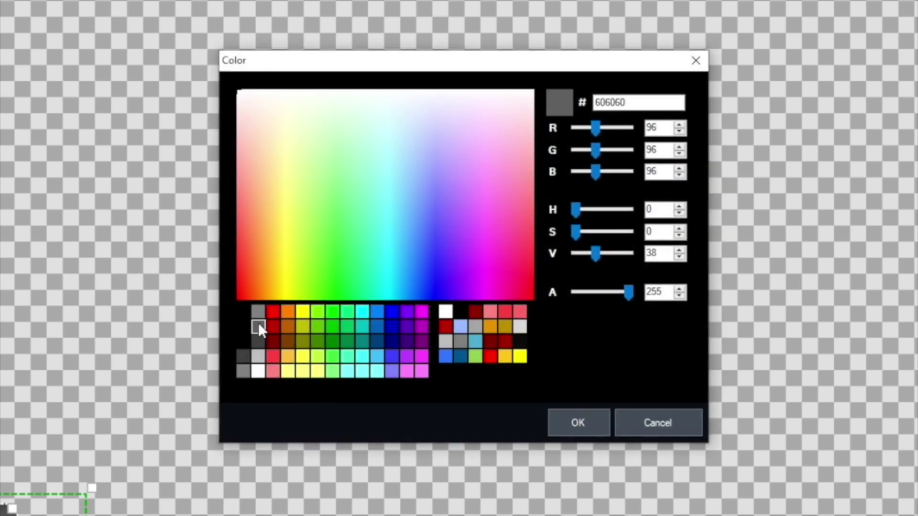
{"action": "left_click", "coordinate": [258, 326]}
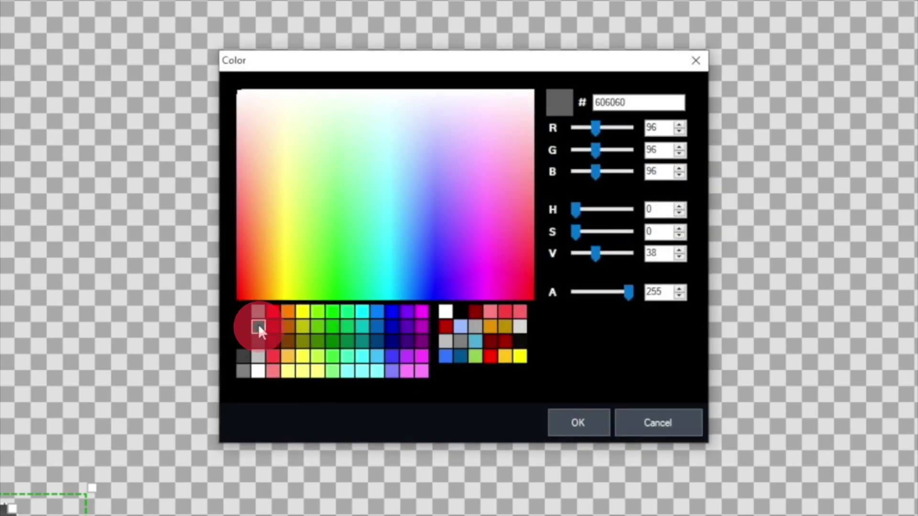
{"action": "left_click", "coordinate": [577, 420]}
{"action": "left_click", "coordinate": [568, 243]}
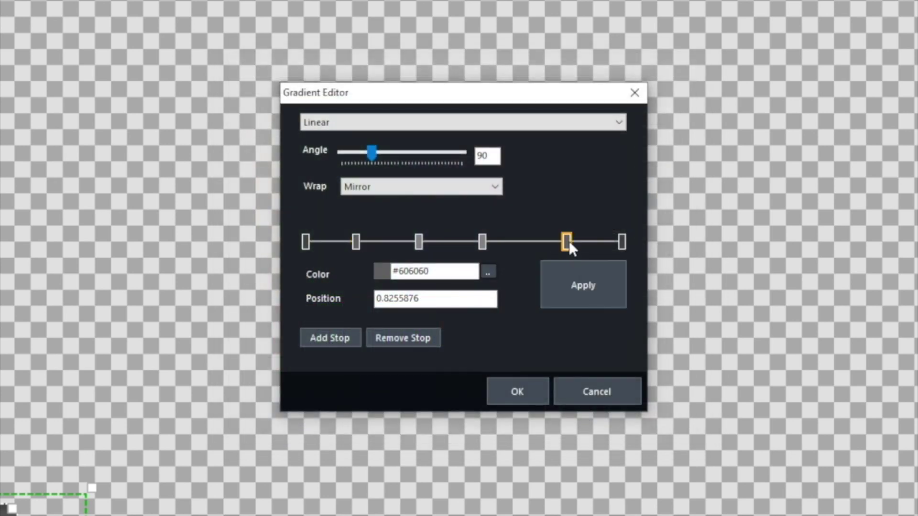
{"action": "left_click", "coordinate": [488, 271]}
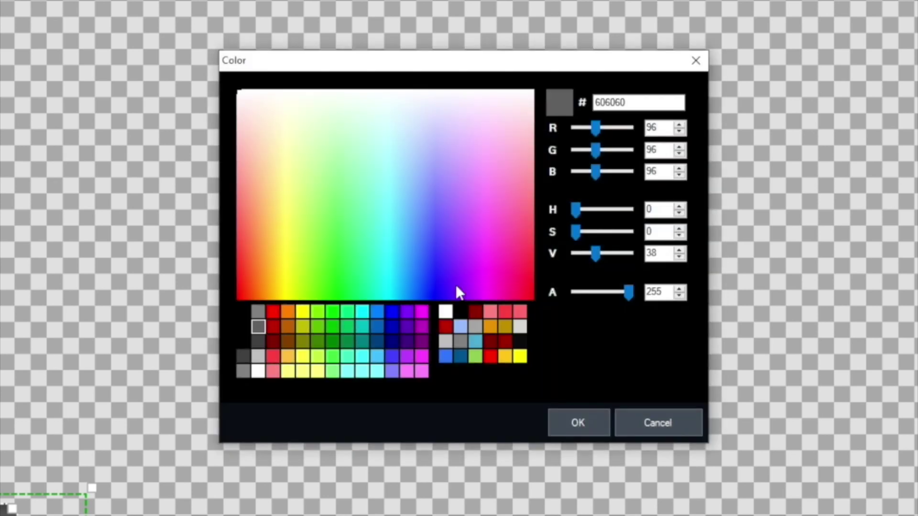
{"action": "left_click", "coordinate": [252, 324]}
{"action": "left_click", "coordinate": [586, 424]}
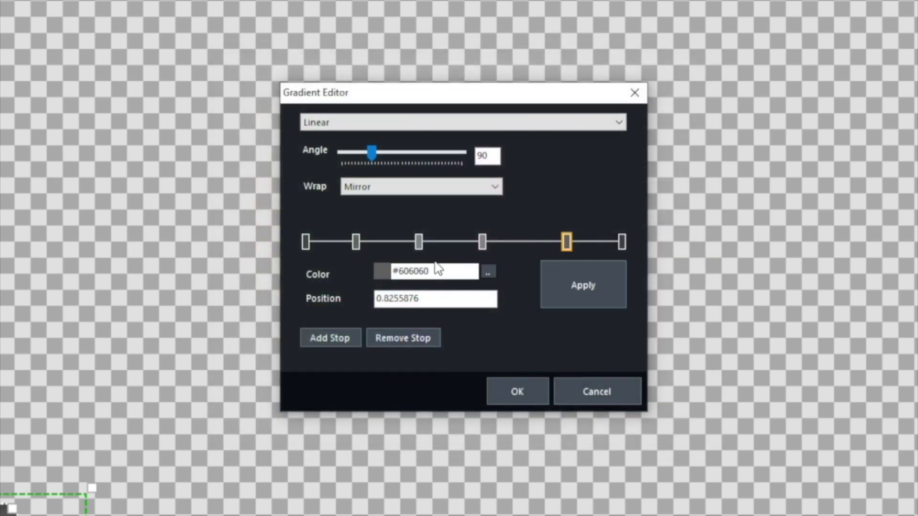
Set the two middle gradient stops to light grey #808080 and accept the MainRec gradient
{"action": "left_click", "coordinate": [419, 242]}
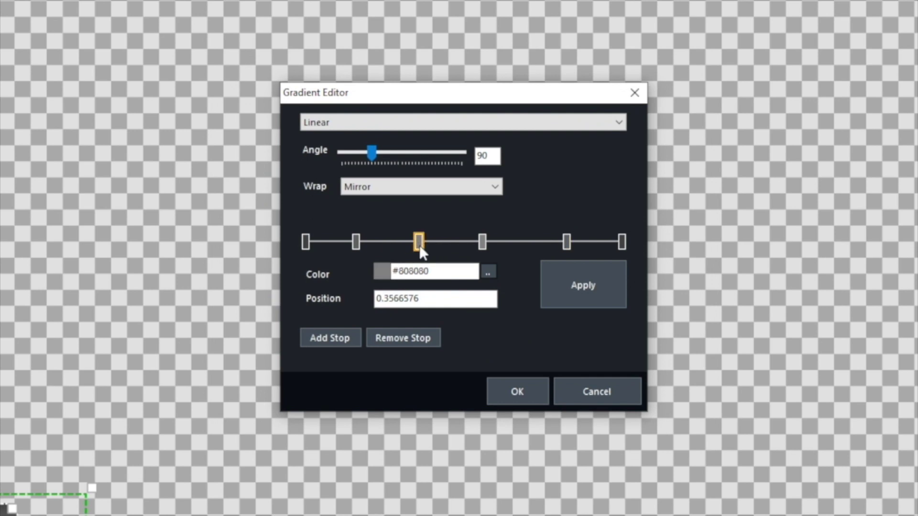
{"action": "left_click", "coordinate": [488, 272]}
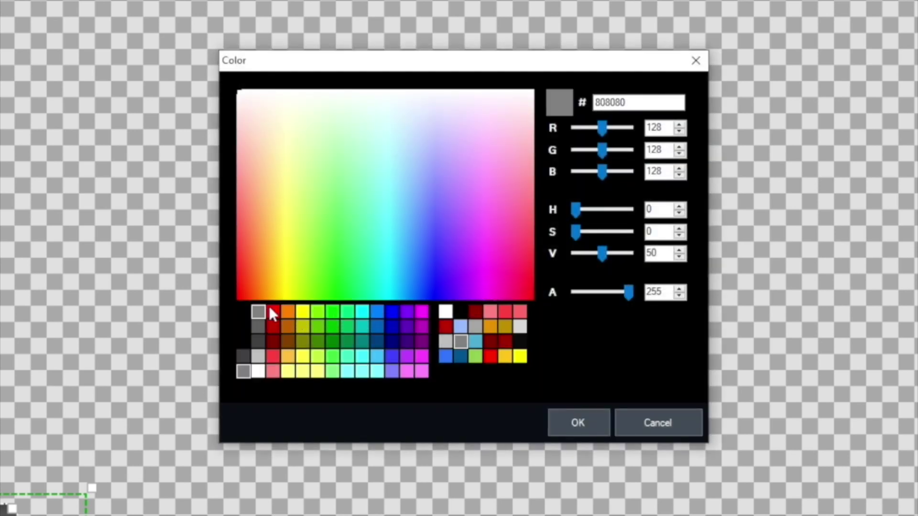
{"action": "left_click", "coordinate": [262, 311]}
{"action": "left_click", "coordinate": [580, 418]}
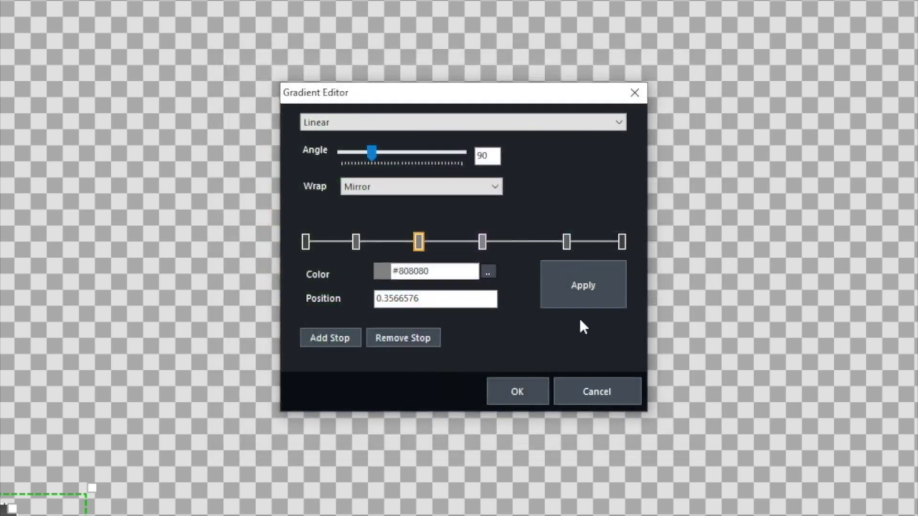
{"action": "left_click", "coordinate": [482, 241]}
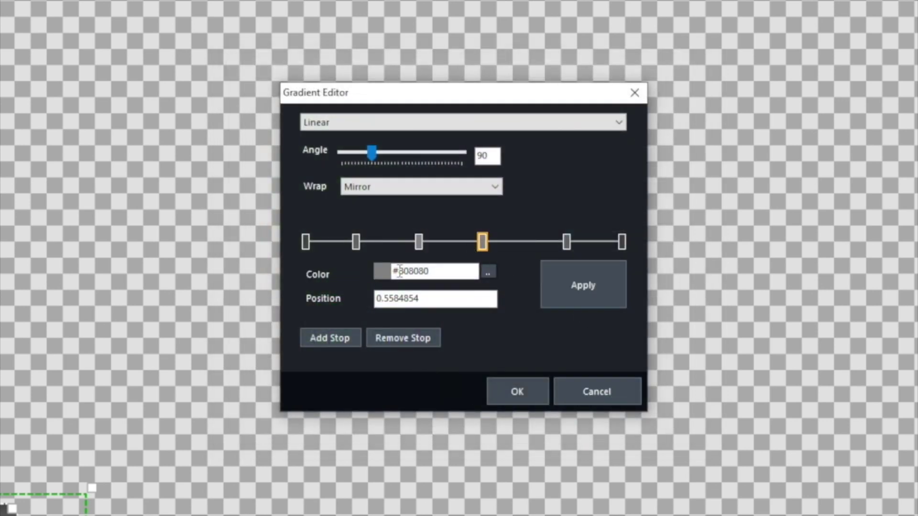
{"action": "left_click", "coordinate": [488, 272]}
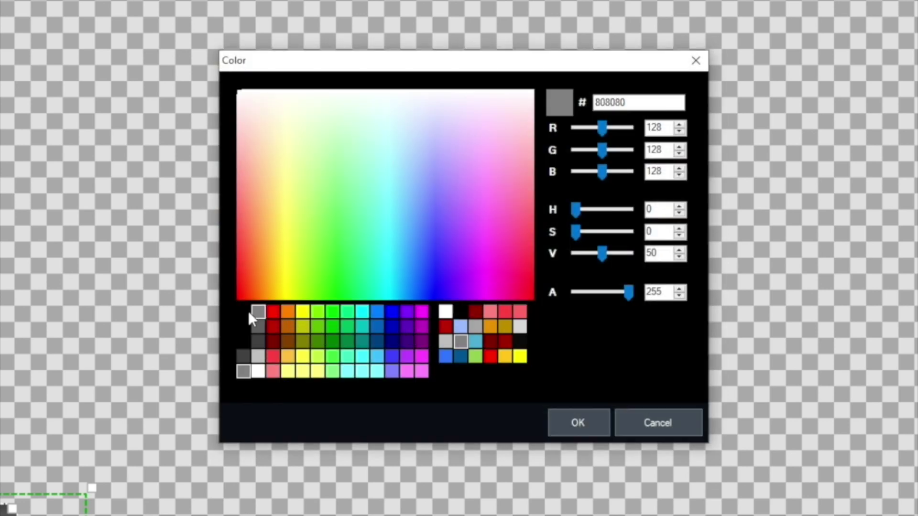
{"action": "left_click", "coordinate": [257, 312]}
{"action": "left_click", "coordinate": [587, 420]}
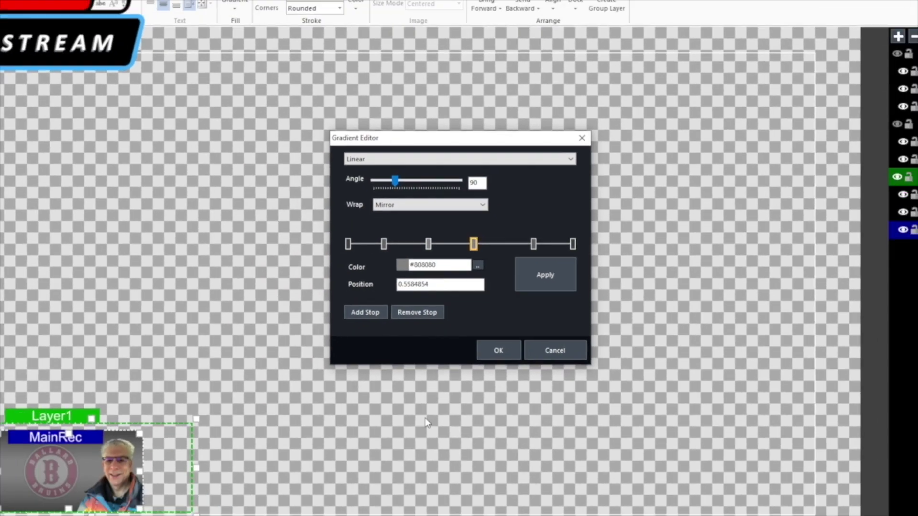
{"action": "left_click", "coordinate": [498, 350]}
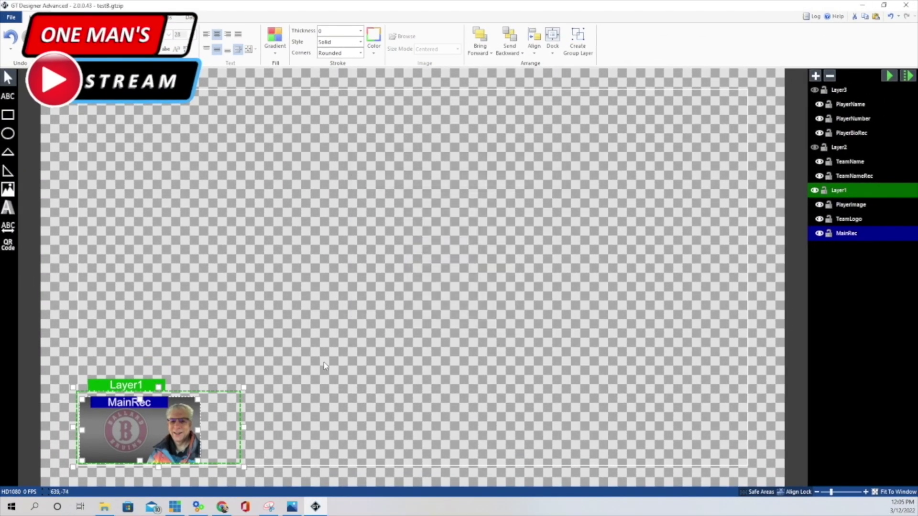
Add a new layer and insert the Ballard Bruins logo image from the Downloads folder into it
{"action": "left_click", "coordinate": [854, 220]}
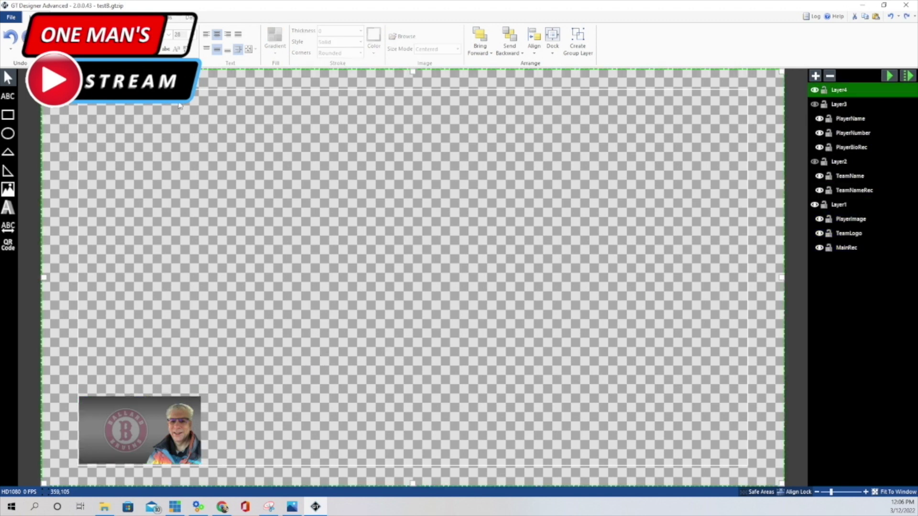
{"action": "left_click", "coordinate": [7, 190]}
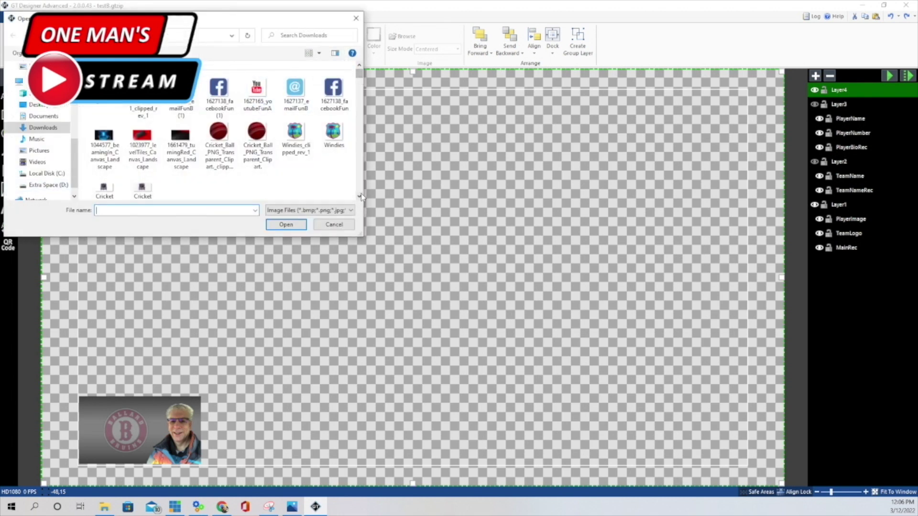
{"action": "scroll", "coordinate": [360, 152], "scroll_direction": "down", "scroll_amount": 10}
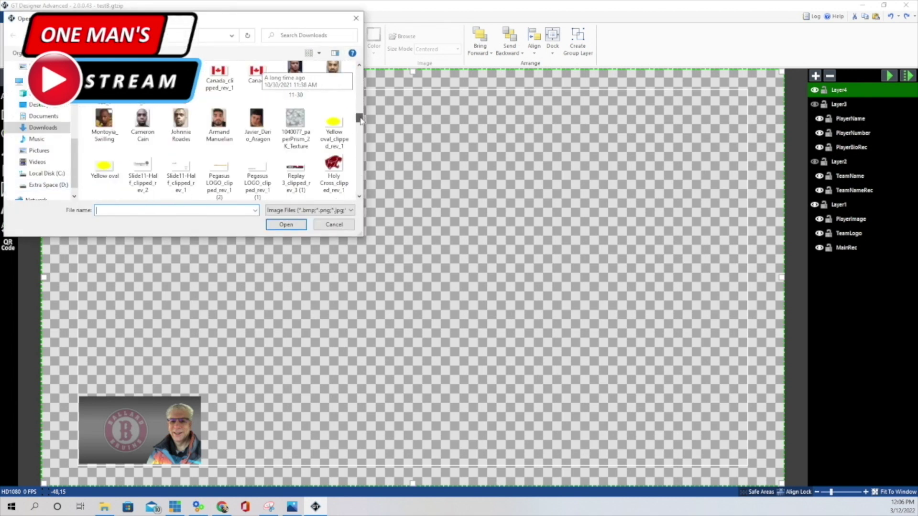
{"action": "left_click", "coordinate": [258, 148]}
{"action": "left_click", "coordinate": [286, 224]}
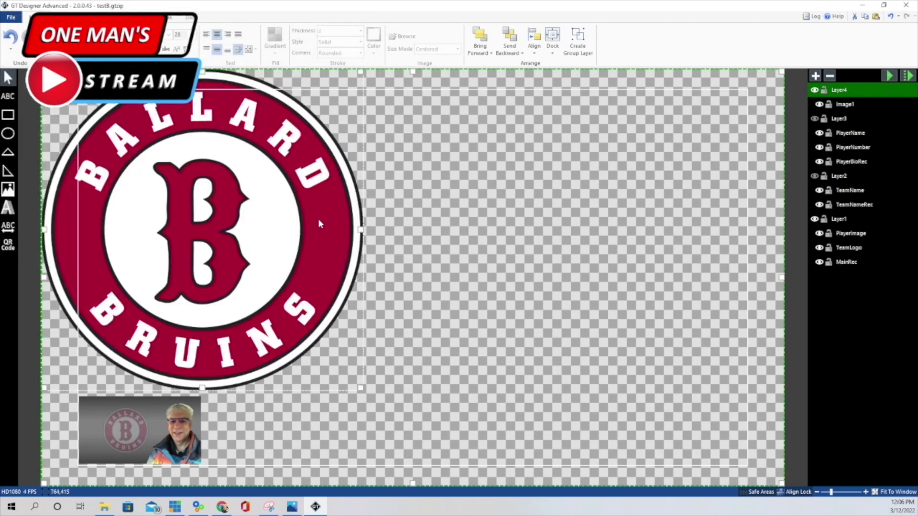
Scale the logo down to about the height of the grey MainRec rectangle, try placing it over the rectangle, and undo that placement
{"action": "left_click_drag", "start_coordinate": [157, 133], "coordinate": [241, 162]}
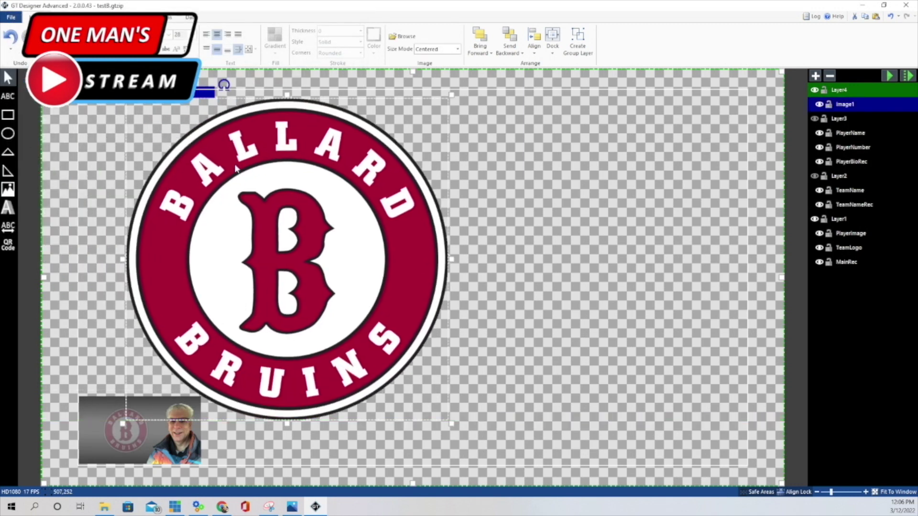
{"action": "left_click_drag", "start_coordinate": [124, 91], "coordinate": [331, 360]}
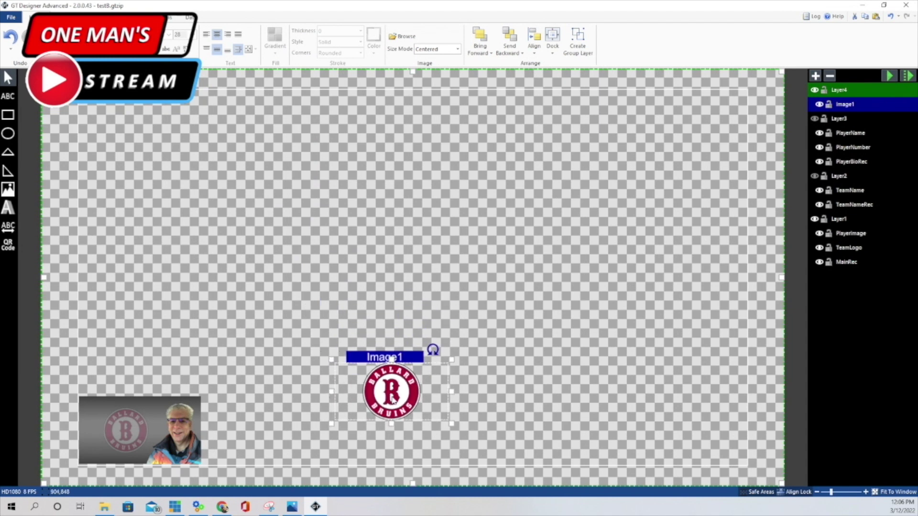
{"action": "left_click_drag", "start_coordinate": [351, 406], "coordinate": [79, 449]}
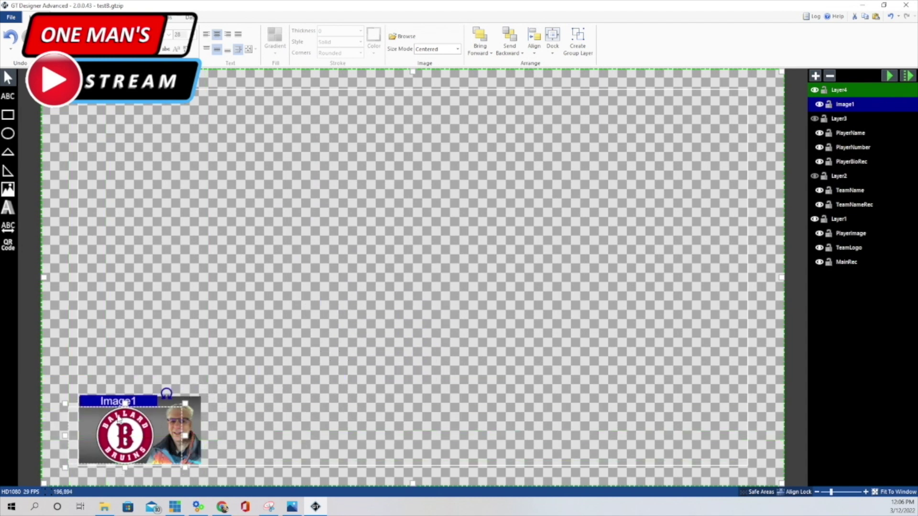
{"action": "key", "text": "ctrl+z"}
Move the small logo to an empty canvas area and lower its opacity to a faint watermark
{"action": "left_click_drag", "start_coordinate": [392, 350], "coordinate": [338, 340]}
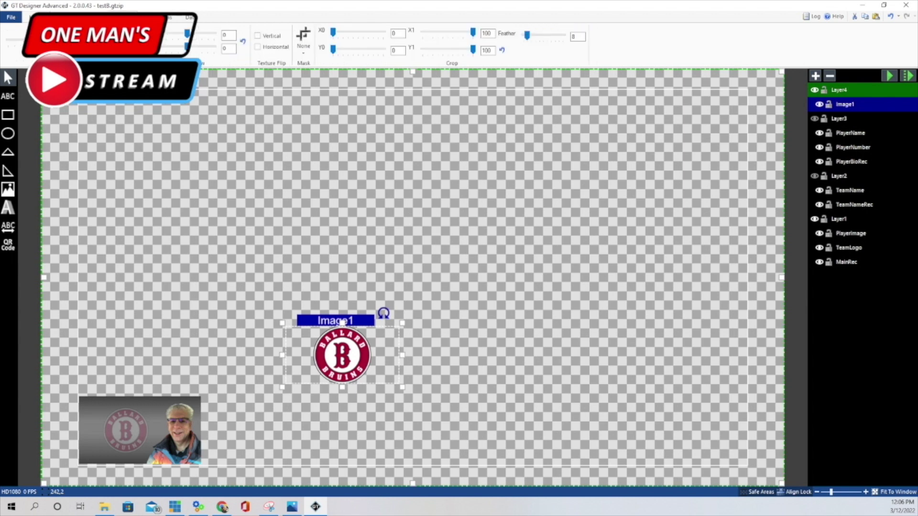
{"action": "left_click_drag", "start_coordinate": [59, 40], "coordinate": [21, 40]}
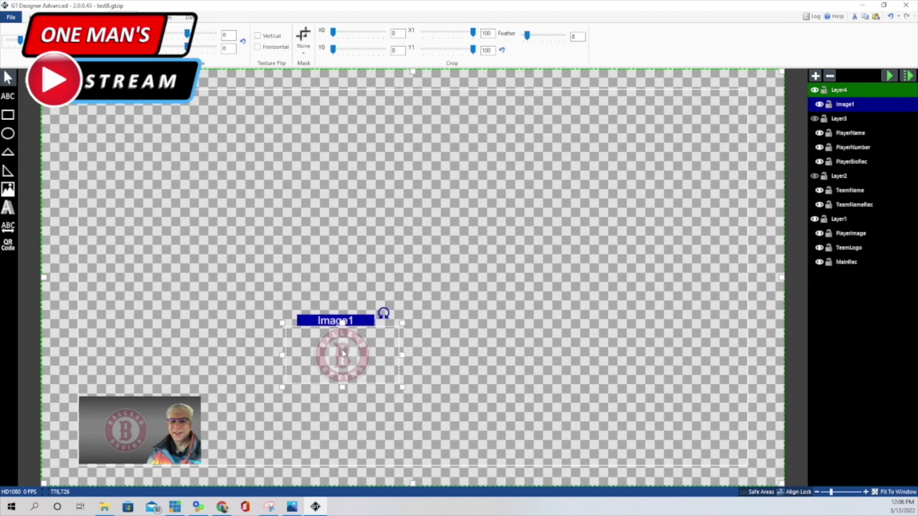
{"action": "left_click_drag", "start_coordinate": [369, 319], "coordinate": [343, 241]}
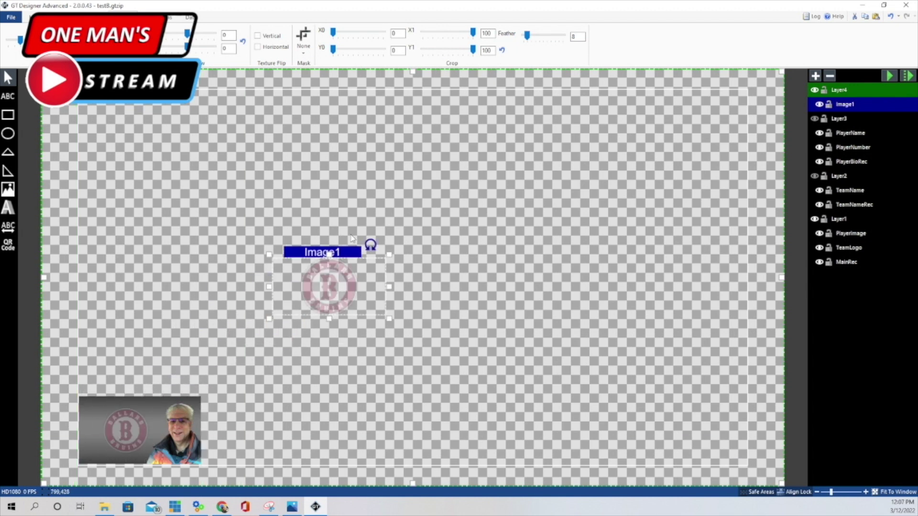
Delete the faded logo, insert the player photo in the new layer, and scale and place it over the existing photo on MainRec
{"action": "key", "text": "Delete"}
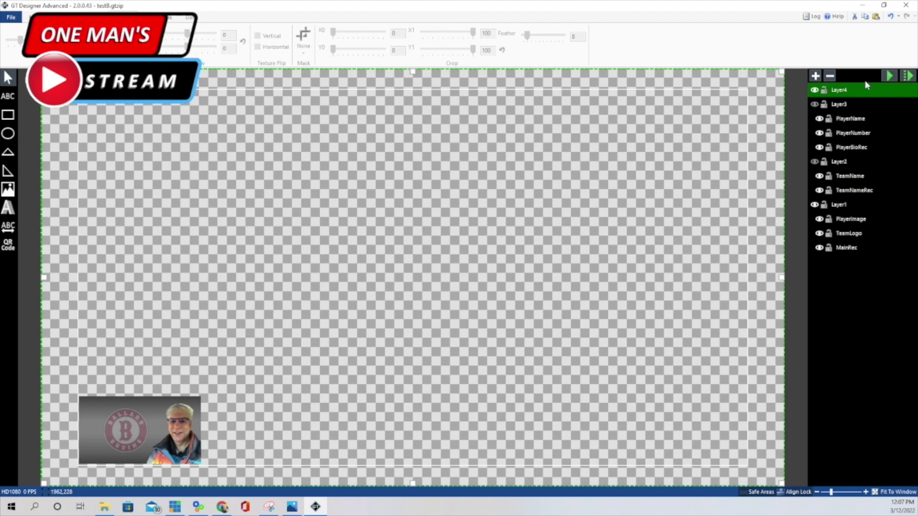
{"action": "left_click", "coordinate": [9, 191]}
{"action": "double_click", "coordinate": [142, 95]}
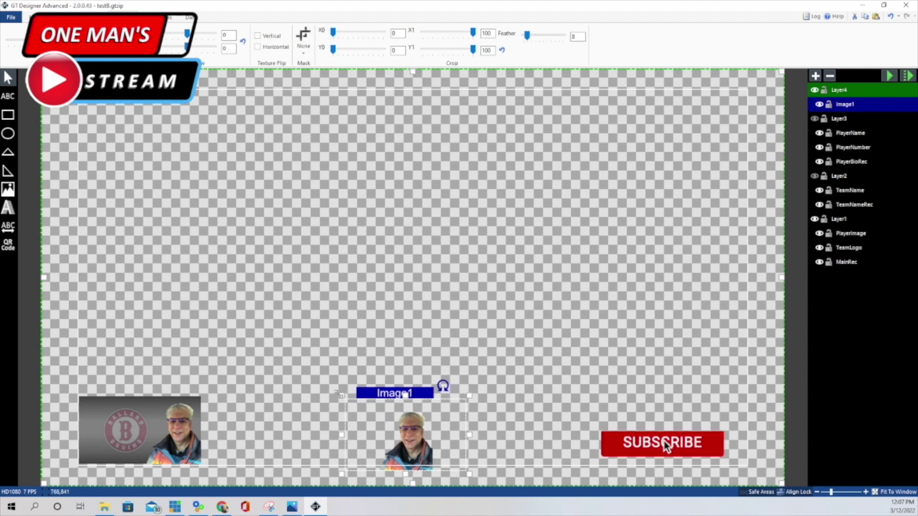
{"action": "left_click_drag", "start_coordinate": [425, 438], "coordinate": [187, 426]}
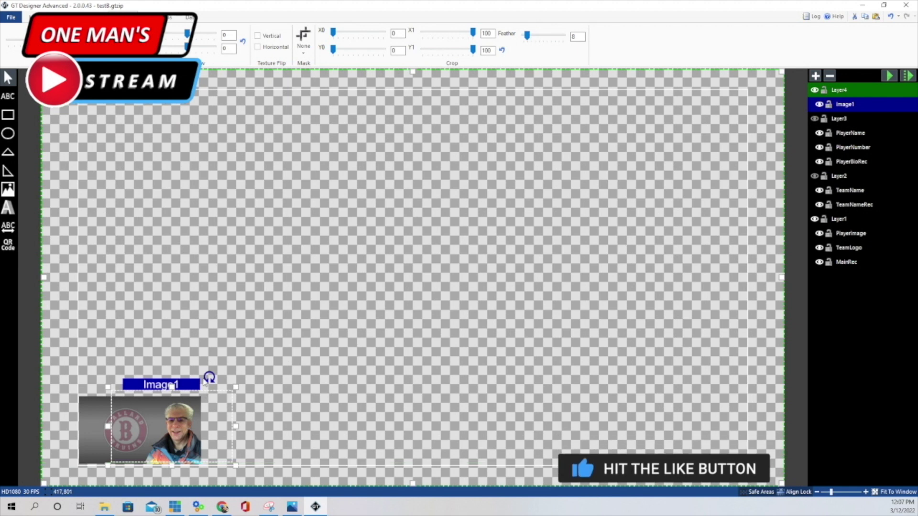
Nudge the new player photo up and back down over MainRec in small increments
{"action": "left_click", "coordinate": [188, 387]}
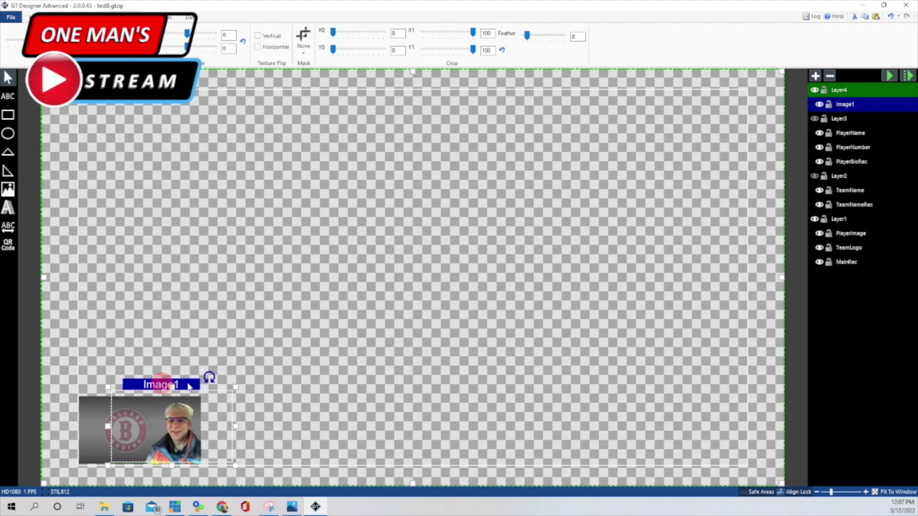
{"action": "key", "text": "Up"}
{"action": "key", "text": "Up"}
{"action": "key", "text": "Up"}
{"action": "key", "text": "Up"}
{"action": "key", "text": "Up"}
{"action": "key", "text": "Up"}
{"action": "key", "text": "Up"}
{"action": "key", "text": "Up"}
{"action": "key", "text": "Up"}
{"action": "key", "text": "Up"}
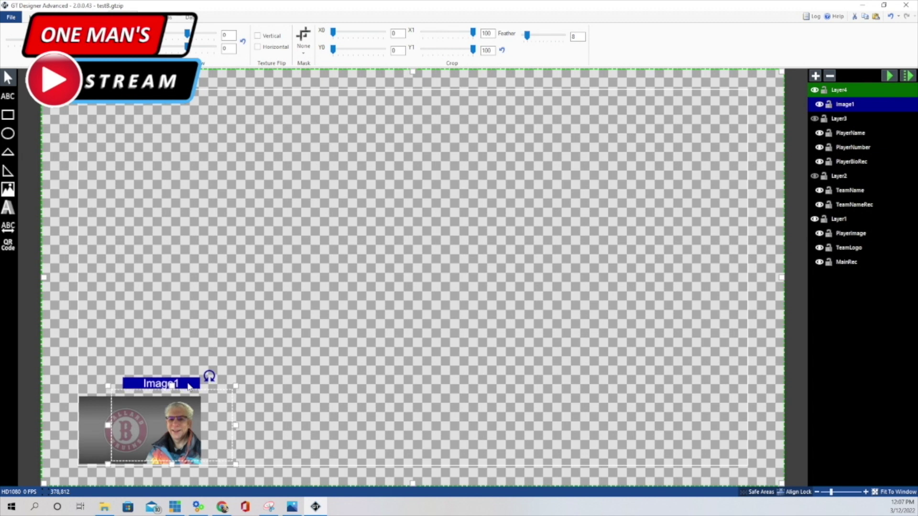
{"action": "key", "text": "Down"}
{"action": "key", "text": "Down"}
{"action": "key", "text": "Down"}
{"action": "key", "text": "Down"}
{"action": "key", "text": "Down"}
{"action": "key", "text": "Down"}
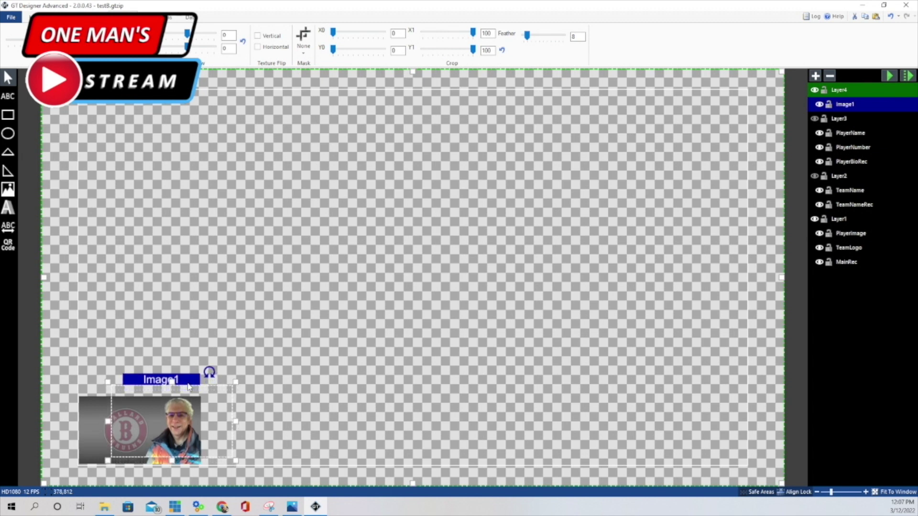
{"action": "key", "text": "Down"}
{"action": "key", "text": "Down"}
{"action": "key", "text": "Down"}
{"action": "key", "text": "Down"}
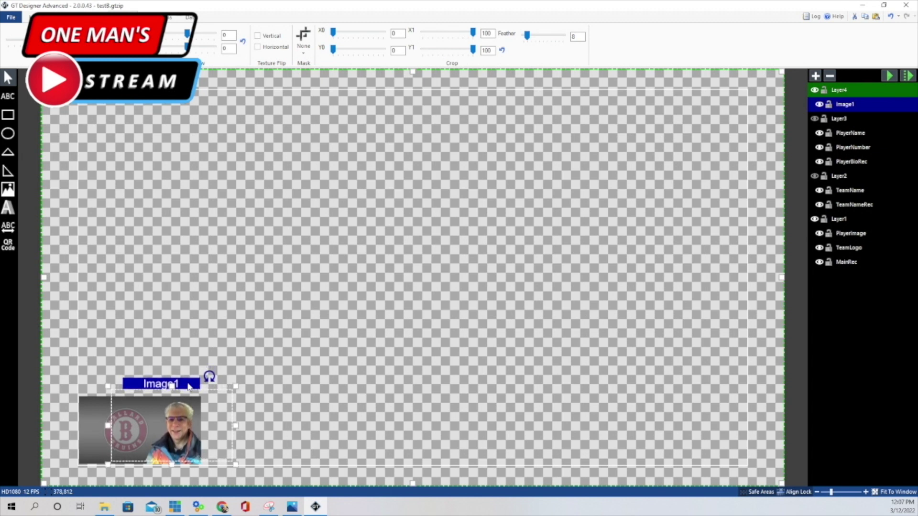
Nudge the new player photo left and back right over MainRec in small increments
{"action": "key", "text": "Left"}
{"action": "key", "text": "Left"}
{"action": "key", "text": "Left"}
{"action": "key", "text": "Left"}
{"action": "key", "text": "Left"}
{"action": "key", "text": "Left"}
{"action": "key", "text": "Left"}
{"action": "key", "text": "Left"}
{"action": "key", "text": "Left"}
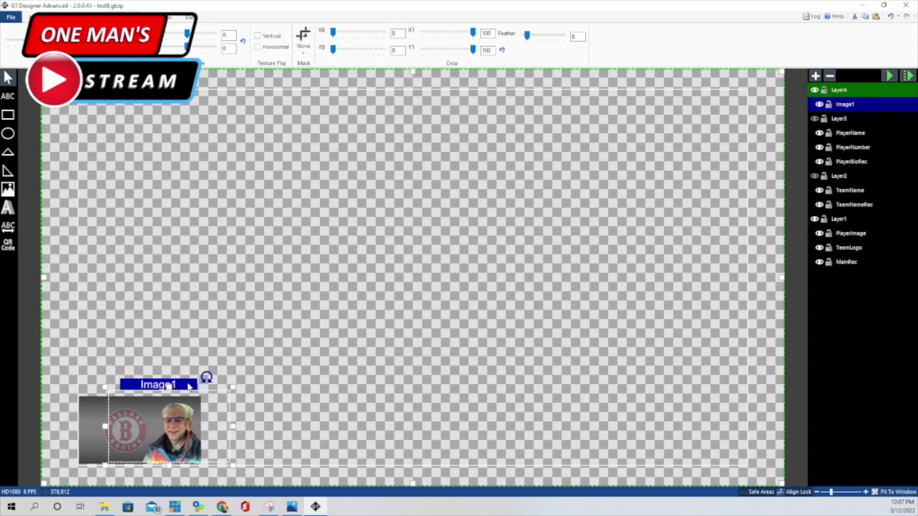
{"action": "key", "text": "Right"}
{"action": "key", "text": "Right"}
{"action": "key", "text": "Right"}
{"action": "key", "text": "Right"}
{"action": "key", "text": "Right"}
{"action": "key", "text": "Right"}
{"action": "key", "text": "Right"}
{"action": "key", "text": "Right"}
{"action": "key", "text": "Right"}
{"action": "key", "text": "Right"}
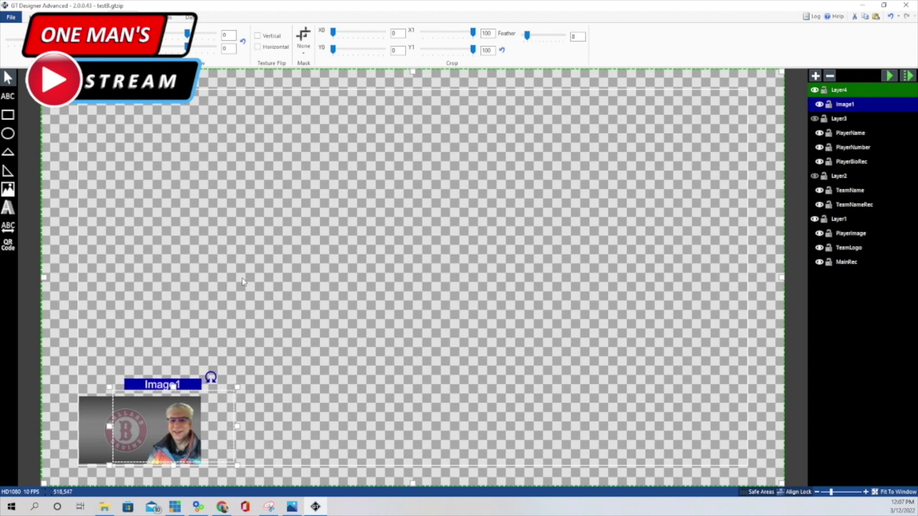
Delete the duplicate player photo from Layer4 and make Layer2 with the team name visible
{"action": "key", "text": "Delete"}
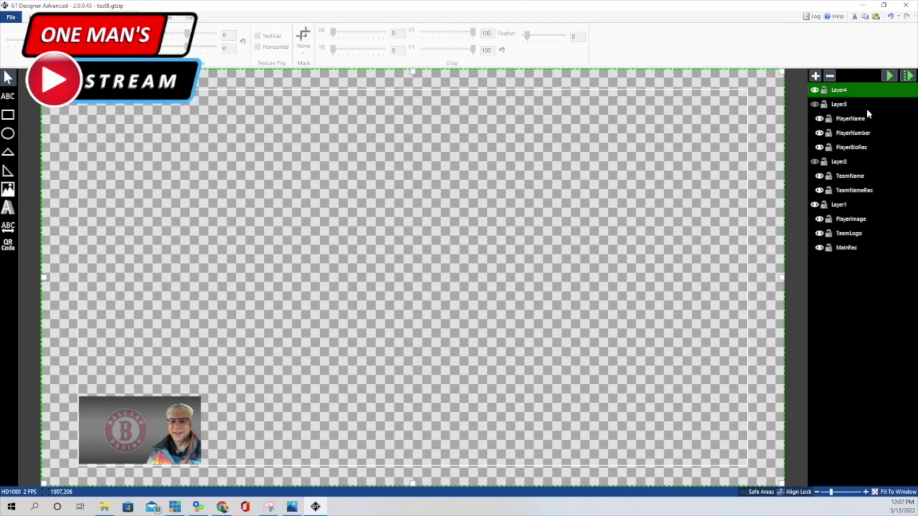
{"action": "left_click", "coordinate": [815, 163]}
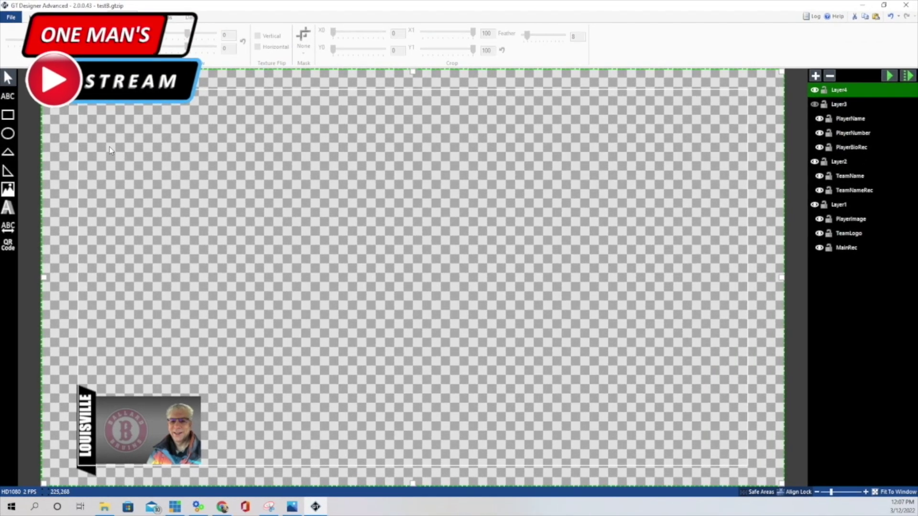
Draw a rectangle in Layer4 on the empty canvas above MainRec and size it to 217 by 50 pixels
{"action": "left_click", "coordinate": [10, 114]}
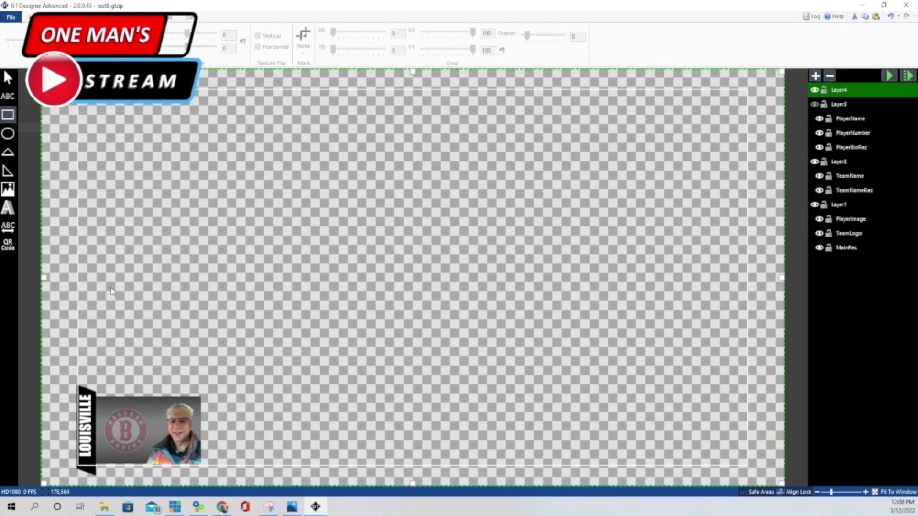
{"action": "left_click_drag", "start_coordinate": [121, 278], "coordinate": [257, 303]}
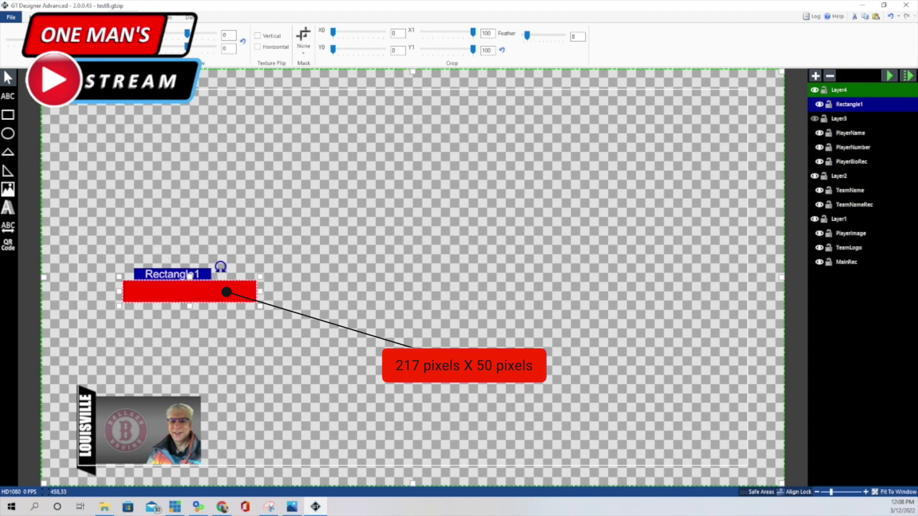
{"action": "scroll", "coordinate": [296, 43], "scroll_direction": "left", "scroll_amount": 3}
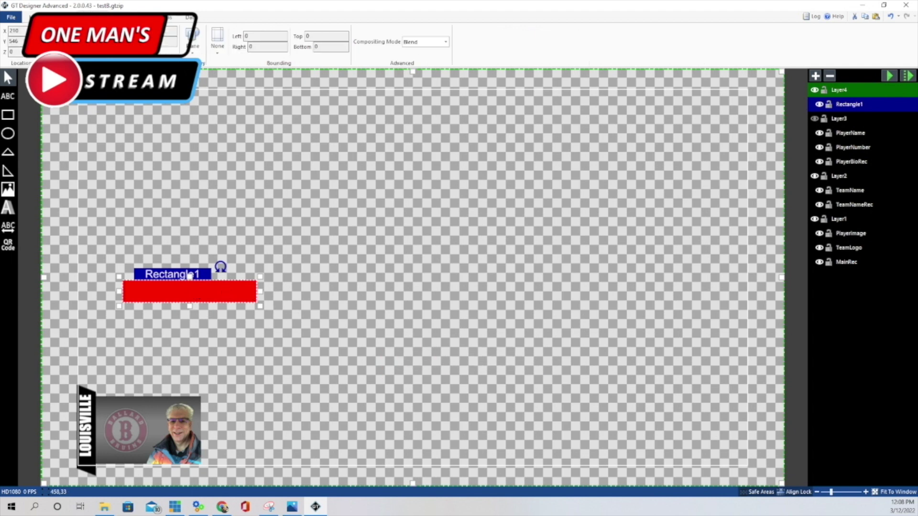
{"action": "key", "text": "ctrl+z"}
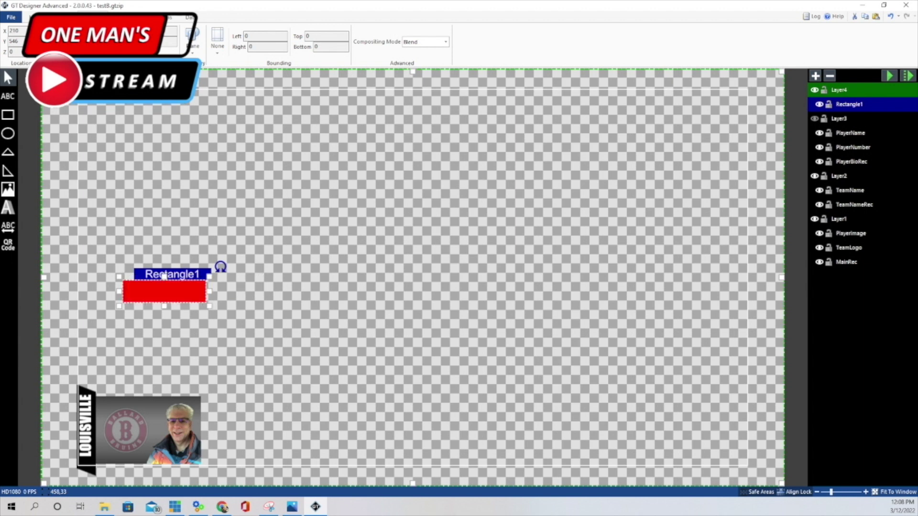
{"action": "key", "text": "ctrl+z"}
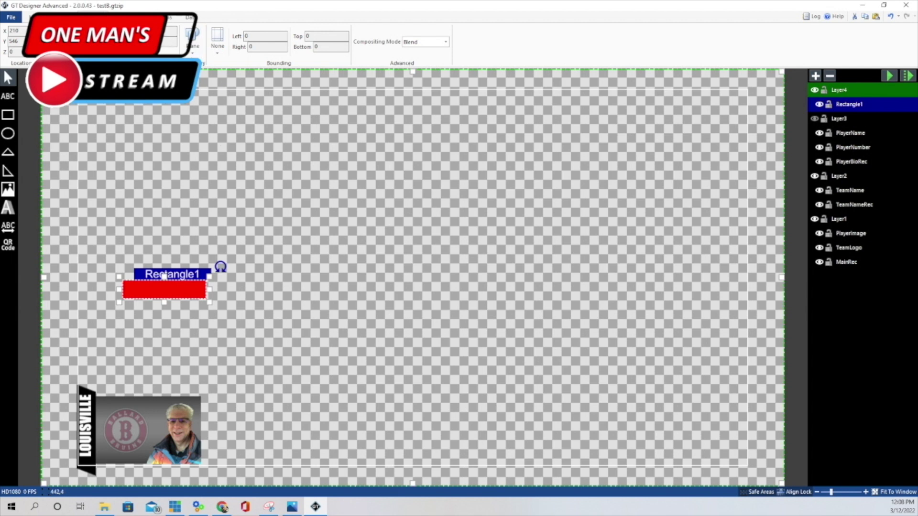
Skew the red rectangle horizontally into a parallelogram and rotate it a quarter turn so it stands vertically
{"action": "scroll", "coordinate": [192, 40], "scroll_direction": "down", "scroll_amount": 1}
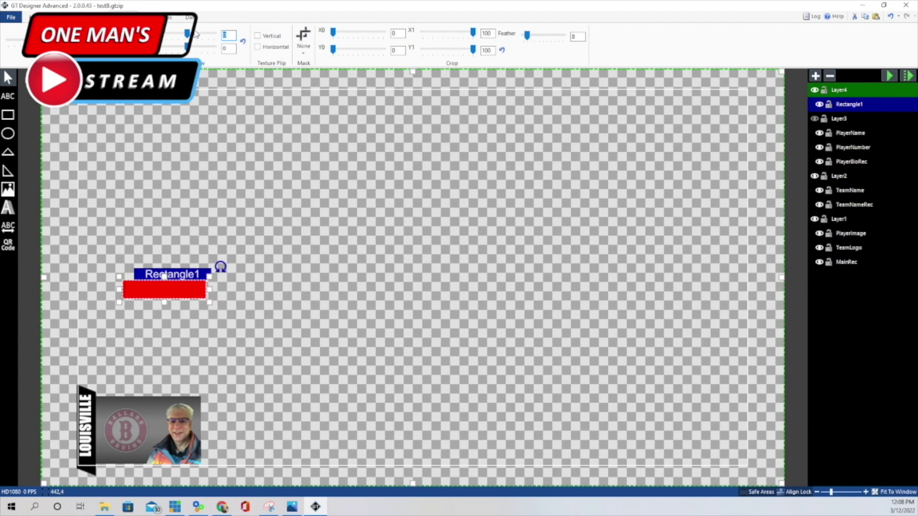
{"action": "left_click_drag", "start_coordinate": [188, 33], "coordinate": [200, 33]}
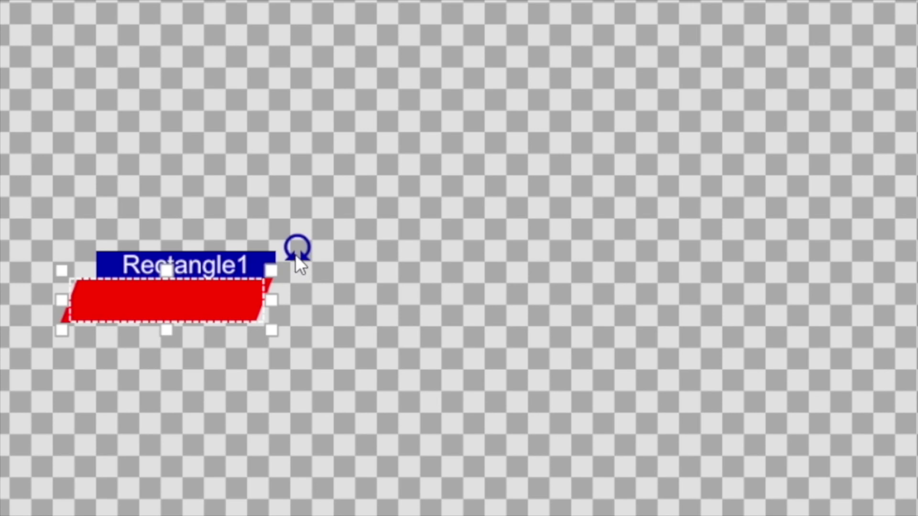
{"action": "left_click_drag", "start_coordinate": [295, 255], "coordinate": [278, 140]}
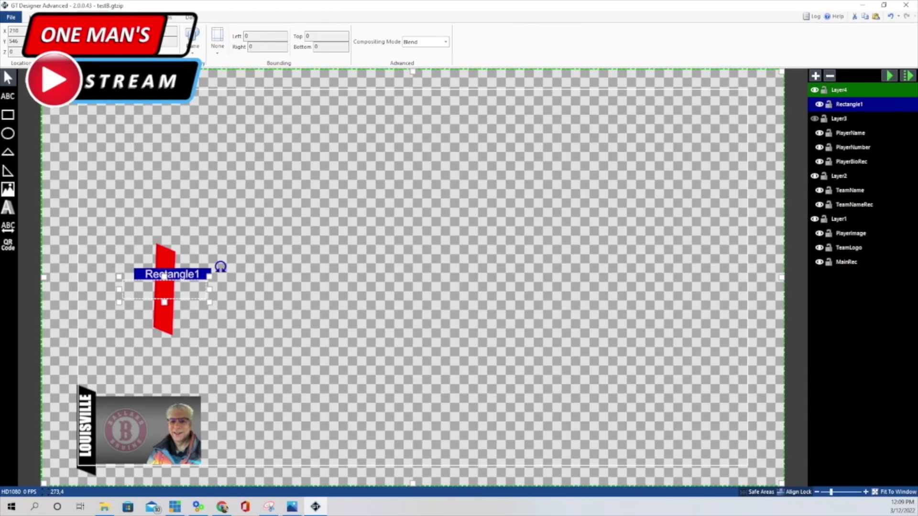
{"action": "key", "text": "ctrl+z"}
{"action": "key", "text": "ctrl+y"}
{"action": "left_click", "coordinate": [199, 176]}
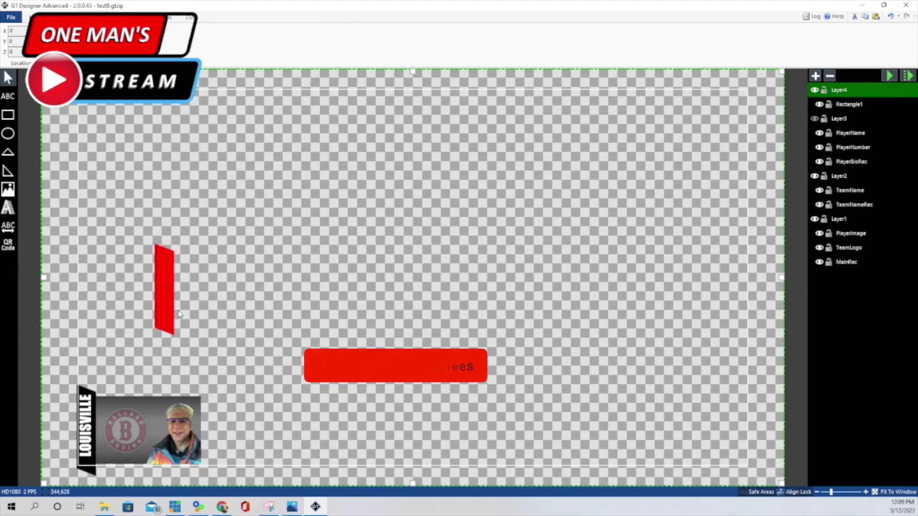
Change the fill color of the upright slanted rectangle to black
{"action": "left_click", "coordinate": [164, 281]}
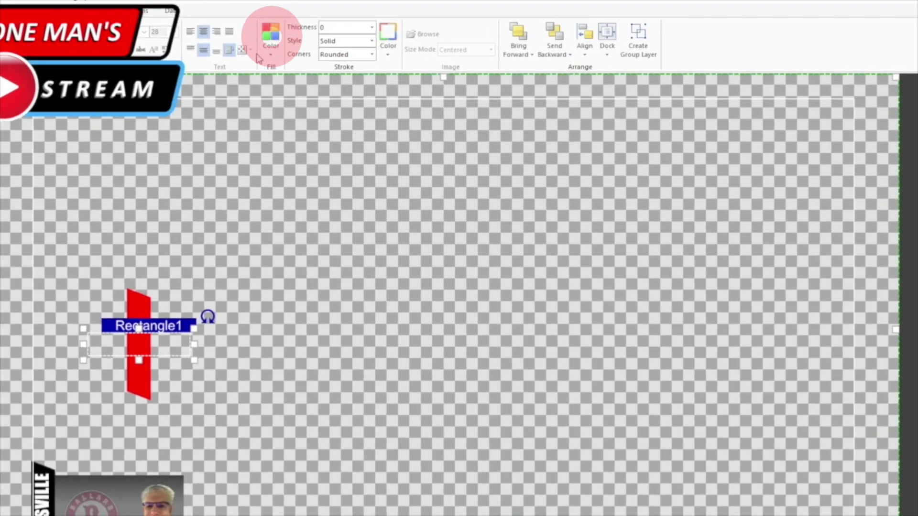
{"action": "left_click", "coordinate": [271, 40]}
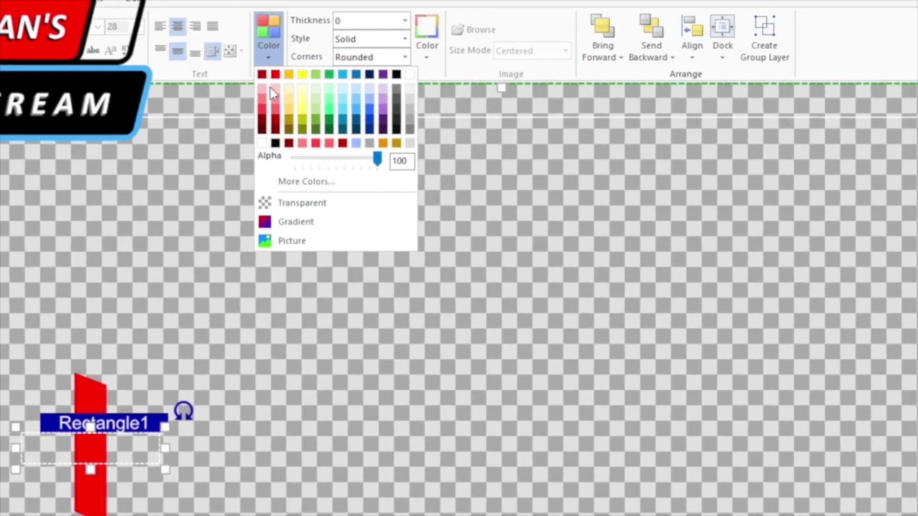
{"action": "left_click", "coordinate": [275, 143]}
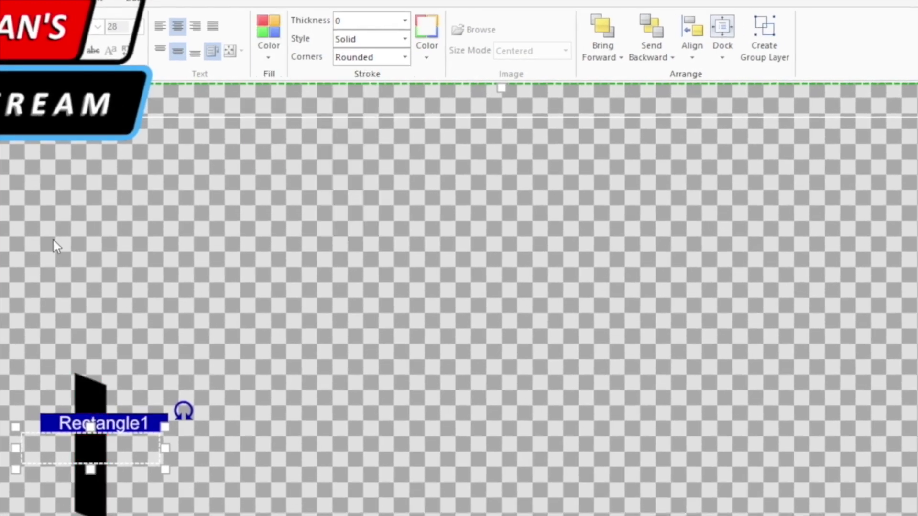
{"action": "left_click", "coordinate": [62, 227]}
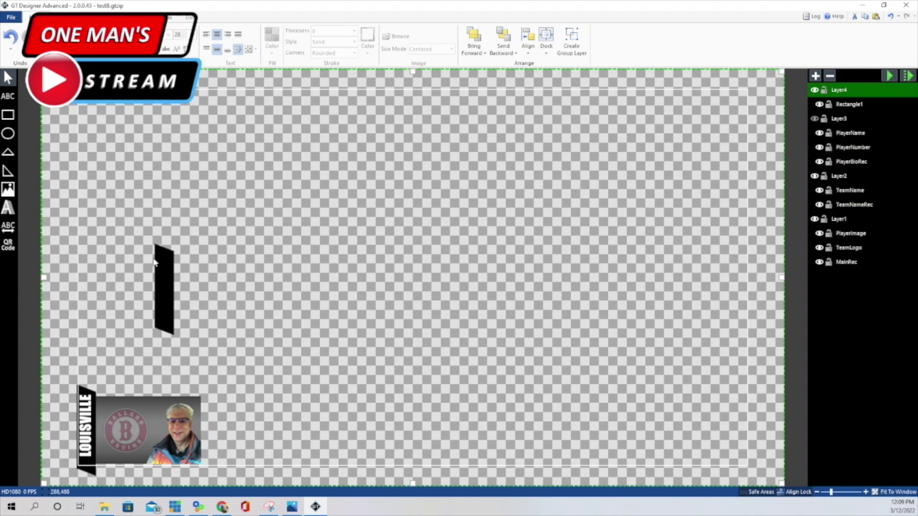
Add a text block above the black bar and set its font to Impact Condensed with the Black weight
{"action": "left_click", "coordinate": [4, 96]}
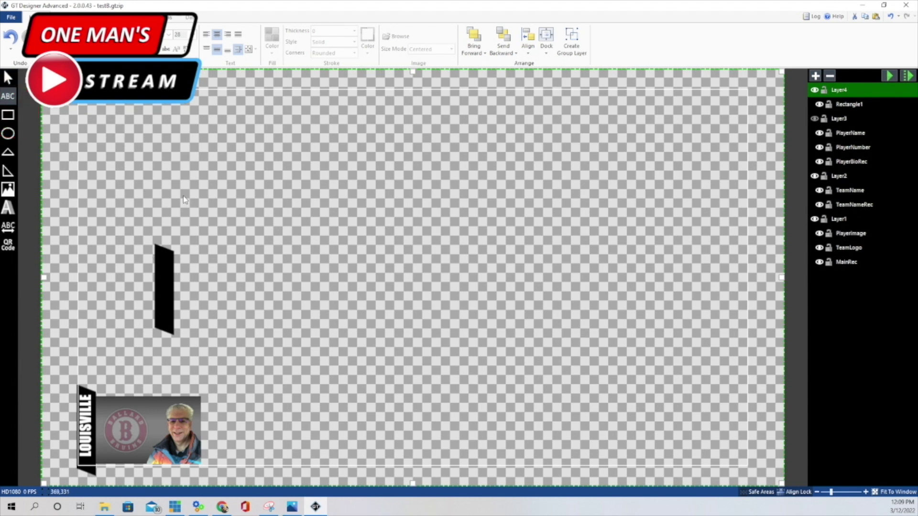
{"action": "mouse_move", "coordinate": [182, 196]}
{"action": "left_mouse_down"}
{"action": "mouse_move", "coordinate": [308, 199]}
{"action": "mouse_move", "coordinate": [308, 211]}
{"action": "mouse_move", "coordinate": [288, 211]}
{"action": "left_mouse_up"}
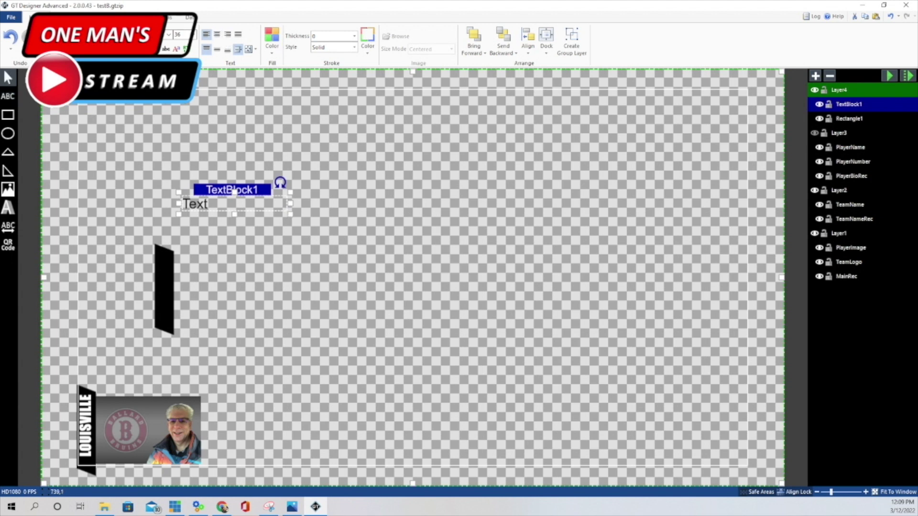
{"action": "left_click", "coordinate": [170, 36]}
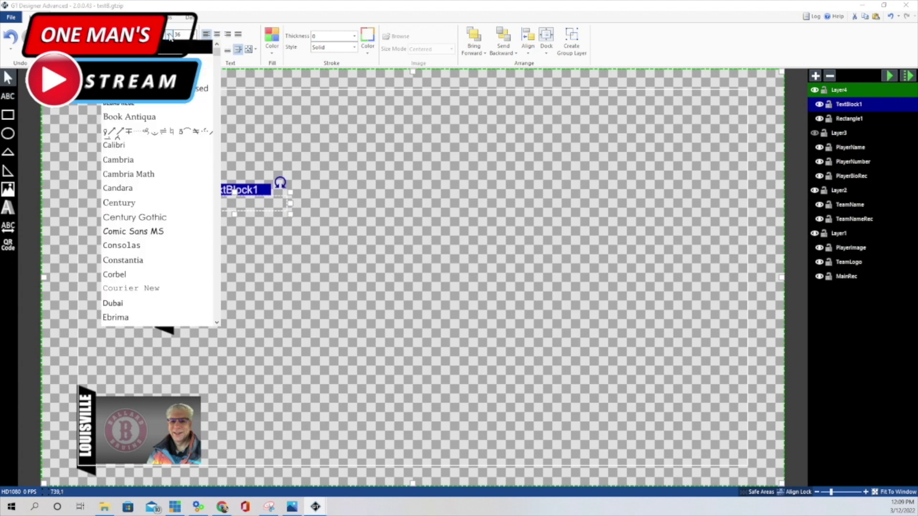
{"action": "scroll", "coordinate": [159, 162], "scroll_direction": "down", "scroll_amount": 3}
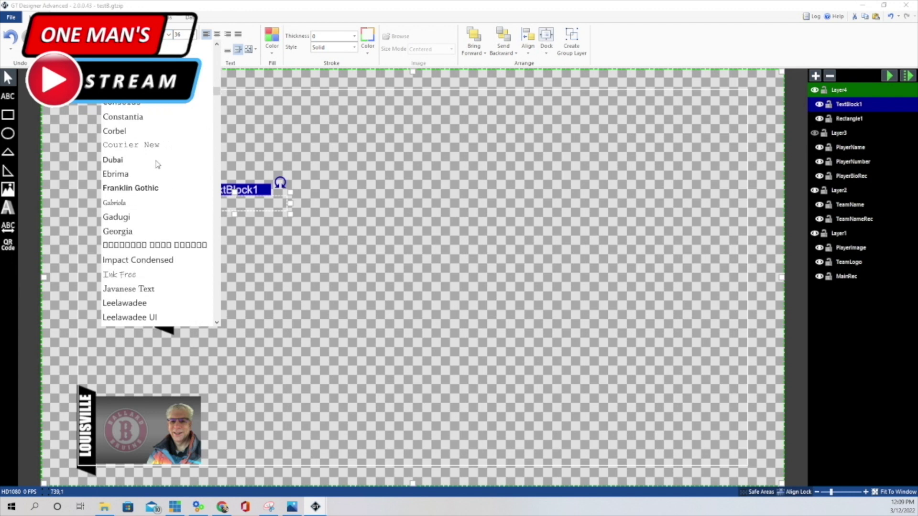
{"action": "scroll", "coordinate": [158, 165], "scroll_direction": "down", "scroll_amount": 1}
{"action": "left_click", "coordinate": [129, 246]}
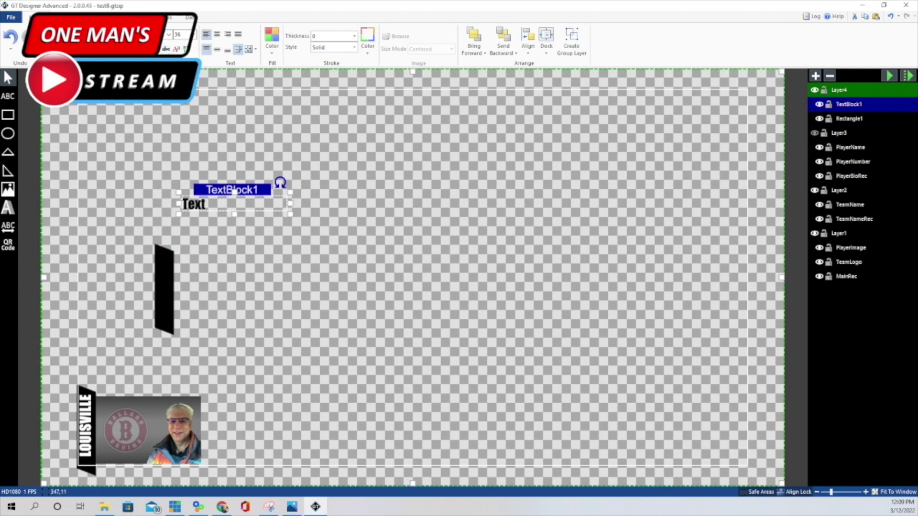
{"action": "left_click", "coordinate": [124, 49]}
{"action": "scroll", "coordinate": [121, 119], "scroll_direction": "down", "scroll_amount": 2}
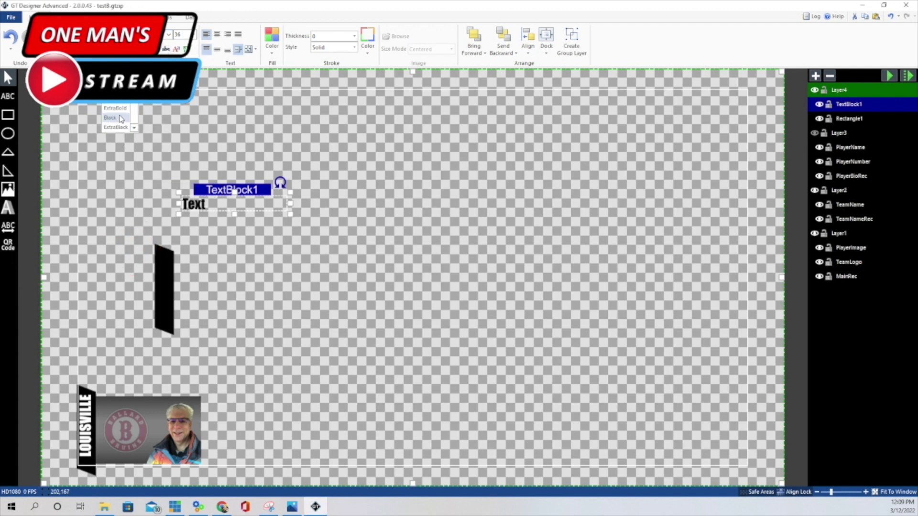
{"action": "left_click", "coordinate": [121, 118]}
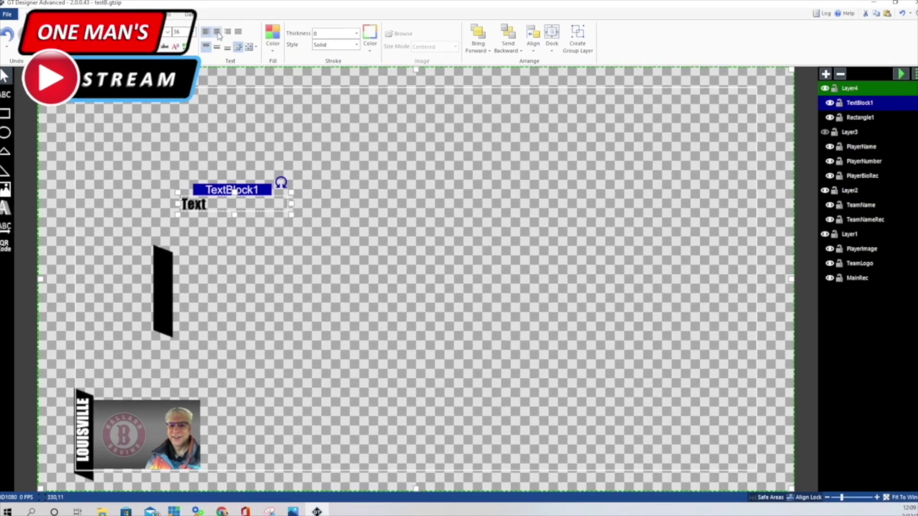
Center the text horizontally and vertically in its block and set its auto-size mode to Shrink
{"action": "left_click", "coordinate": [217, 34]}
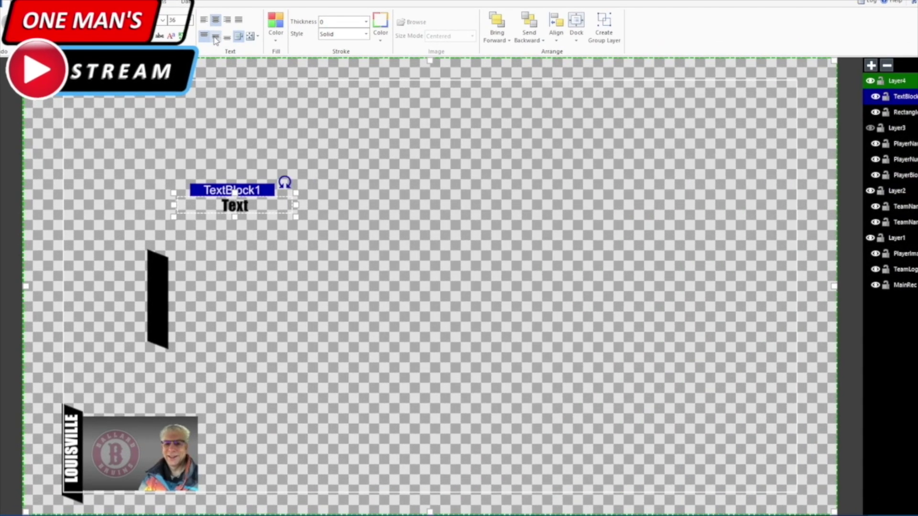
{"action": "left_click", "coordinate": [215, 38]}
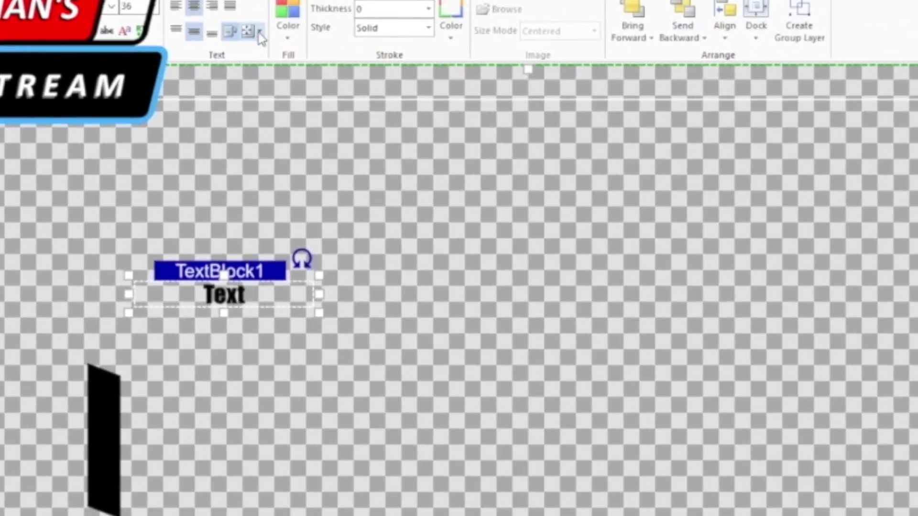
{"action": "left_click", "coordinate": [260, 32]}
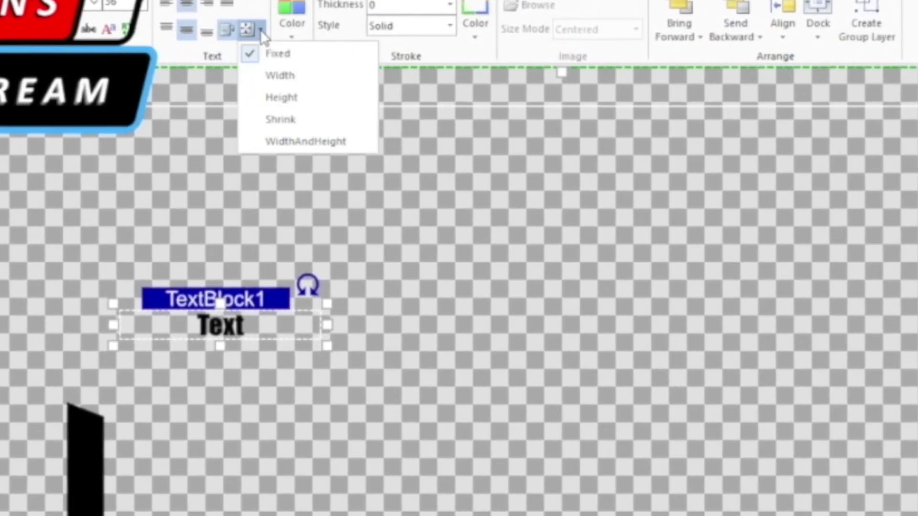
{"action": "left_click", "coordinate": [279, 120]}
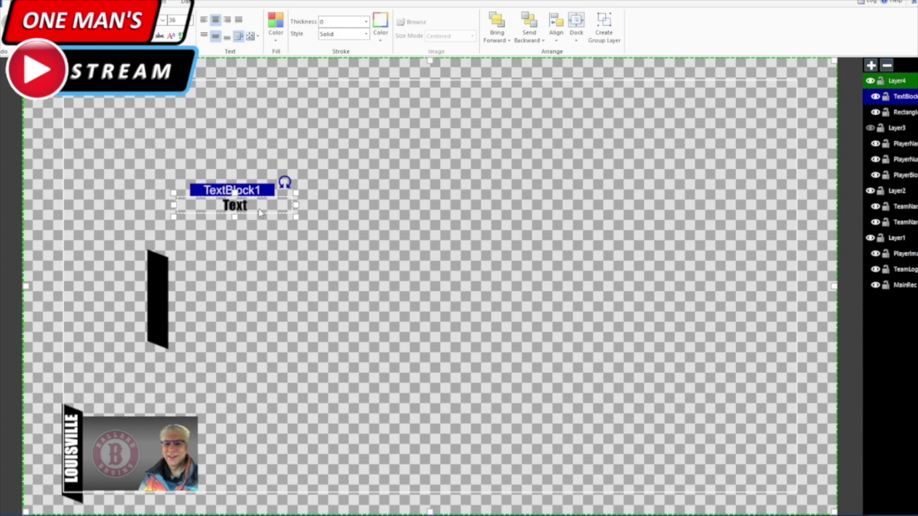
Change the text block to white text reading LOUISVILLE and rotate it a quarter turn so it reads upward
{"action": "left_click", "coordinate": [275, 24]}
{"action": "left_click", "coordinate": [369, 52]}
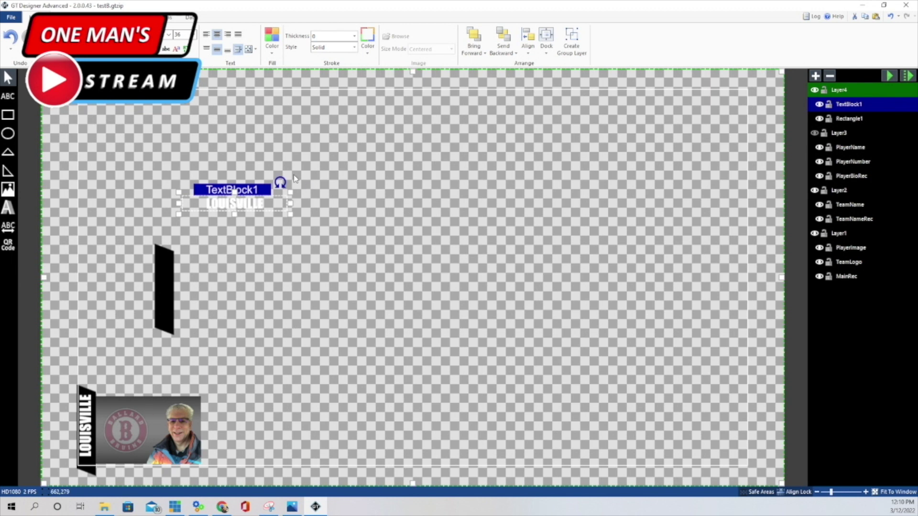
{"action": "left_click_drag", "start_coordinate": [280, 183], "coordinate": [204, 104]}
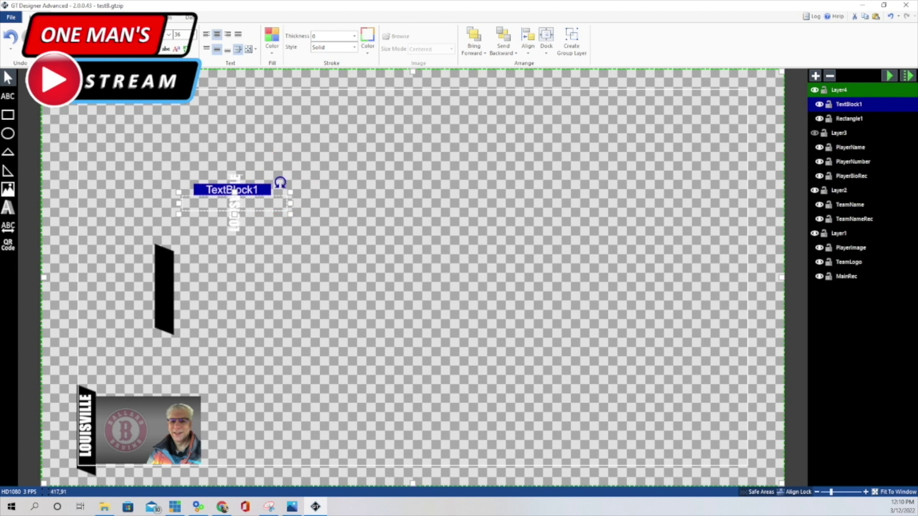
{"action": "left_click", "coordinate": [60, 17]}
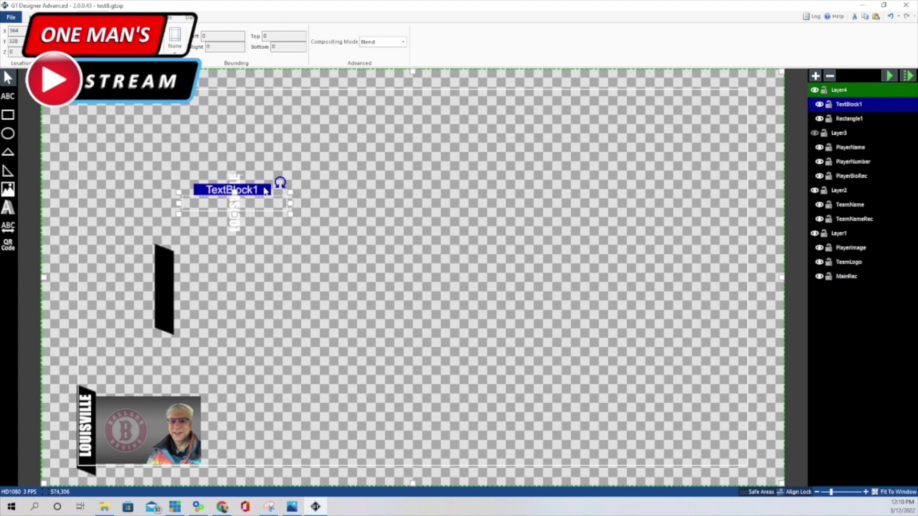
Place the LOUISVILLE text centered over the black slanted bar and group the text and rectangle into their own layer
{"action": "left_click_drag", "start_coordinate": [266, 191], "coordinate": [193, 272]}
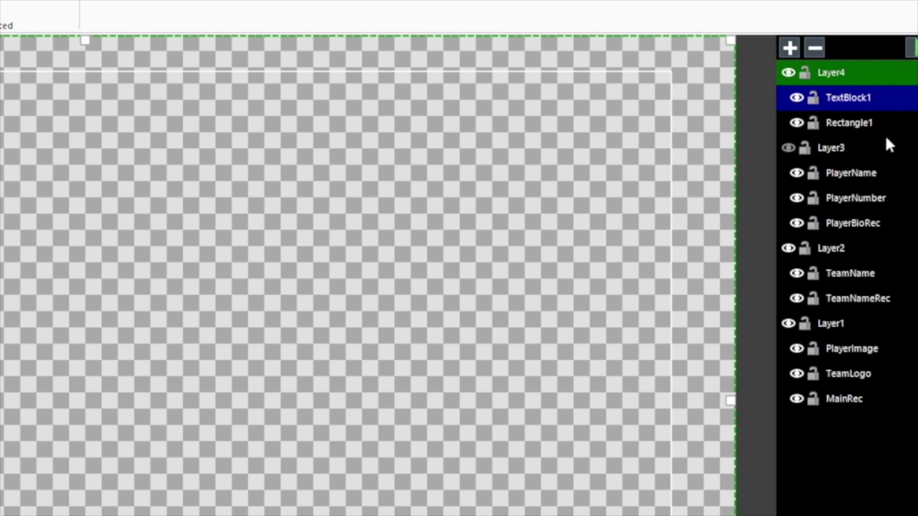
{"action": "left_click", "coordinate": [842, 120]}
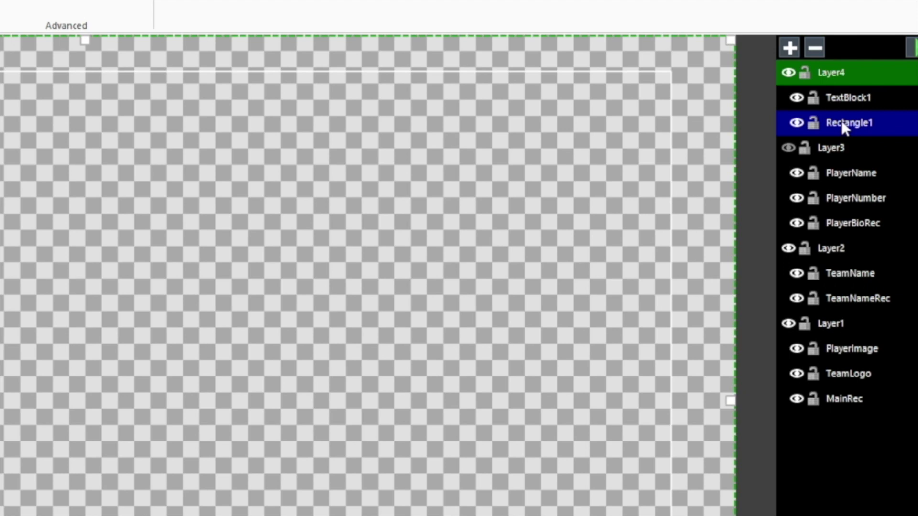
{"action": "left_click", "coordinate": [856, 96], "text": "ctrl"}
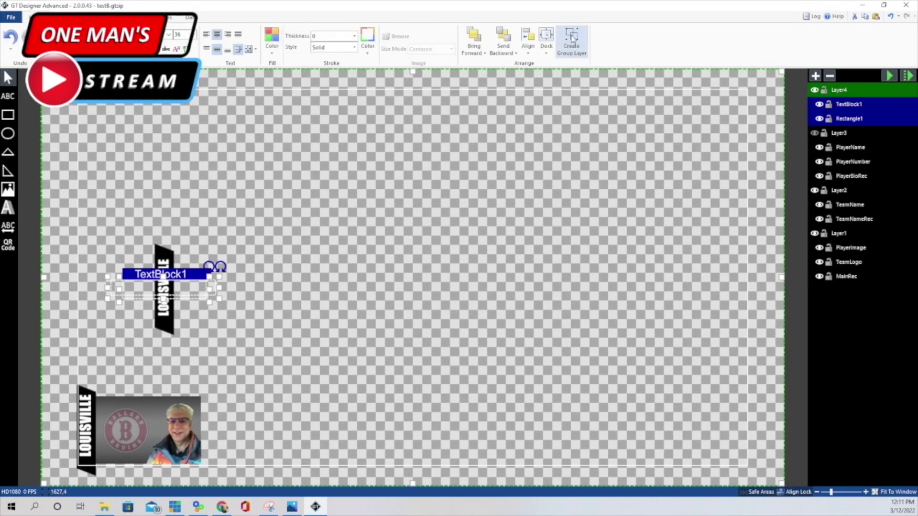
{"action": "left_click", "coordinate": [574, 38]}
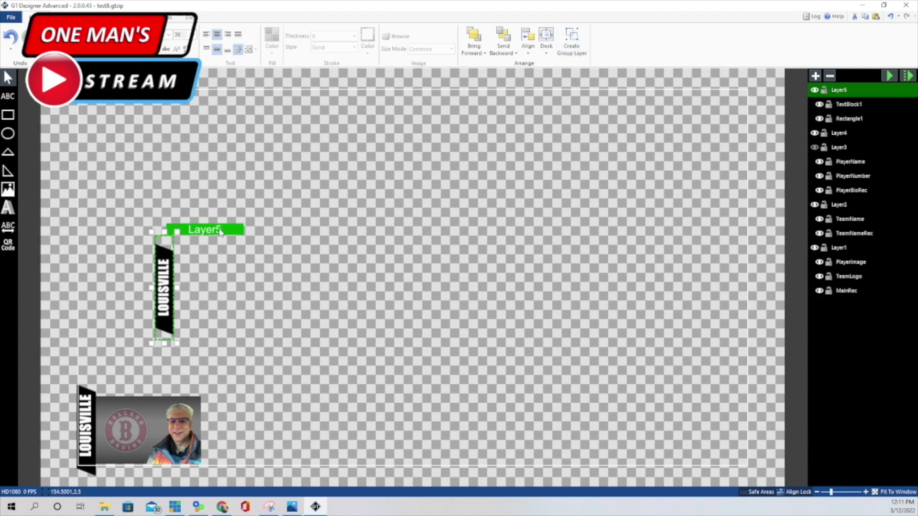
Try the grouped LOUISVILLE bar over the left end of the finished title, then delete the group
{"action": "left_click_drag", "start_coordinate": [220, 233], "coordinate": [95, 354]}
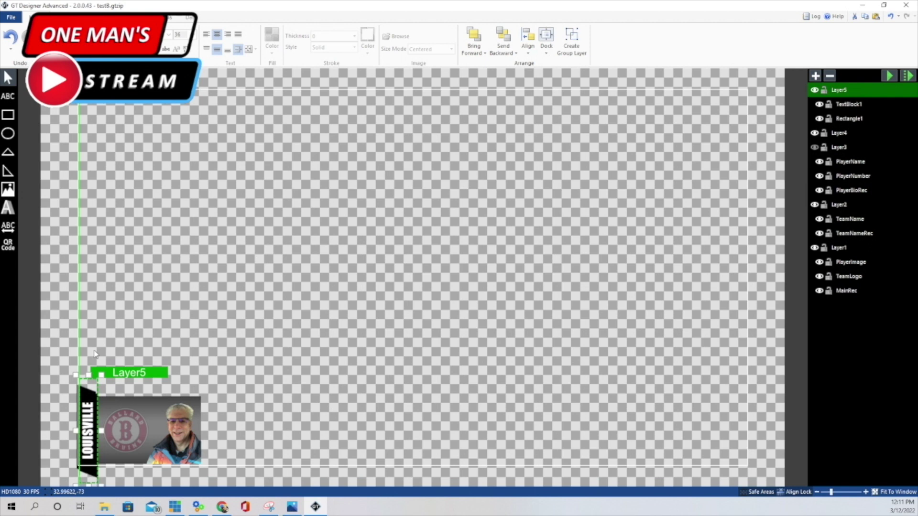
{"action": "left_click_drag", "start_coordinate": [94, 354], "coordinate": [187, 165]}
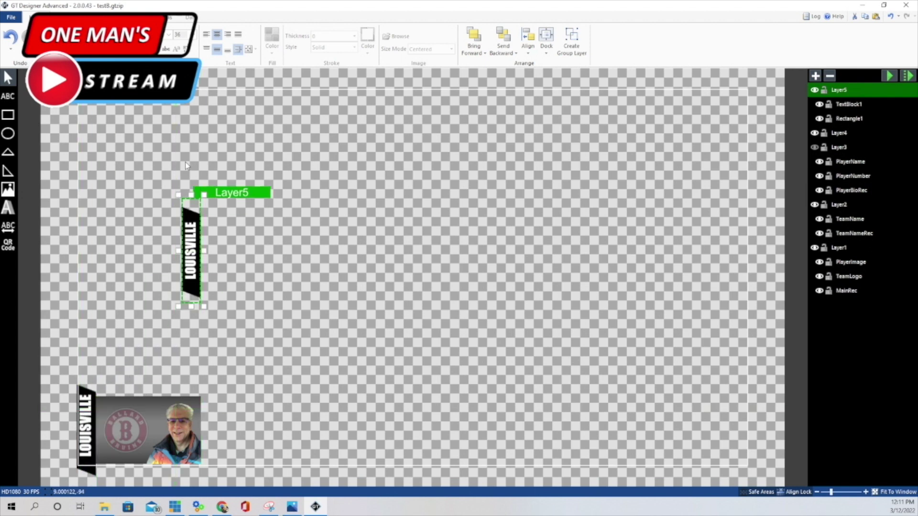
{"action": "key", "text": "Delete"}
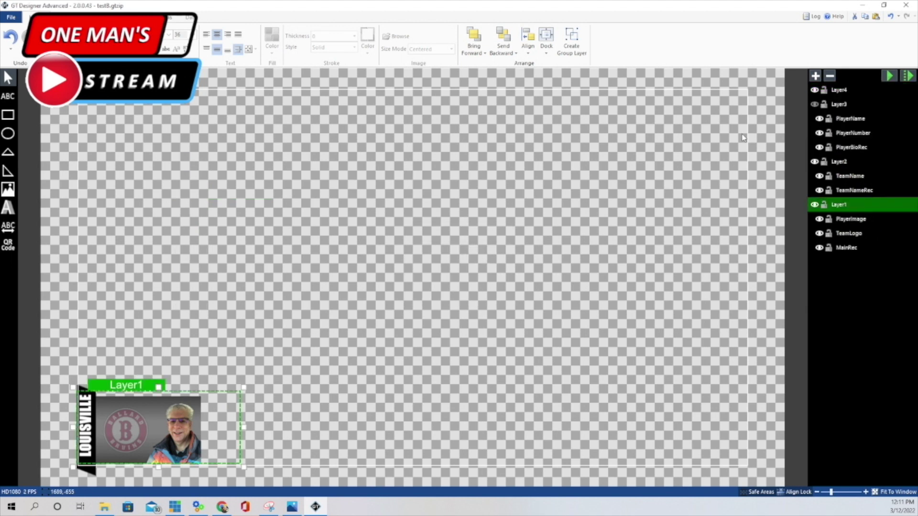
Make Layer3 with the player name and number visible again and preview the title's animation
{"action": "left_click", "coordinate": [815, 104]}
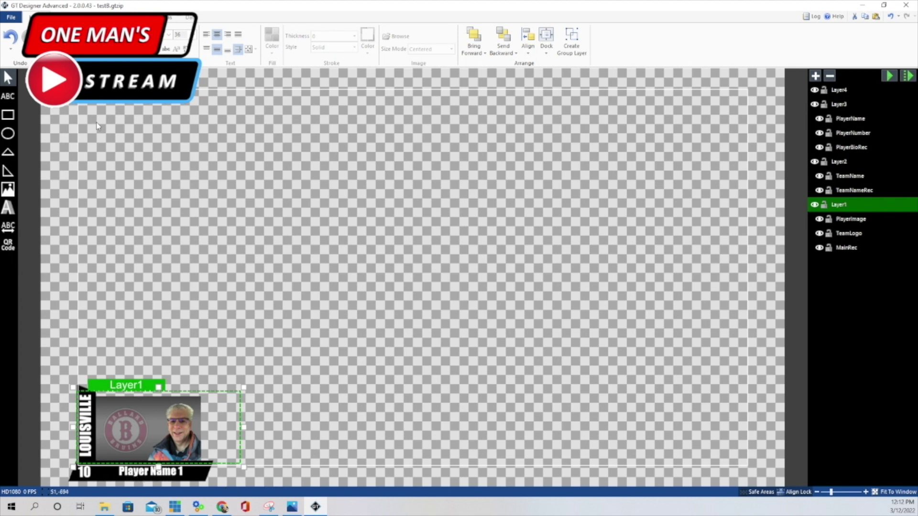
{"action": "left_click", "coordinate": [11, 98]}
{"action": "left_click", "coordinate": [257, 52]}
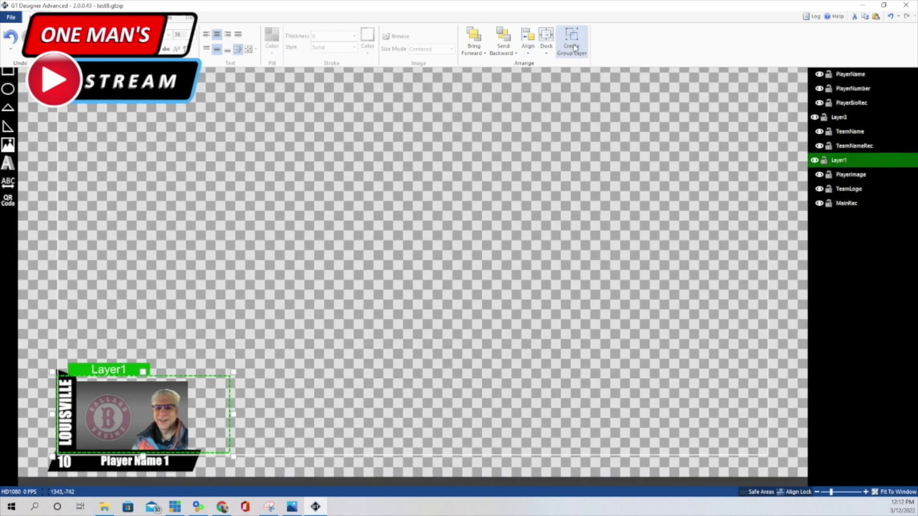
{"action": "left_click", "coordinate": [574, 47]}
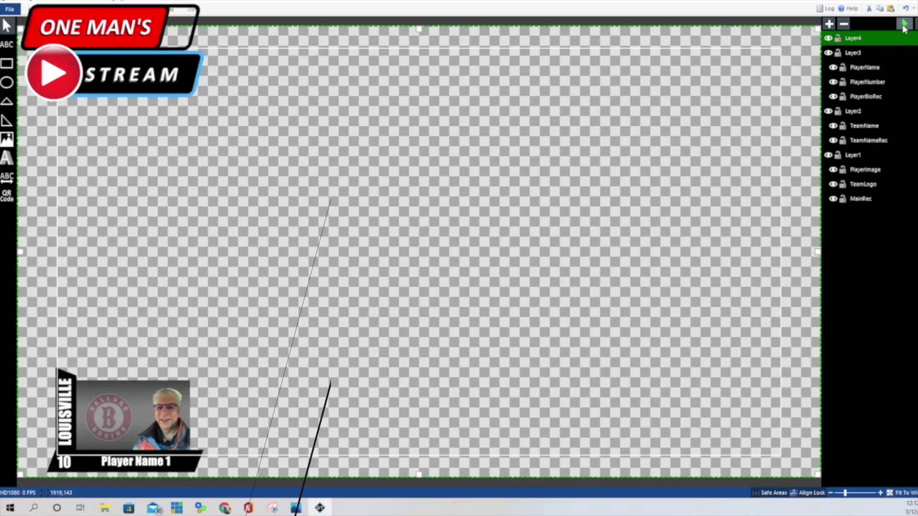
{"action": "left_click", "coordinate": [904, 25]}
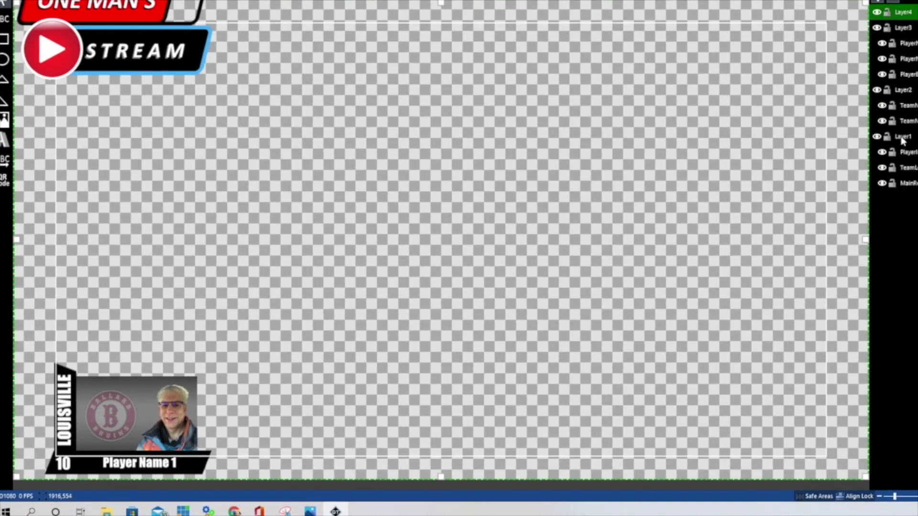
Check the Reveal transition, timing and direction of Layer1 and play the title's animation
{"action": "left_click", "coordinate": [838, 161]}
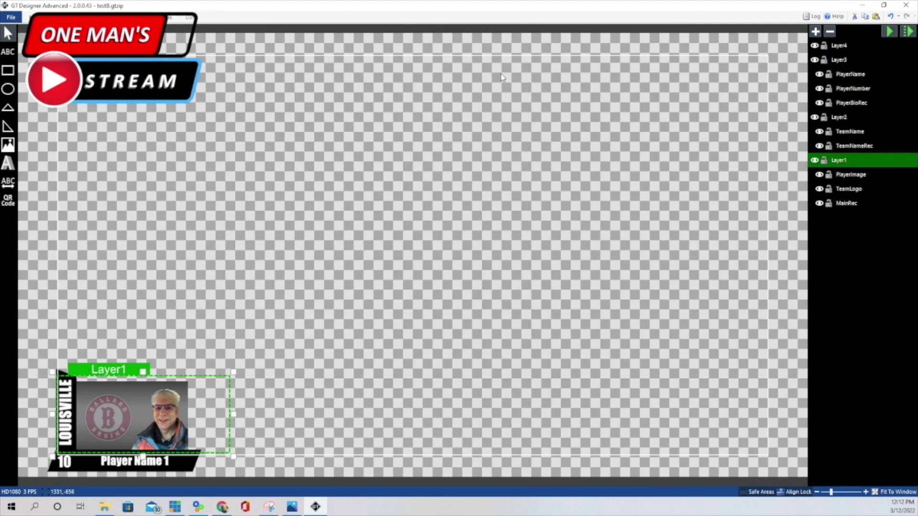
{"action": "left_click", "coordinate": [159, 17]}
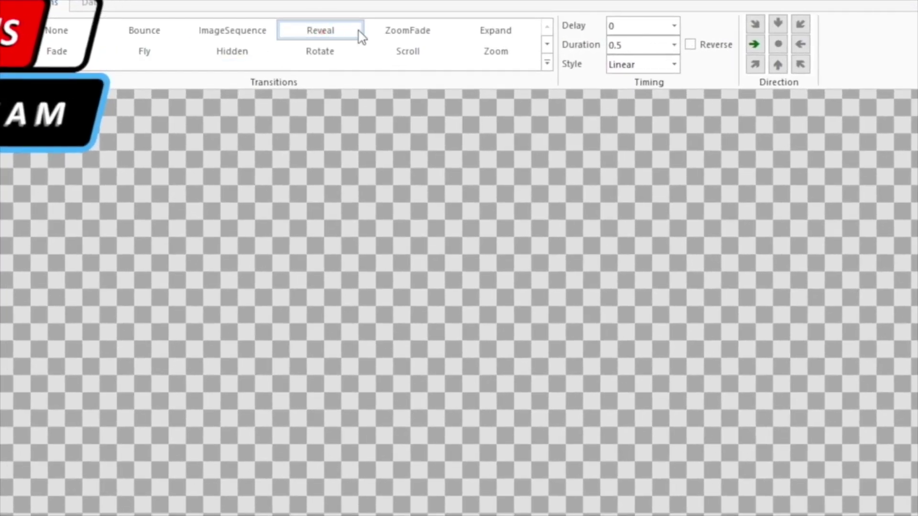
{"action": "left_click", "coordinate": [323, 36]}
{"action": "left_click", "coordinate": [628, 48]}
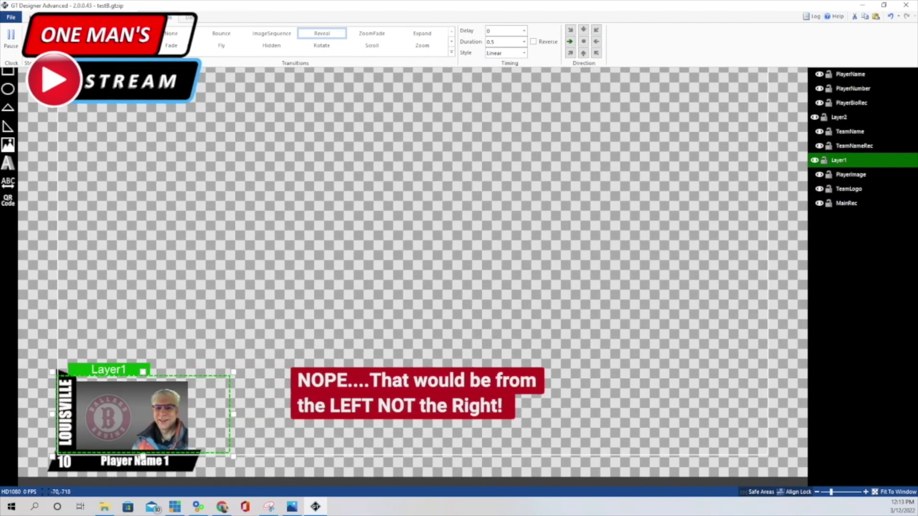
{"action": "left_click", "coordinate": [41, 39]}
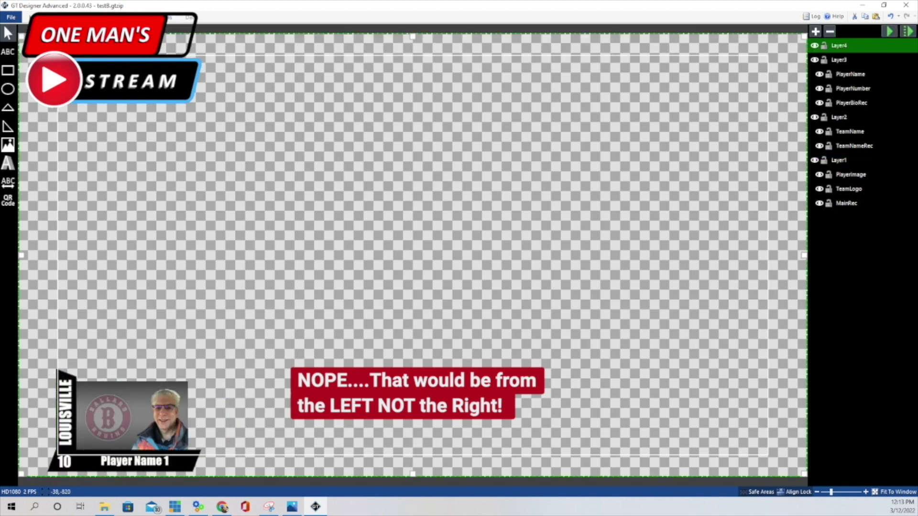
{"action": "left_click", "coordinate": [892, 33]}
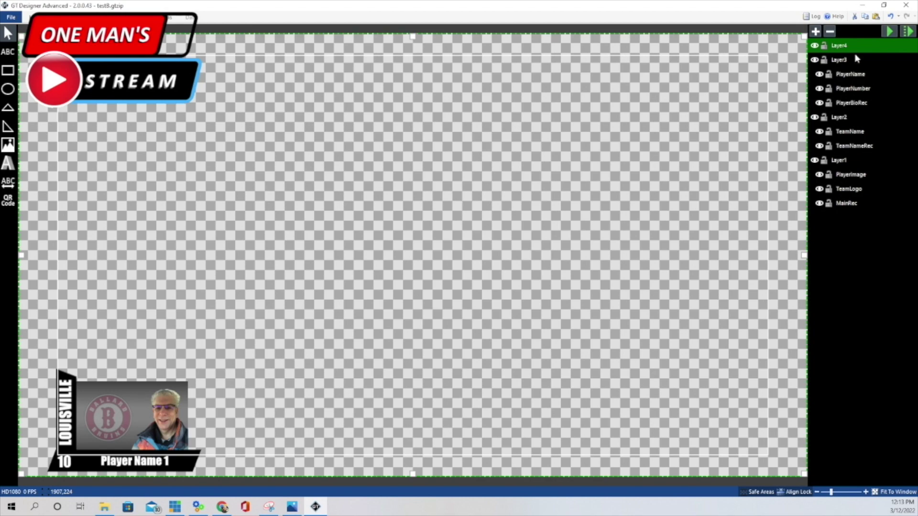
Examine the Reveal transition of Layer2, including its delay, duration and direction, for the vertical team name bar
{"action": "left_click", "coordinate": [839, 119]}
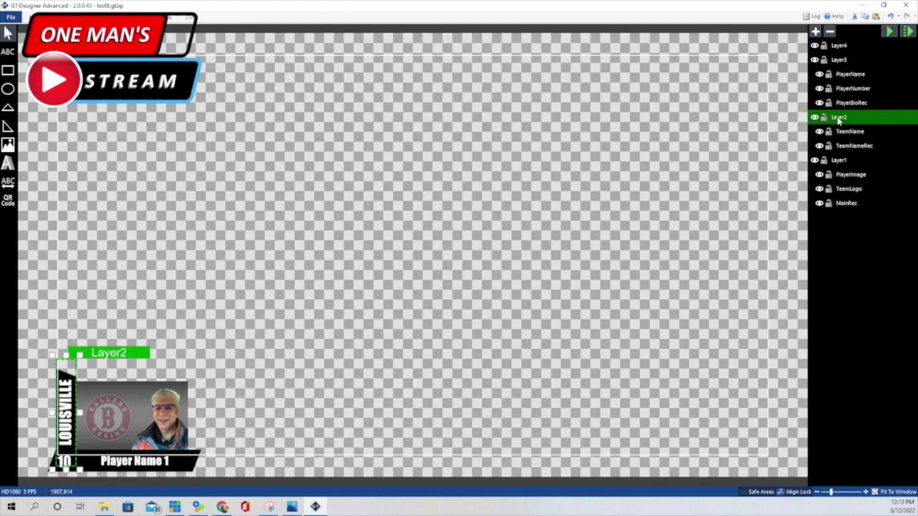
{"action": "left_click", "coordinate": [161, 17]}
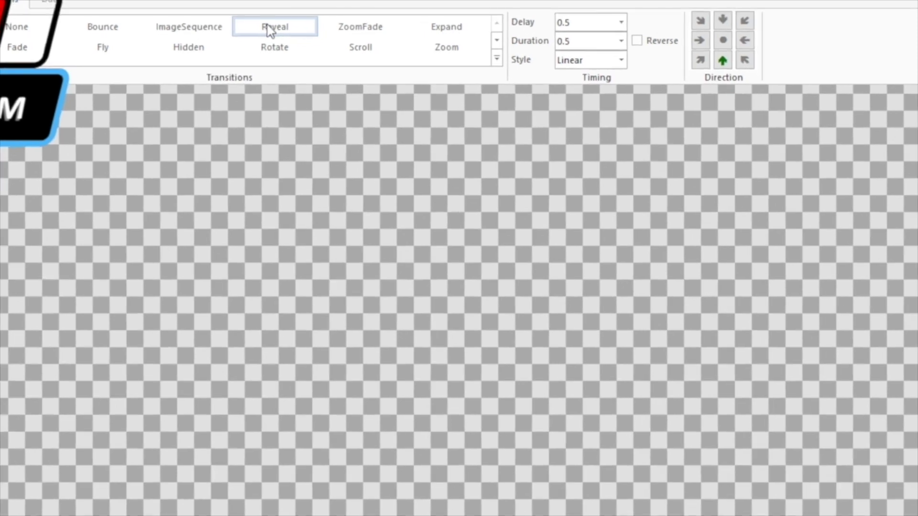
{"action": "left_click", "coordinate": [295, 31]}
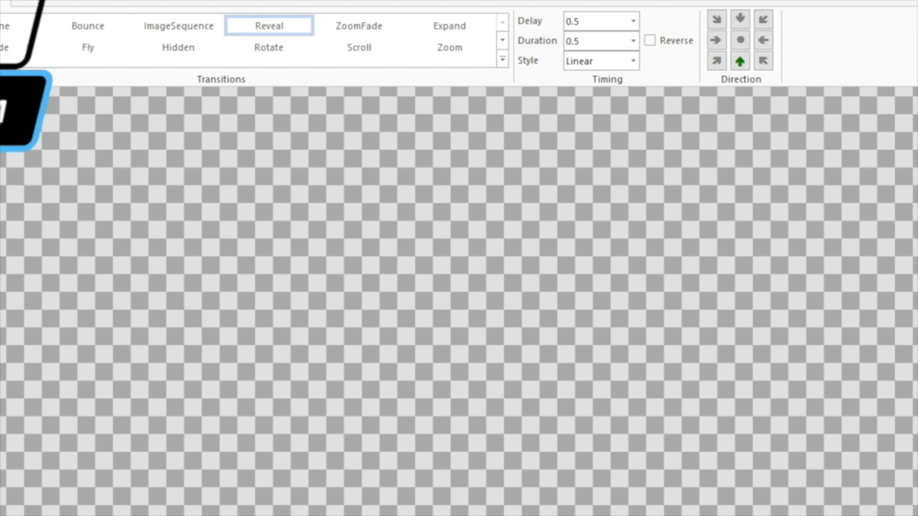
{"action": "left_click", "coordinate": [740, 61]}
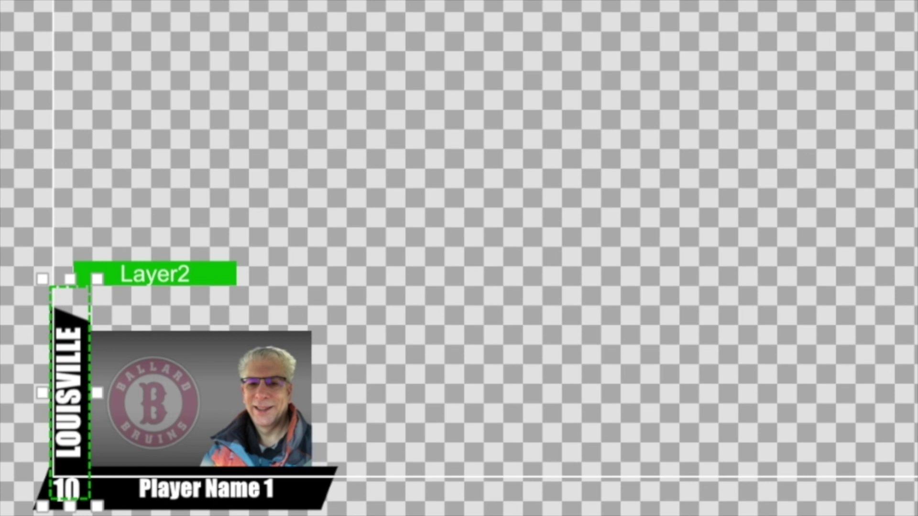
{"action": "left_click", "coordinate": [757, 513]}
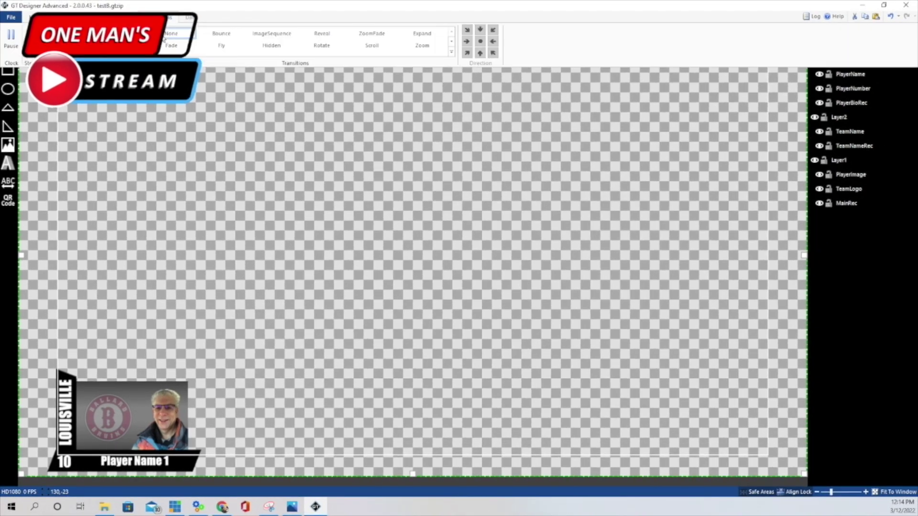
{"action": "left_click", "coordinate": [838, 118]}
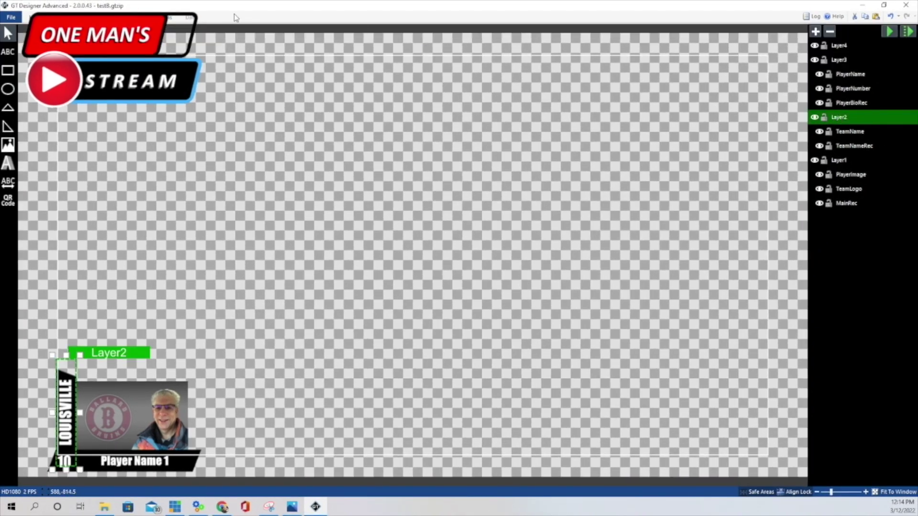
{"action": "left_click", "coordinate": [158, 17]}
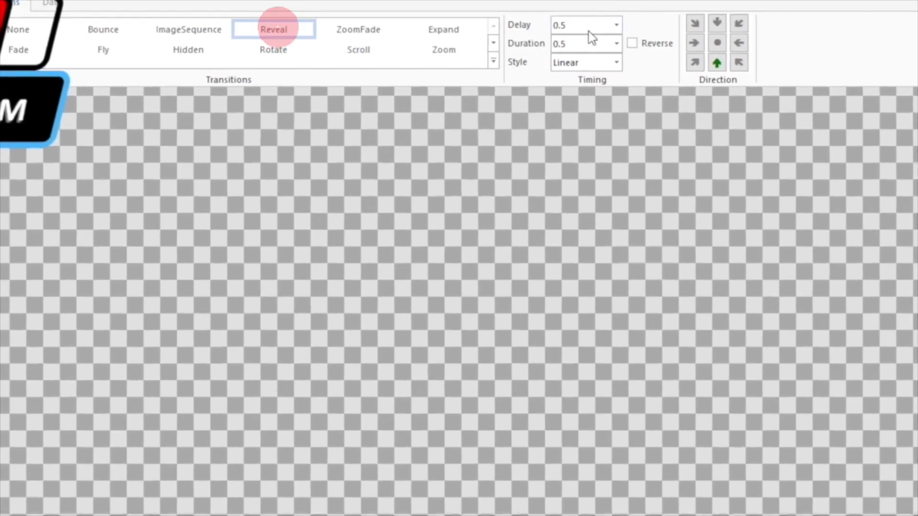
{"action": "left_click", "coordinate": [591, 43]}
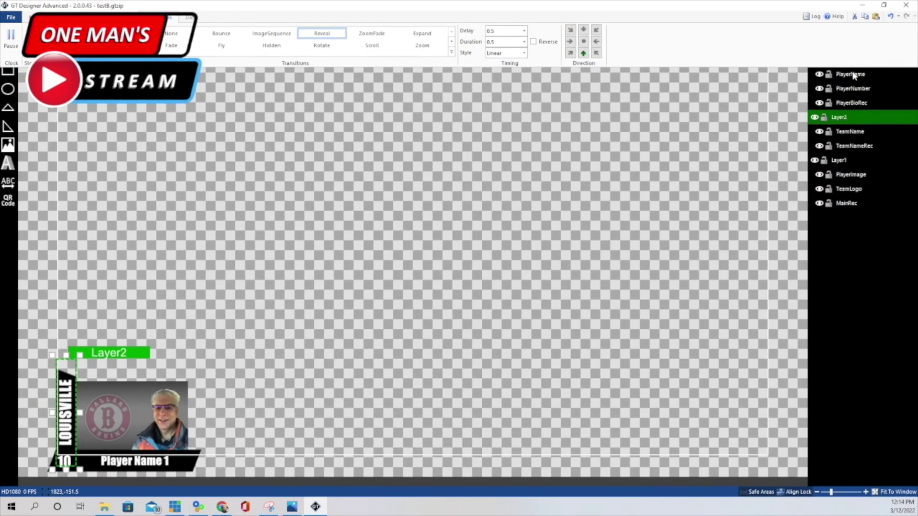
Check the Reveal transition, delay and direction of Layer3 and preview the full title animation
{"action": "left_click", "coordinate": [845, 60]}
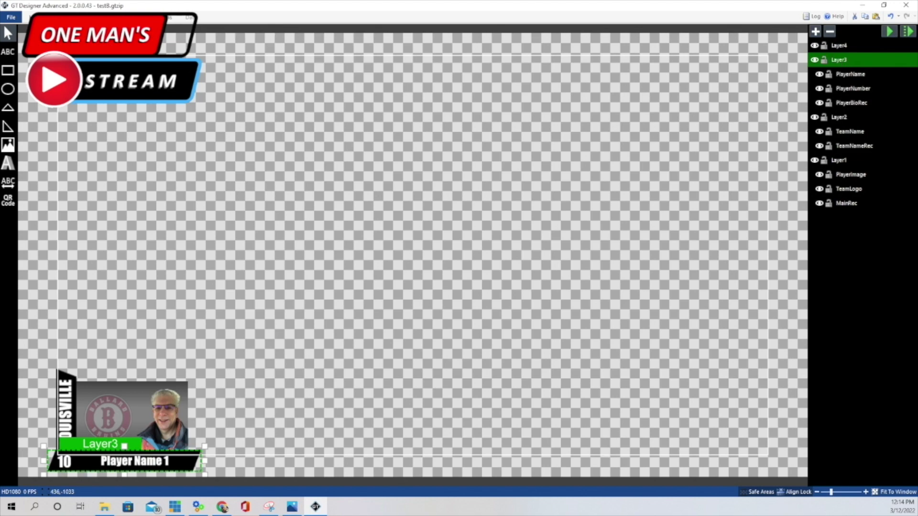
{"action": "left_click", "coordinate": [163, 17]}
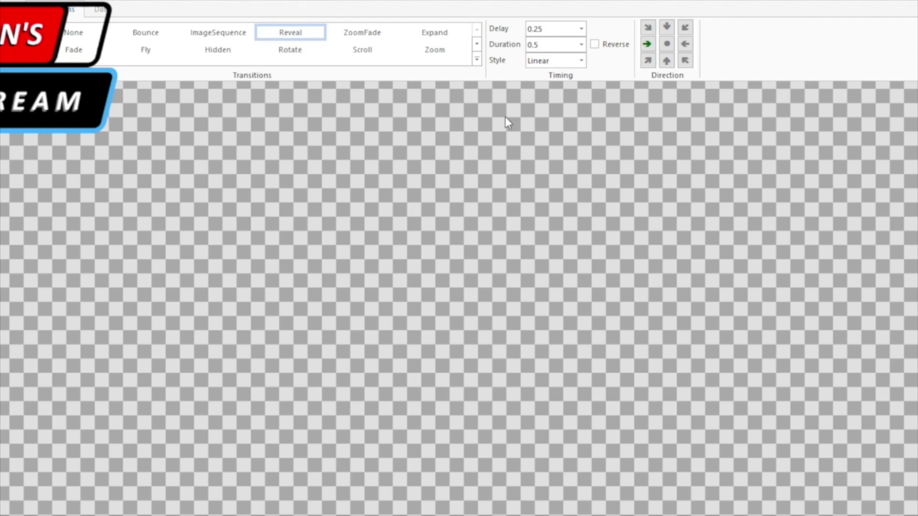
{"action": "left_click", "coordinate": [559, 29]}
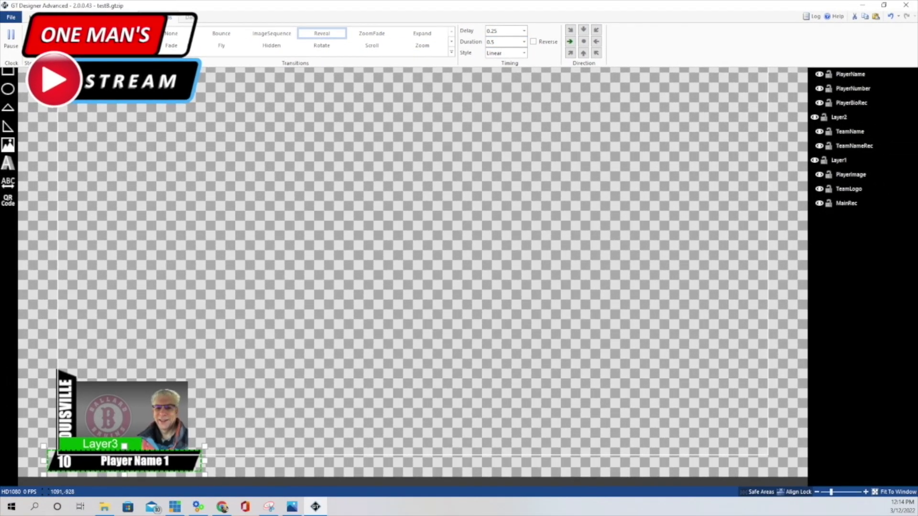
{"action": "left_click", "coordinate": [231, 143]}
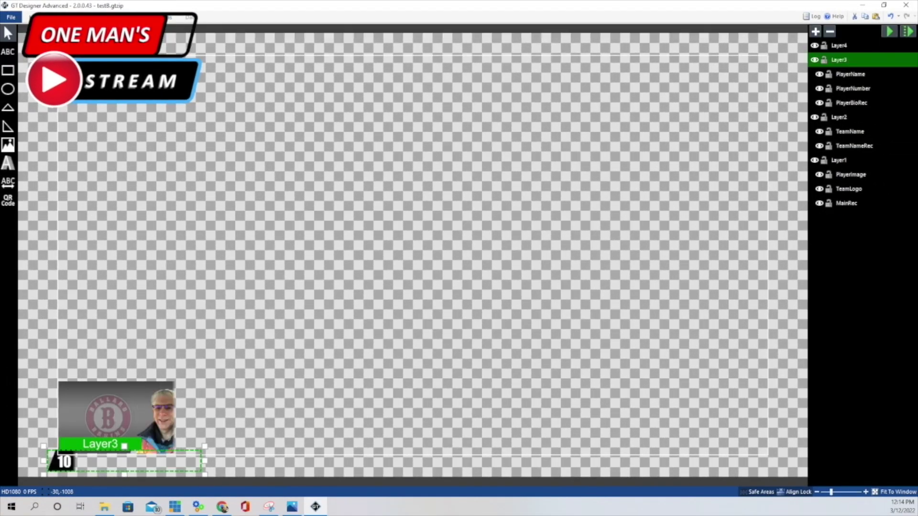
{"action": "left_click", "coordinate": [239, 113]}
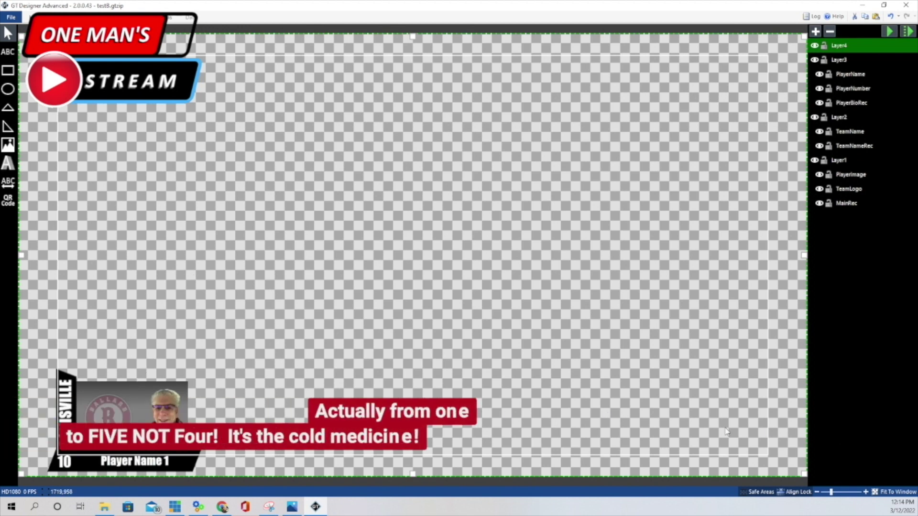
Duplicate Layer1 with its image, logo and rectangle, and place the copy beside the finished title's right edge
{"action": "left_click", "coordinate": [845, 161]}
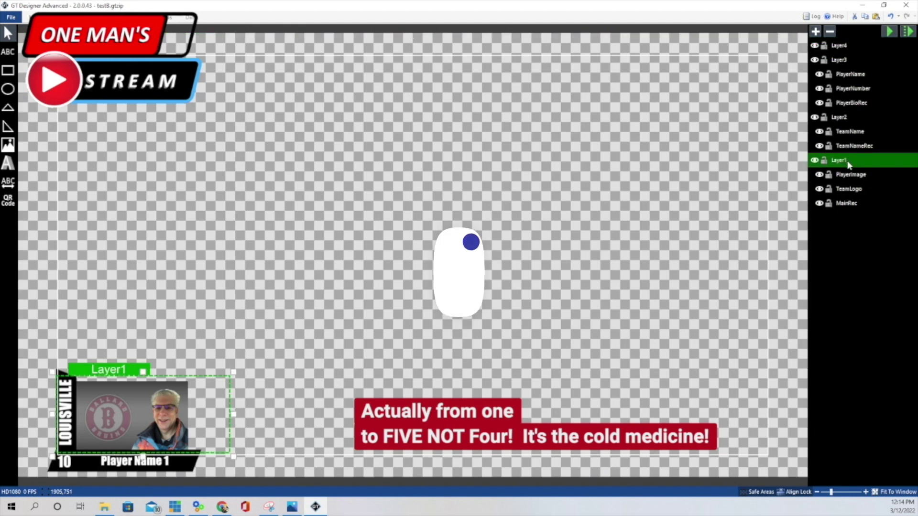
{"action": "right_click", "coordinate": [849, 165]}
{"action": "left_click", "coordinate": [855, 183]}
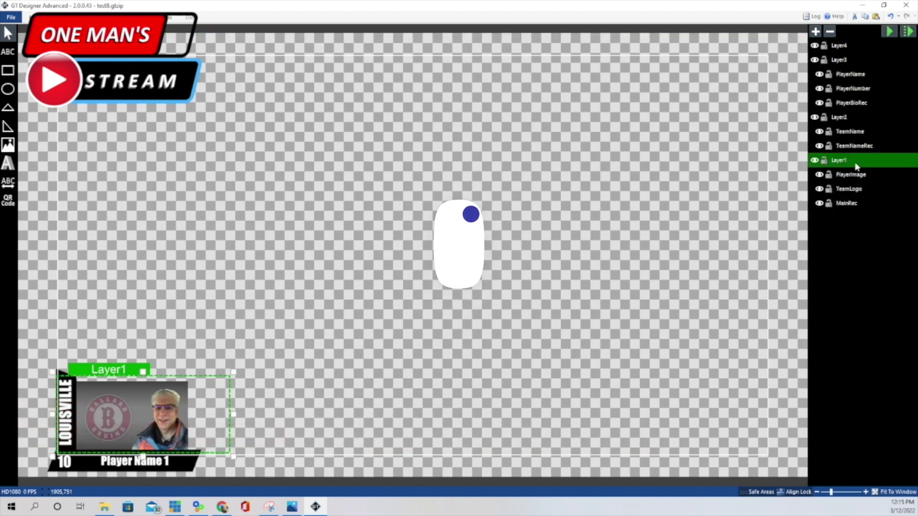
{"action": "right_click", "coordinate": [849, 168]}
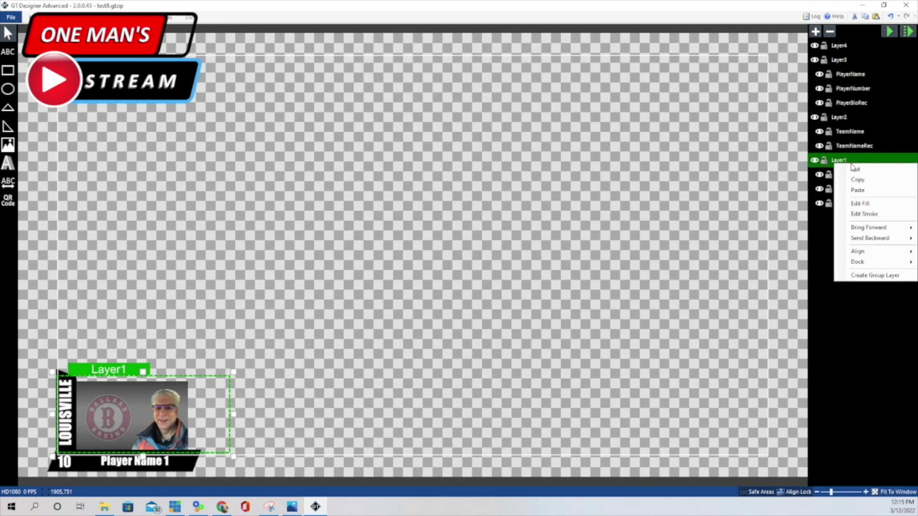
{"action": "left_click", "coordinate": [857, 190]}
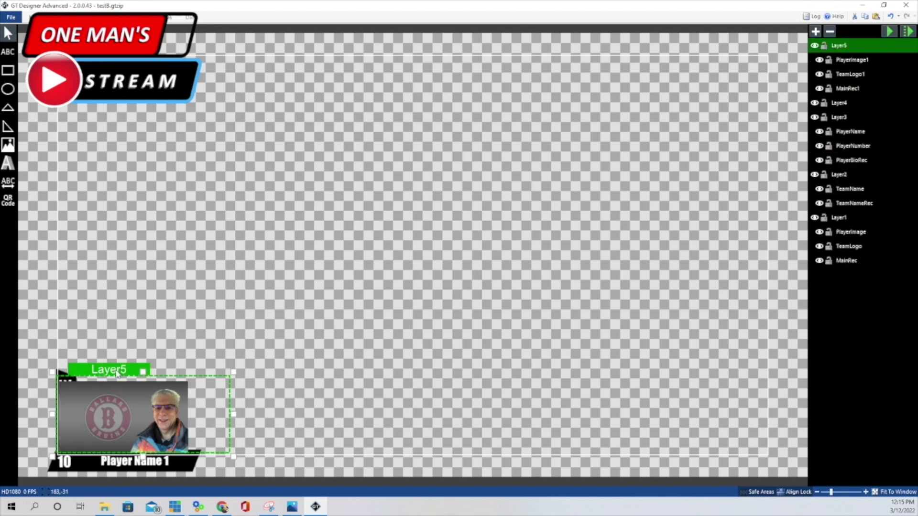
{"action": "left_click_drag", "start_coordinate": [118, 374], "coordinate": [253, 343]}
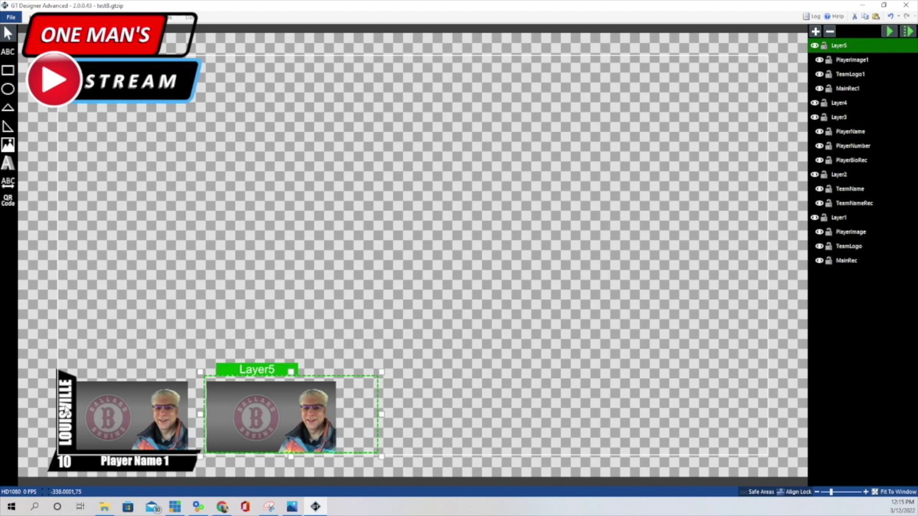
{"action": "left_click", "coordinate": [69, 399]}
{"action": "left_click", "coordinate": [101, 269]}
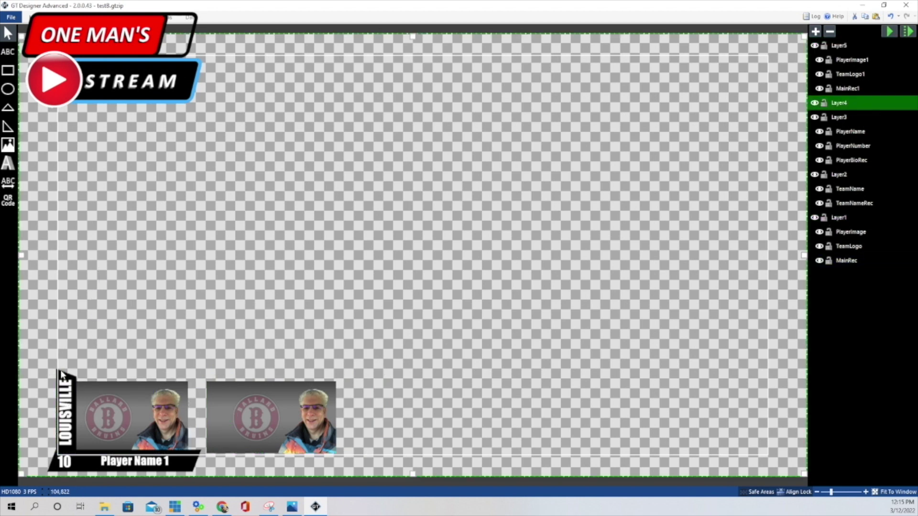
Duplicate Layer2 with its team name and bar, and place the copy over the left edge of the second player panel
{"action": "left_click", "coordinate": [840, 175]}
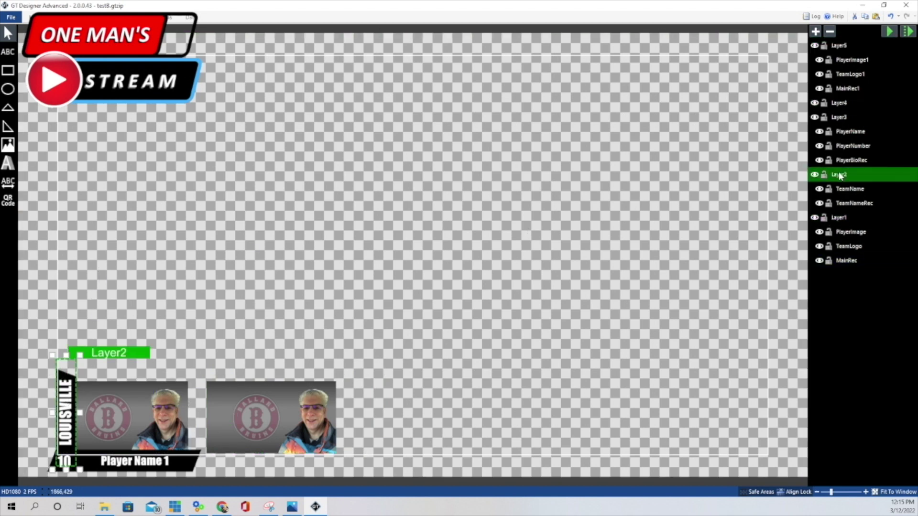
{"action": "right_click", "coordinate": [847, 181]}
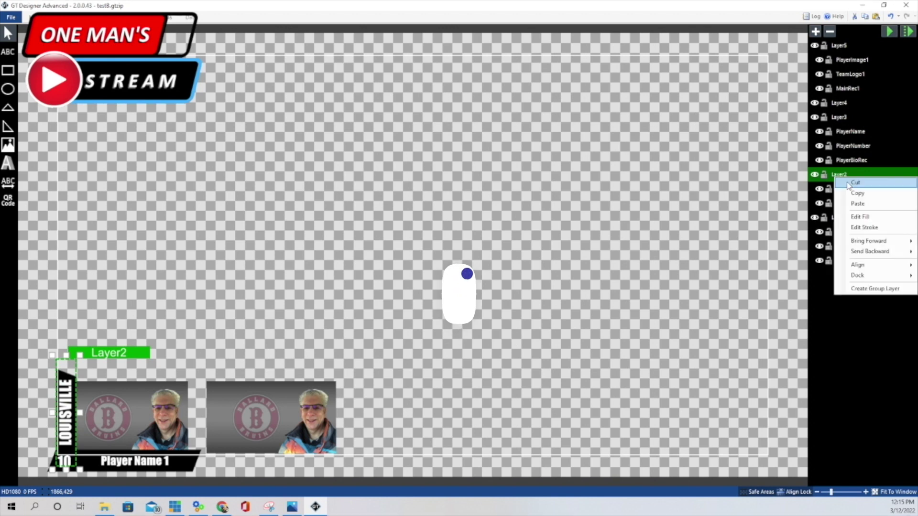
{"action": "left_click", "coordinate": [856, 194]}
{"action": "right_click", "coordinate": [852, 177]}
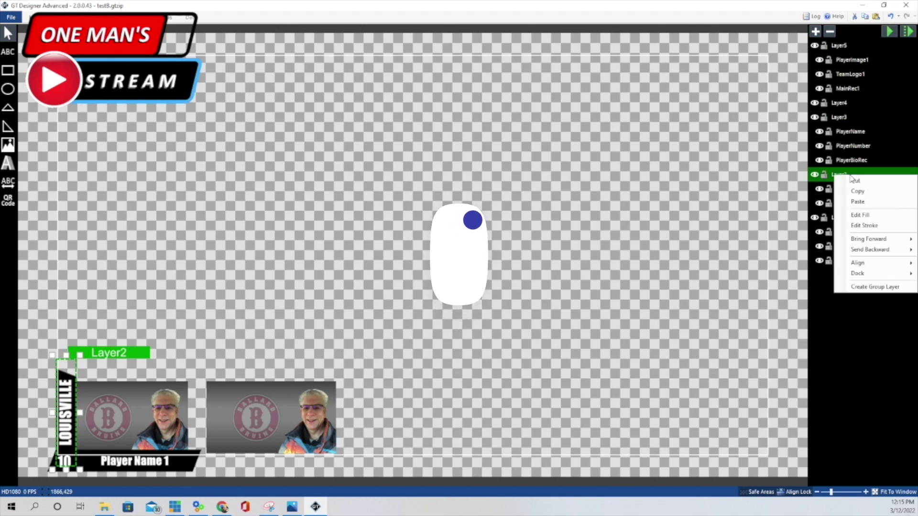
{"action": "left_click", "coordinate": [855, 203]}
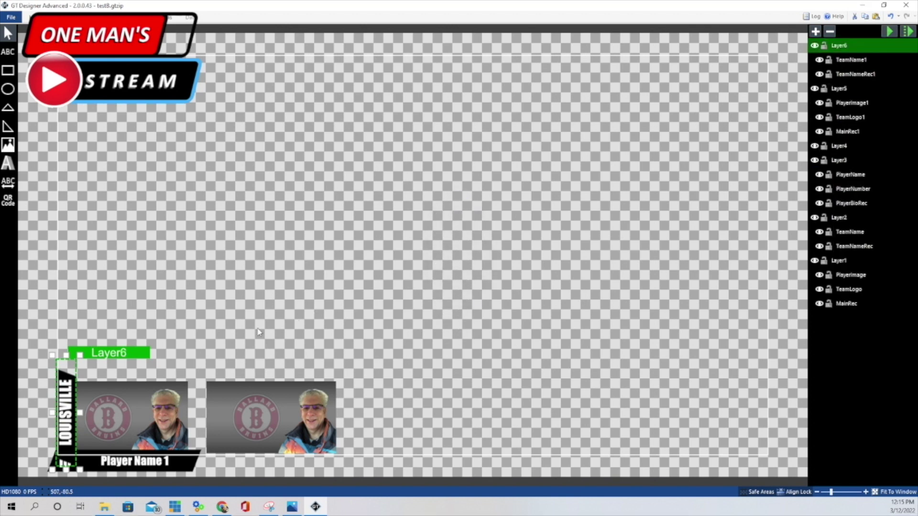
{"action": "left_click", "coordinate": [107, 353]}
{"action": "left_click_drag", "start_coordinate": [107, 353], "coordinate": [257, 360]}
{"action": "left_click_drag", "start_coordinate": [243, 326], "coordinate": [240, 315]}
Nudge the copied team name bar up until it is level with the team name bar of the first bio
{"action": "key", "text": "Up"}
{"action": "key", "text": "Up"}
{"action": "key", "text": "Up"}
{"action": "key", "text": "Up"}
{"action": "key", "text": "Up"}
{"action": "key", "text": "Up"}
{"action": "key", "text": "Up"}
{"action": "key", "text": "Up"}
{"action": "key", "text": "Up"}
{"action": "key", "text": "Up"}
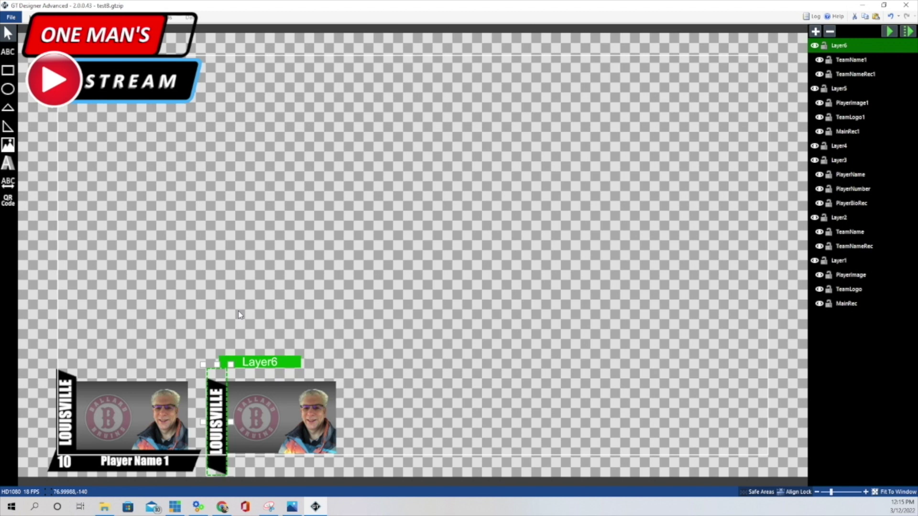
{"action": "key", "text": "Up"}
{"action": "key", "text": "Up"}
{"action": "key", "text": "Up"}
{"action": "key", "text": "Up"}
{"action": "key", "text": "Up"}
{"action": "key", "text": "Up"}
{"action": "key", "text": "Up"}
{"action": "key", "text": "Up"}
{"action": "key", "text": "Up"}
{"action": "key", "text": "Up"}
{"action": "key", "text": "Up"}
{"action": "key", "text": "Up"}
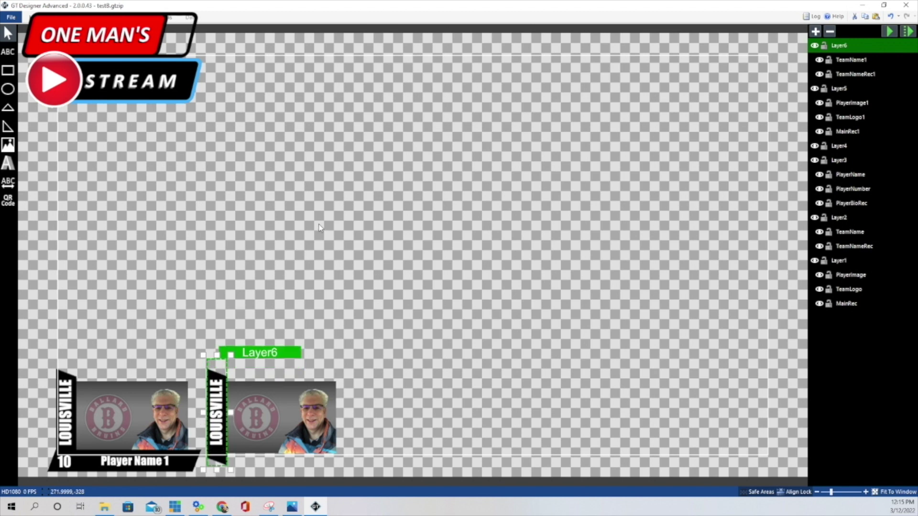
Duplicate Layer3 with its player name, number and rectangle, and place the copy under the second player panel
{"action": "left_click", "coordinate": [839, 88]}
{"action": "left_click", "coordinate": [838, 162]}
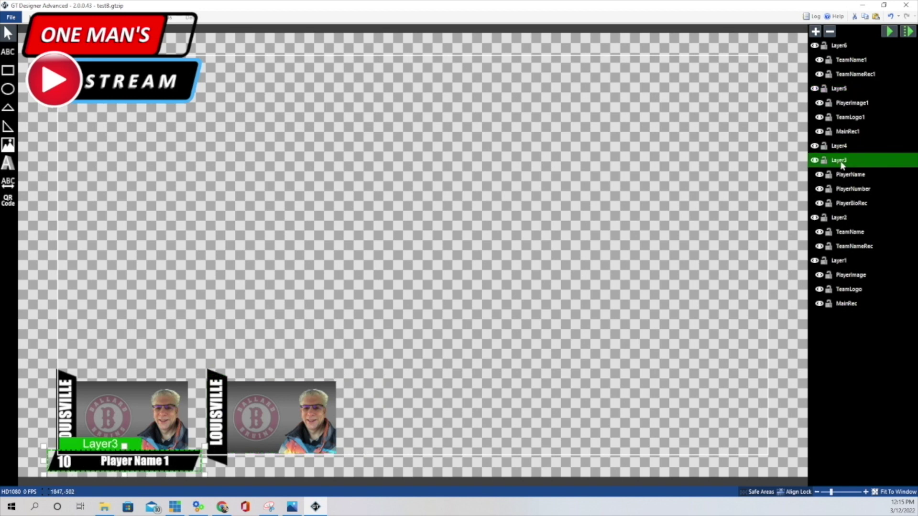
{"action": "right_click", "coordinate": [846, 163]}
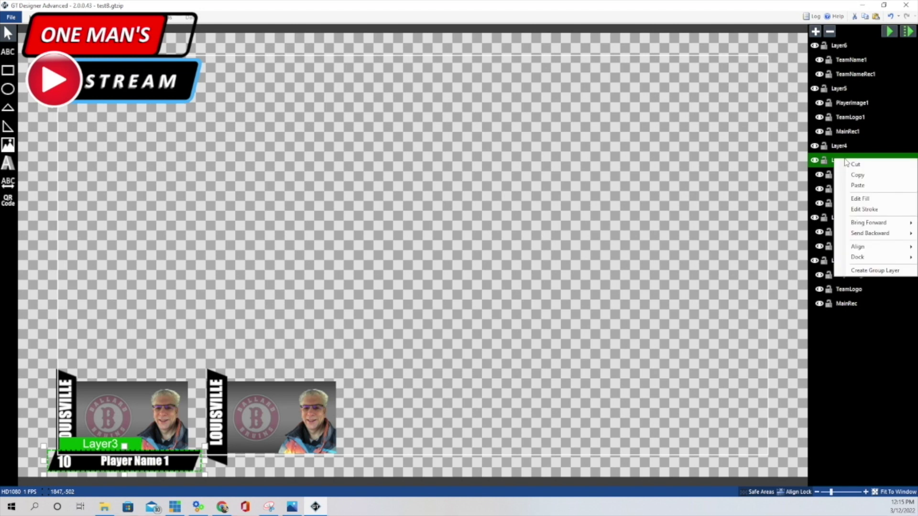
{"action": "right_click", "coordinate": [846, 163]}
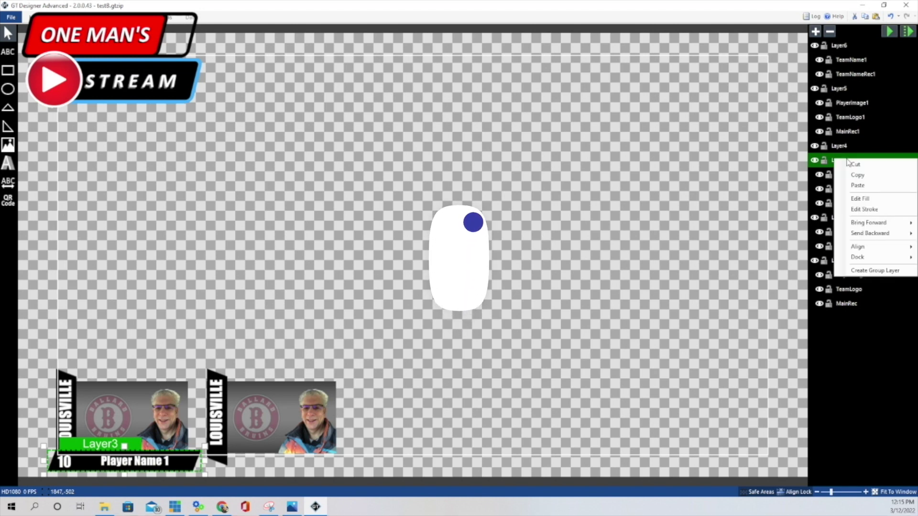
{"action": "left_click", "coordinate": [858, 185]}
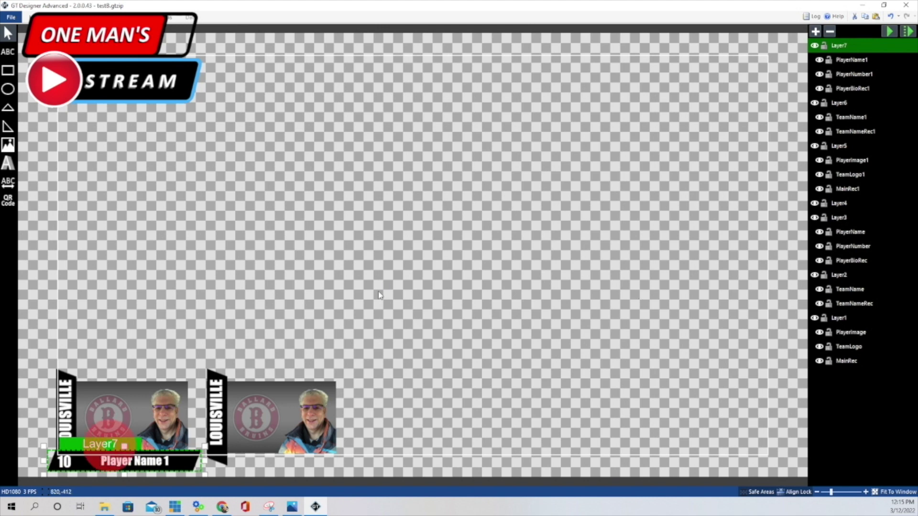
{"action": "left_click_drag", "start_coordinate": [107, 445], "coordinate": [232, 413]}
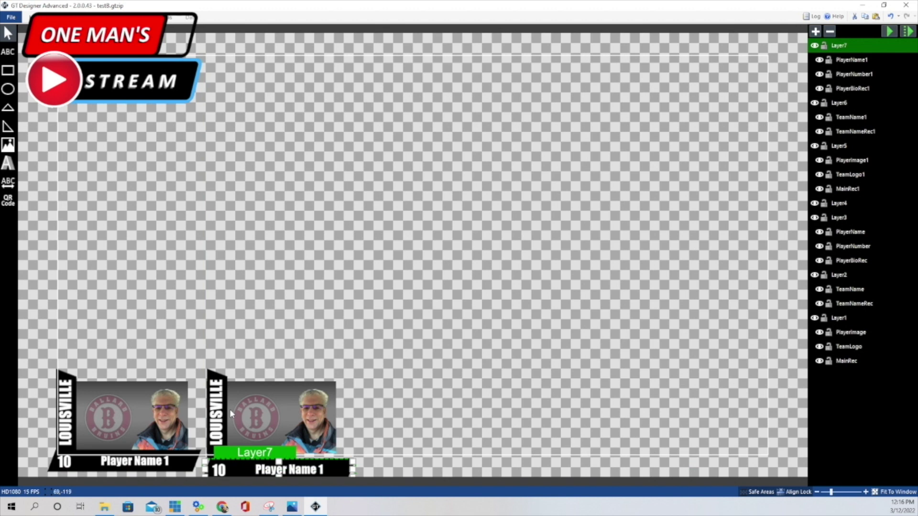
Nudge the copied player name bar up and left to line it up with the second panel and the first name bar
{"action": "key", "text": "Up"}
{"action": "key", "text": "Up"}
{"action": "key", "text": "Up"}
{"action": "key", "text": "Up"}
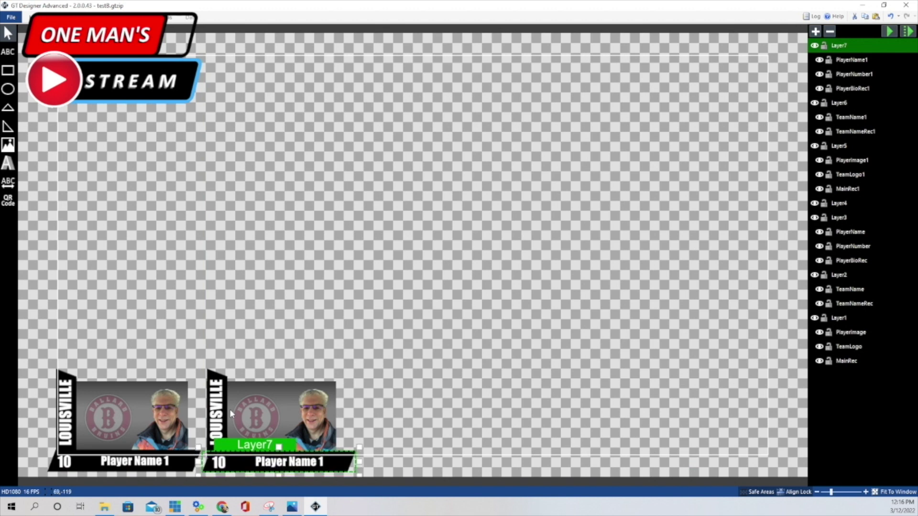
{"action": "key", "text": "Left"}
{"action": "key", "text": "Left"}
{"action": "key", "text": "Left"}
{"action": "key", "text": "Left"}
{"action": "key", "text": "Left"}
{"action": "key", "text": "Left"}
{"action": "key", "text": "Left"}
{"action": "key", "text": "Left"}
{"action": "key", "text": "Left"}
{"action": "key", "text": "Left"}
{"action": "key", "text": "Left"}
{"action": "key", "text": "Left"}
{"action": "key", "text": "Left"}
{"action": "key", "text": "Left"}
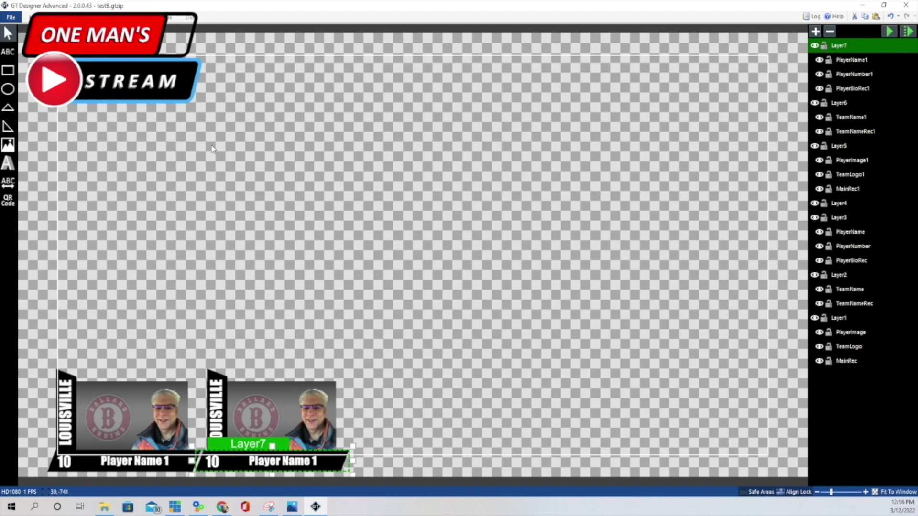
{"action": "left_click", "coordinate": [184, 138]}
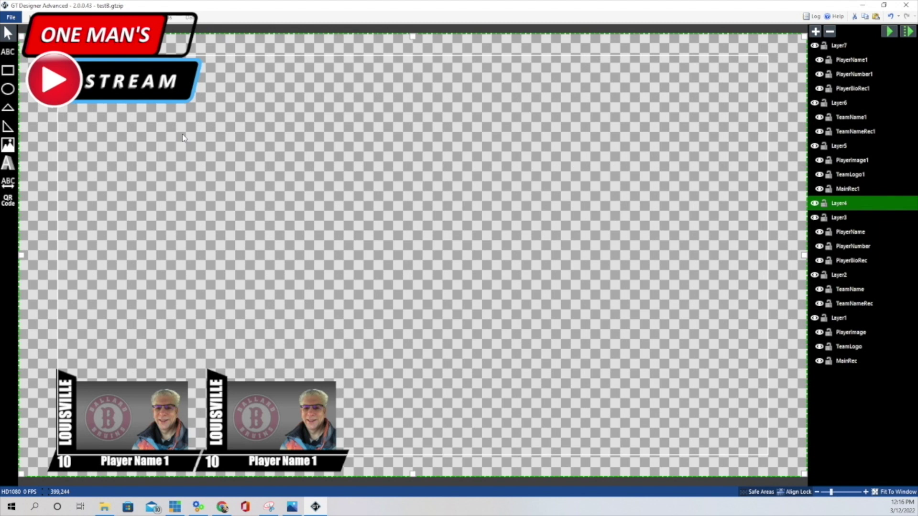
Duplicate Layer1 and Layer2, placing the copied image panel and team name bar beside the second bio to start a third
{"action": "right_click", "coordinate": [839, 318]}
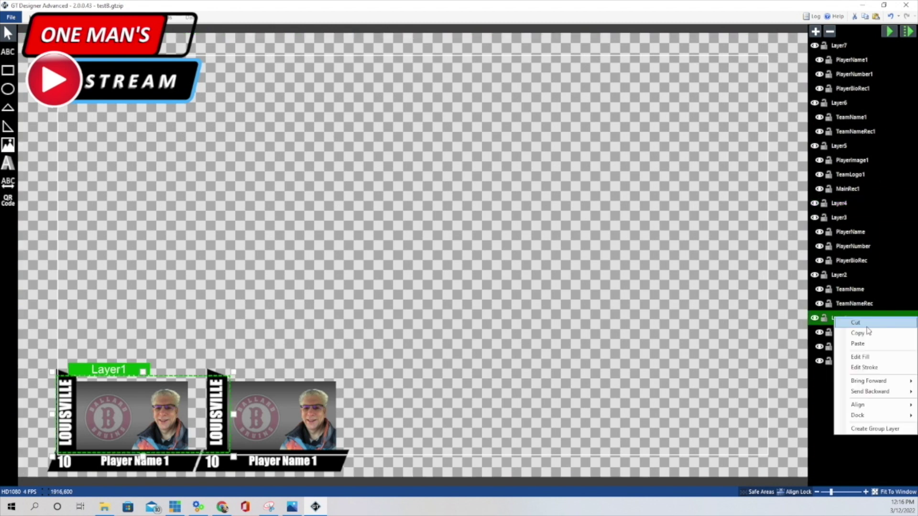
{"action": "left_click", "coordinate": [856, 364]}
{"action": "left_click", "coordinate": [840, 332]}
{"action": "key", "text": "ctrl+d"}
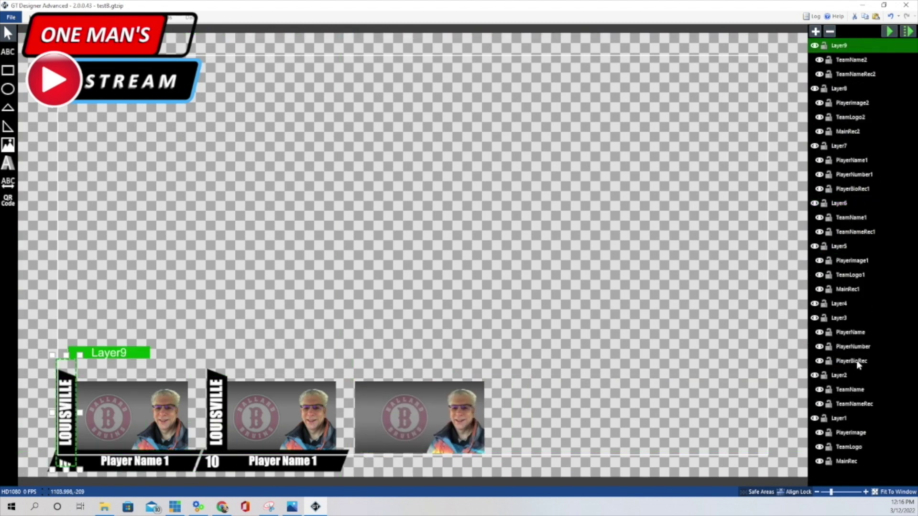
{"action": "left_click_drag", "start_coordinate": [65, 412], "coordinate": [364, 411]}
Duplicate Layer3 and place the copied player name bar under the third player panel
{"action": "left_click", "coordinate": [861, 376]}
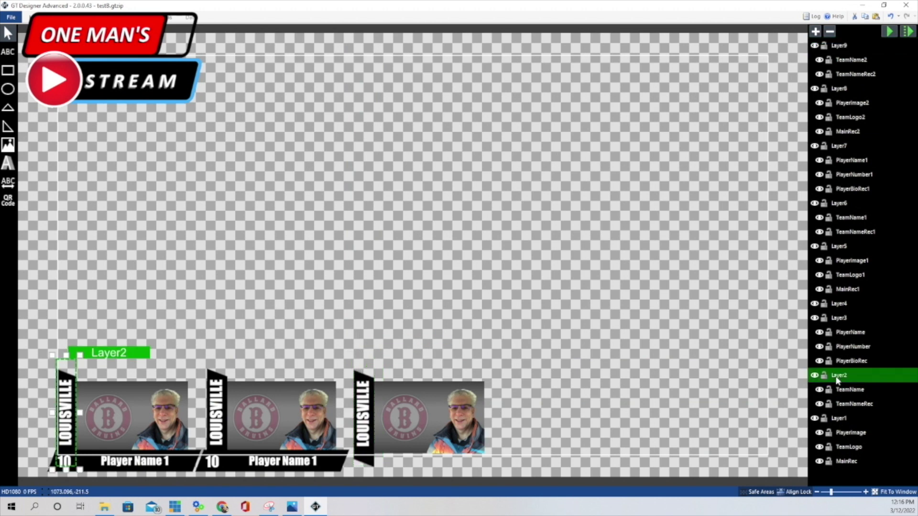
{"action": "left_click", "coordinate": [884, 304]}
{"action": "left_click", "coordinate": [885, 318]}
{"action": "key", "text": "ctrl+d"}
{"action": "left_click_drag", "start_coordinate": [88, 437], "coordinate": [381, 437]}
Duplicate Layer1 and Layer2, placing the copied image panel and team name bar beside the third bio to start a fourth
{"action": "left_click", "coordinate": [837, 434]}
{"action": "left_click", "coordinate": [839, 476]}
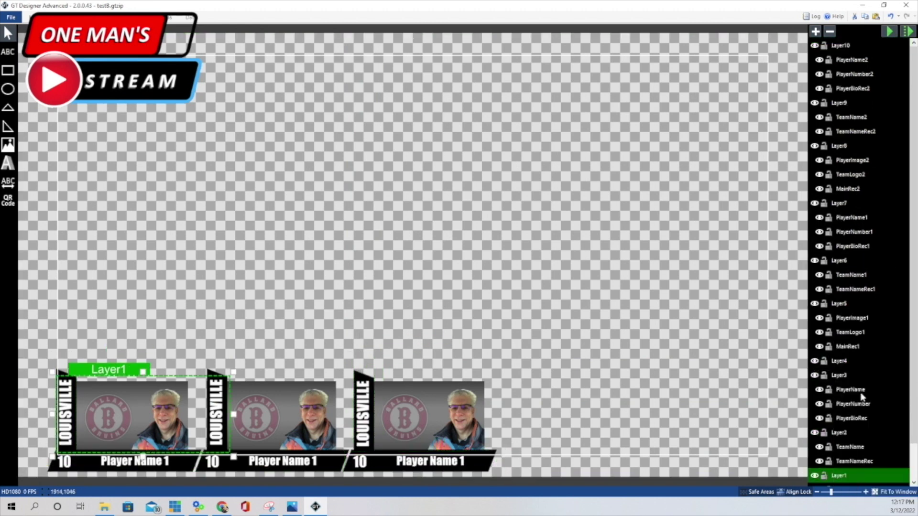
{"action": "key", "text": "ctrl+d"}
{"action": "left_click_drag", "start_coordinate": [110, 412], "coordinate": [555, 411]}
{"action": "scroll", "coordinate": [856, 430], "scroll_direction": "down", "scroll_amount": 1}
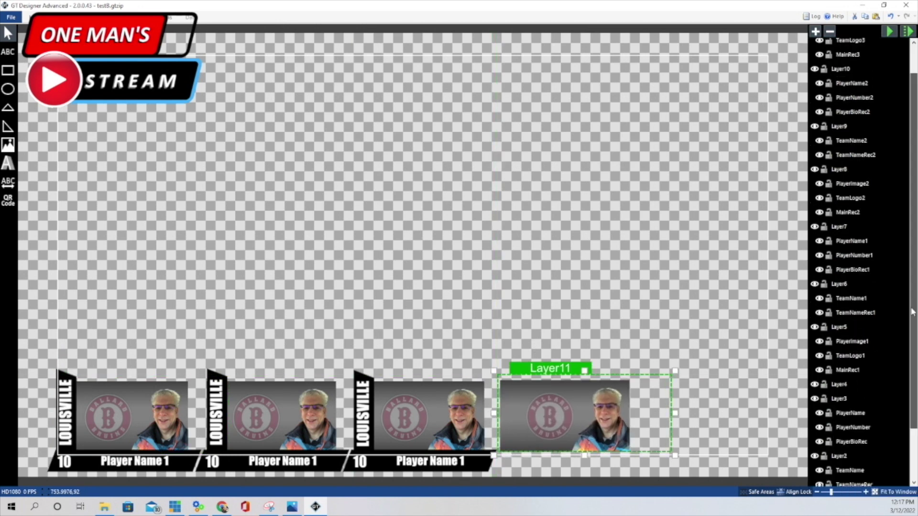
{"action": "right_click", "coordinate": [839, 455]}
{"action": "left_click", "coordinate": [804, 407]}
{"action": "left_click_drag", "start_coordinate": [67, 412], "coordinate": [511, 411]}
Duplicate Layer3 and align the copied player name bar under the fourth player panel
{"action": "left_click", "coordinate": [839, 379]}
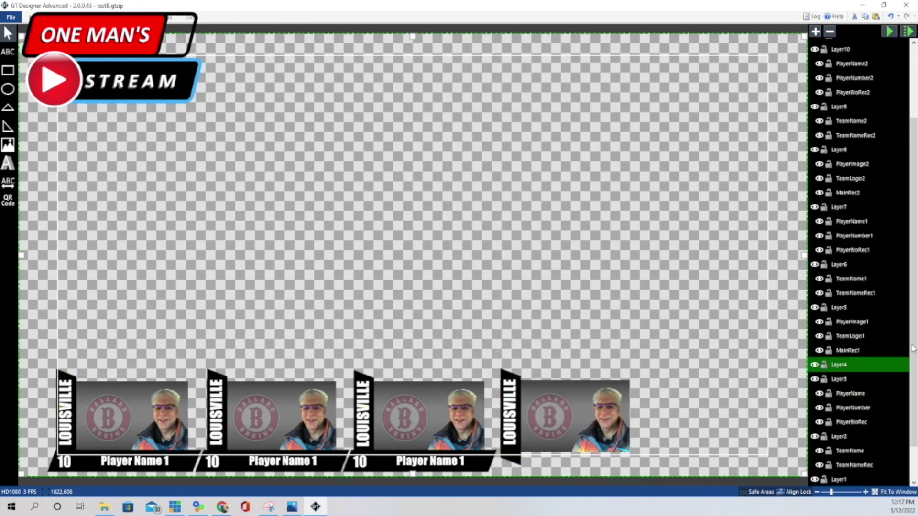
{"action": "right_click", "coordinate": [839, 379]}
{"action": "left_click", "coordinate": [832, 405]}
{"action": "left_click_drag", "start_coordinate": [107, 461], "coordinate": [557, 461]}
{"action": "left_click_drag", "start_coordinate": [555, 416], "coordinate": [548, 417]}
Duplicate Layer1 and place the copied image panel beside the fourth bio to start a fifth
{"action": "left_click", "coordinate": [846, 423]}
{"action": "scroll", "coordinate": [845, 426], "scroll_direction": "down", "scroll_amount": 3}
{"action": "right_click", "coordinate": [844, 435]}
{"action": "left_click", "coordinate": [844, 393]}
{"action": "right_click", "coordinate": [873, 471]}
{"action": "left_click", "coordinate": [857, 405]}
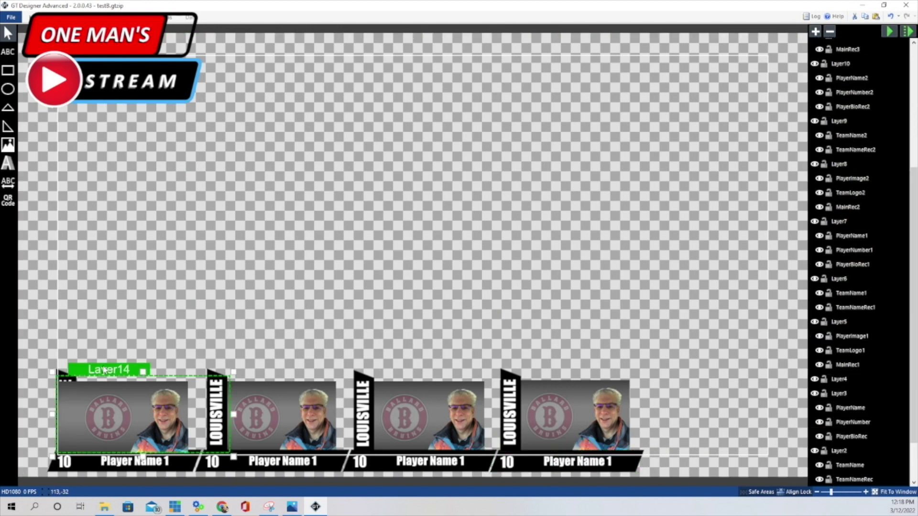
{"action": "left_click_drag", "start_coordinate": [124, 416], "coordinate": [714, 416]}
{"action": "right_click", "coordinate": [841, 396]}
{"action": "left_click", "coordinate": [857, 405]}
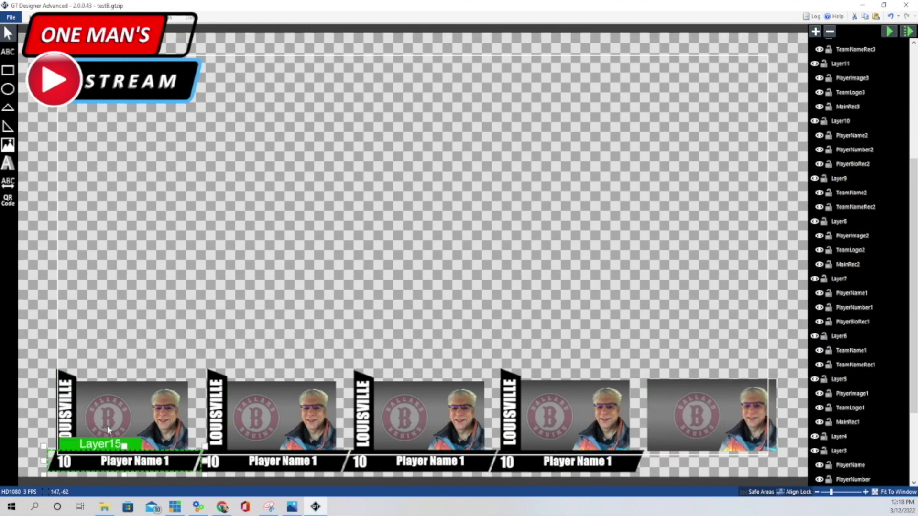
{"action": "left_click_drag", "start_coordinate": [914, 296], "coordinate": [914, 177]}
{"action": "left_click", "coordinate": [831, 31]}
{"action": "left_click", "coordinate": [455, 289]}
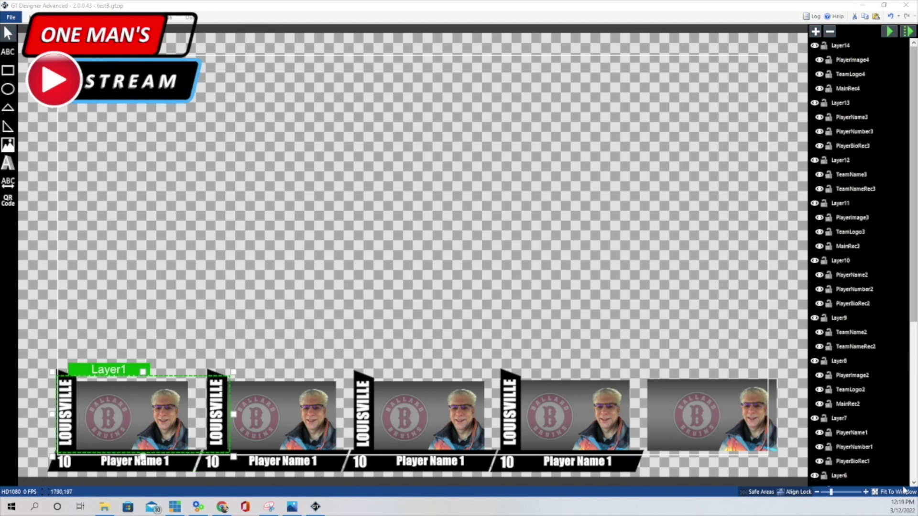
{"action": "left_click", "coordinate": [415, 325]}
Duplicate Layer2 and align the copied team name bar over the left edge of the fifth player panel
{"action": "left_click_drag", "start_coordinate": [914, 258], "coordinate": [917, 441]}
{"action": "key", "text": "ctrl+z"}
{"action": "key", "text": "ctrl+z"}
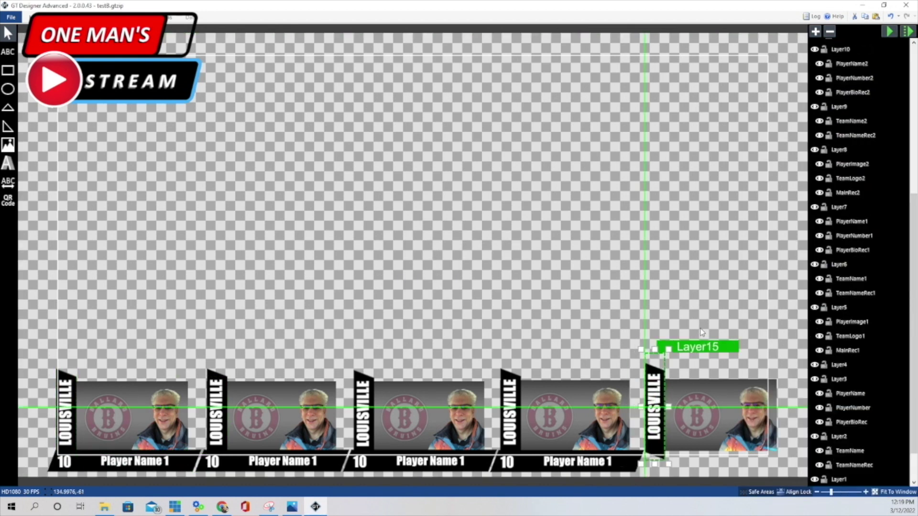
{"action": "key", "text": "ctrl+z"}
{"action": "key", "text": "ctrl+z"}
{"action": "key", "text": "ctrl+z"}
{"action": "key", "text": "ctrl+z"}
Duplicate Layer3 and align the copied player name bar under the fifth player panel
{"action": "key", "text": "ctrl+z"}
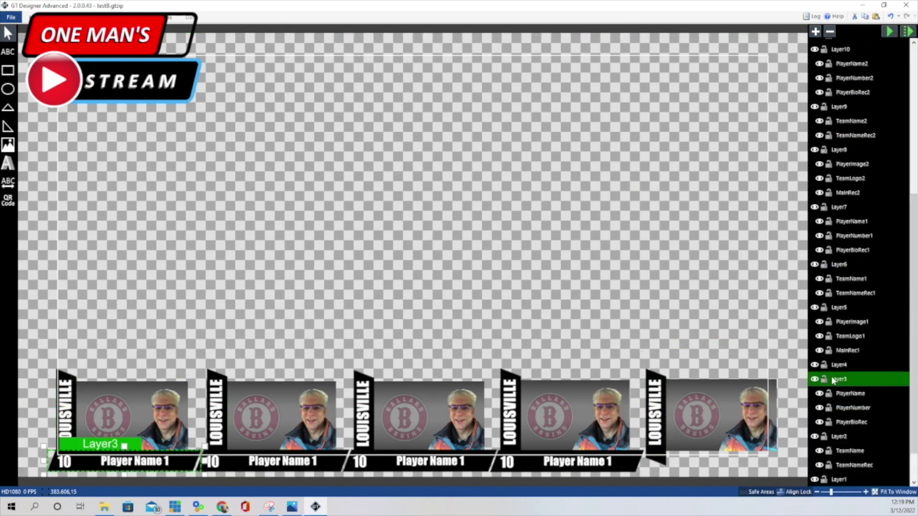
{"action": "key", "text": "ctrl+z"}
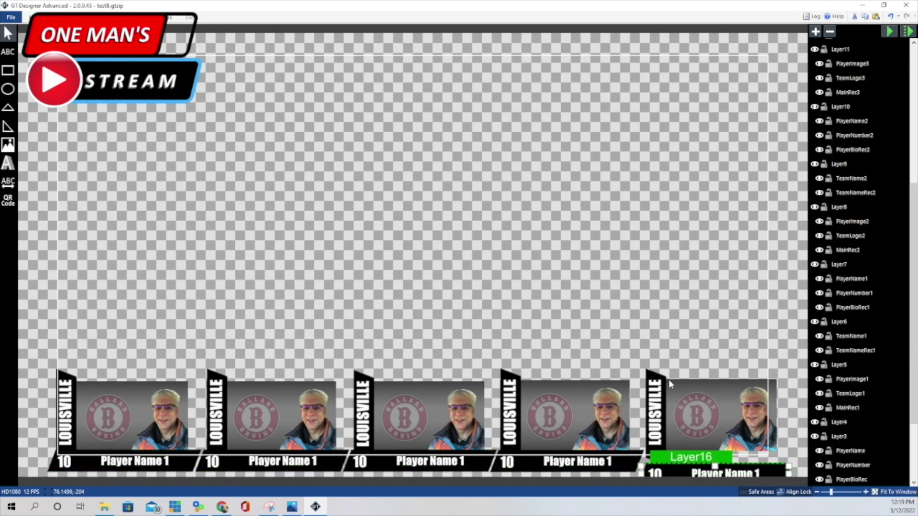
{"action": "key", "text": "ctrl+z"}
{"action": "key", "text": "ctrl+z"}
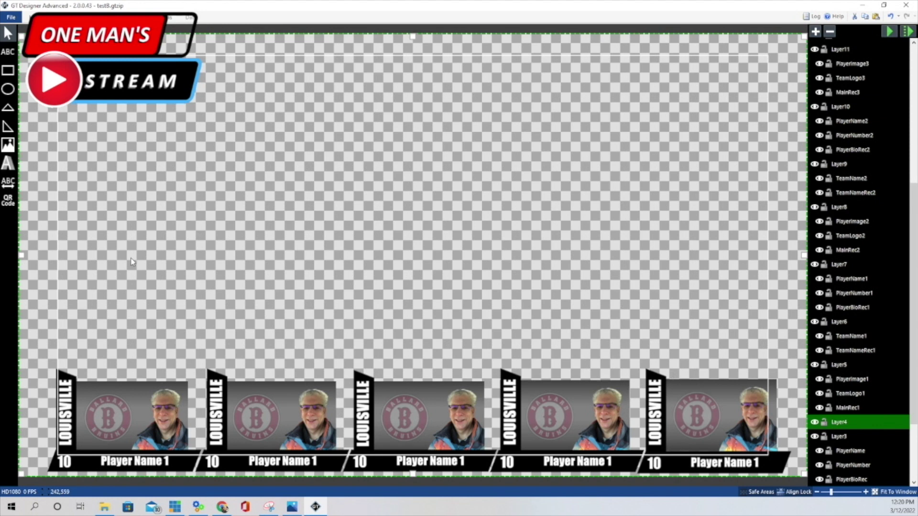
Show the transition settings for the finished five-player title
{"action": "left_click", "coordinate": [159, 17]}
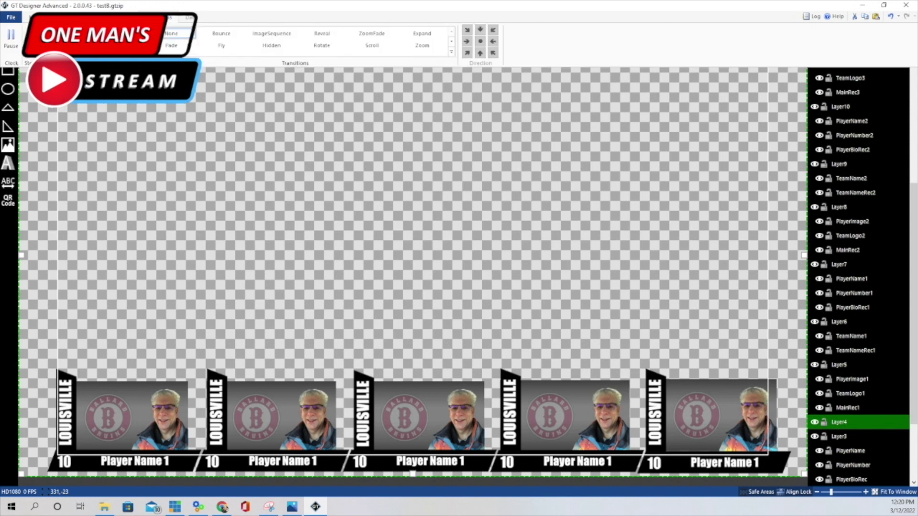
{"action": "left_click", "coordinate": [62, 39]}
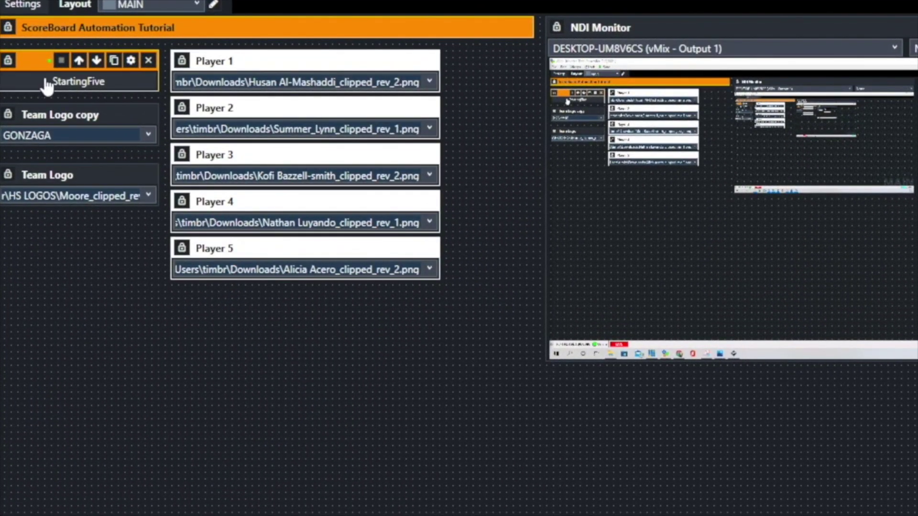
In vMix Universal Title Controller, trigger the StartingFive widget to bring the title on screen and take it off again
{"action": "left_click", "coordinate": [46, 85]}
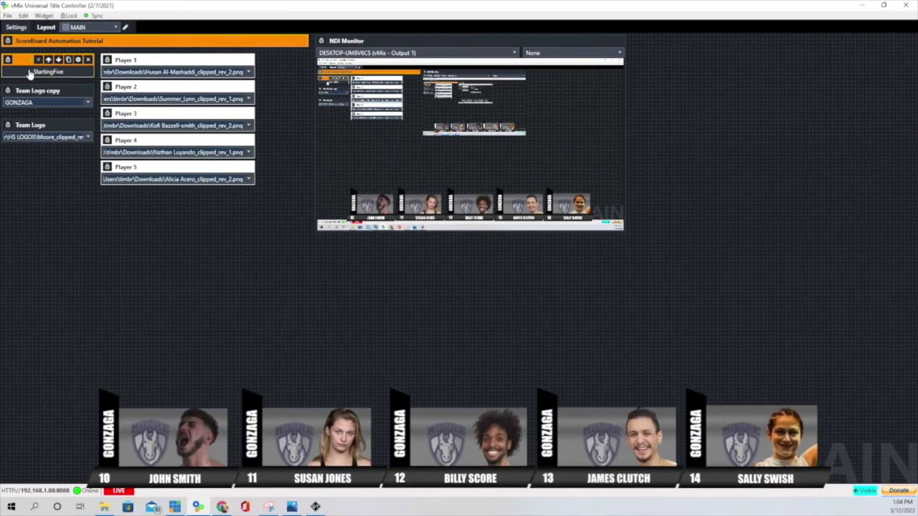
{"action": "left_click", "coordinate": [30, 73]}
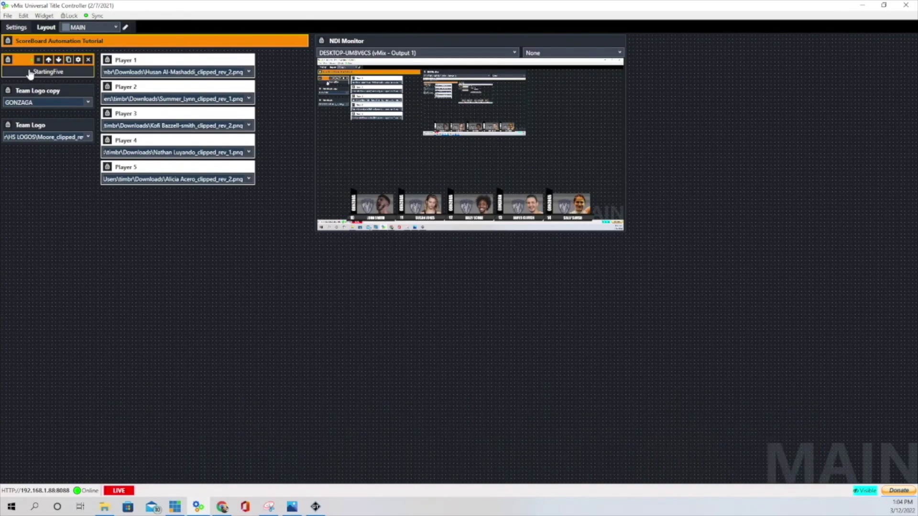
Examine the properties of the StartingFive widget, including its script command, input and overlay, and close them
{"action": "left_click", "coordinate": [79, 60]}
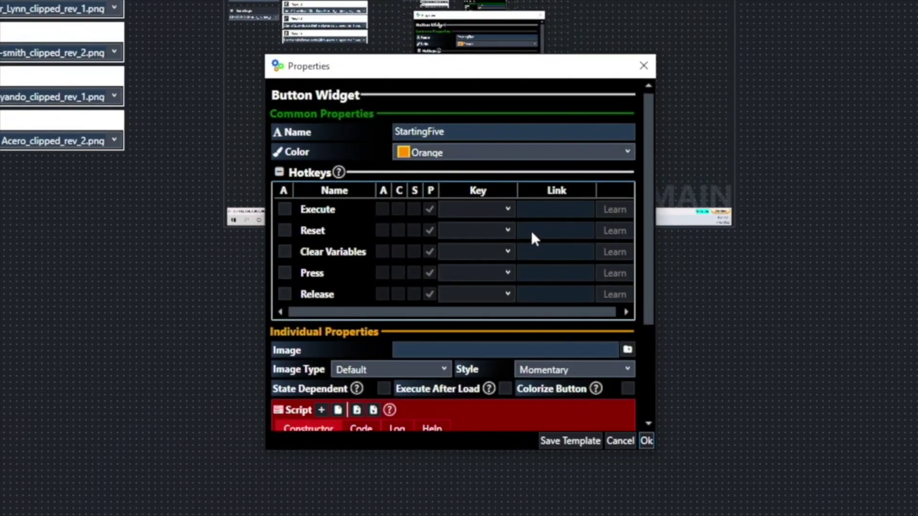
{"action": "left_click", "coordinate": [364, 155]}
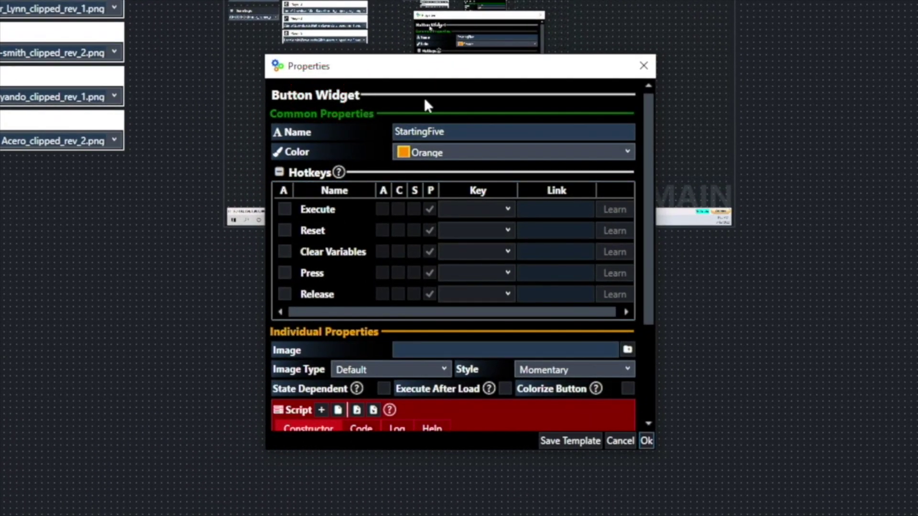
{"action": "scroll", "coordinate": [543, 228], "scroll_direction": "down", "scroll_amount": 5}
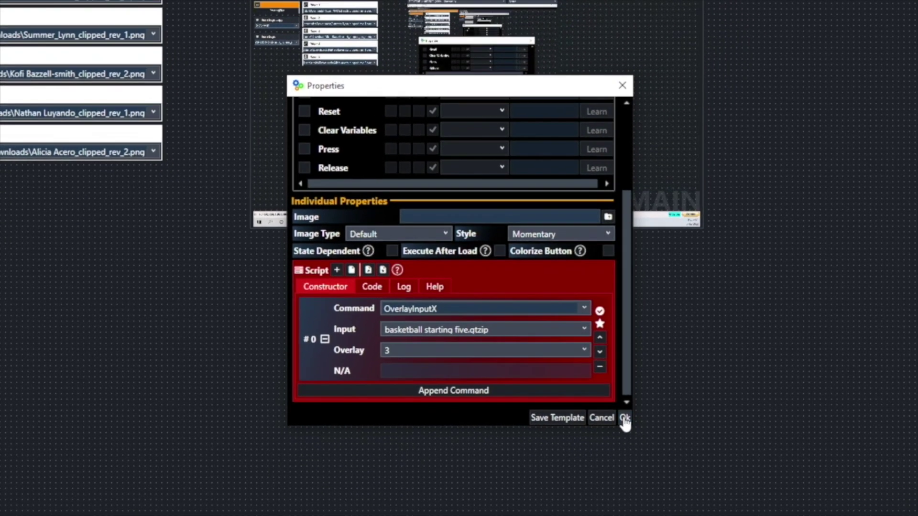
{"action": "left_click", "coordinate": [647, 441]}
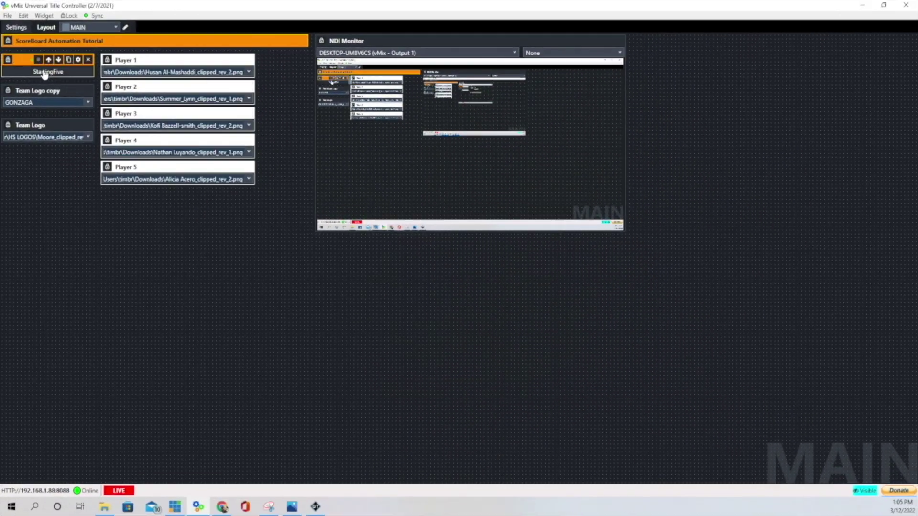
Trigger the StartingFive widget to bring the five-player title on screen, take it off and bring it back on
{"action": "left_click", "coordinate": [12, 61]}
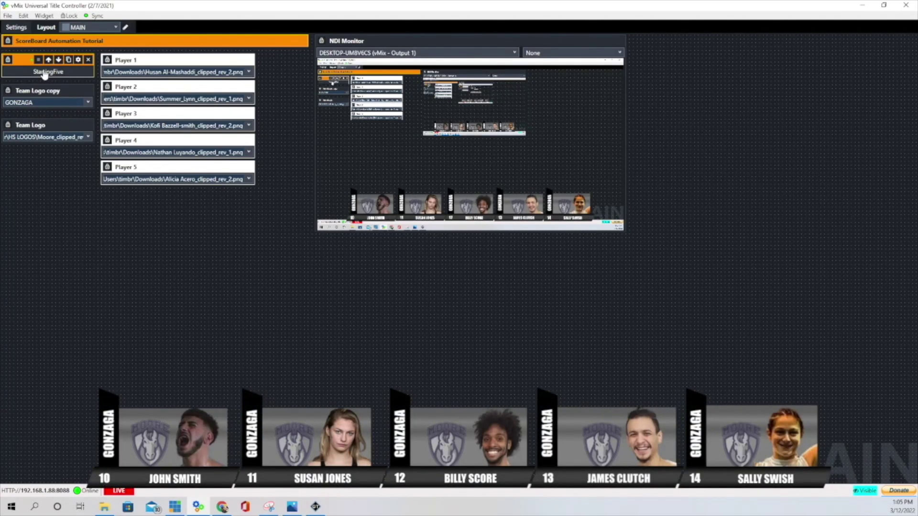
{"action": "left_click", "coordinate": [44, 72]}
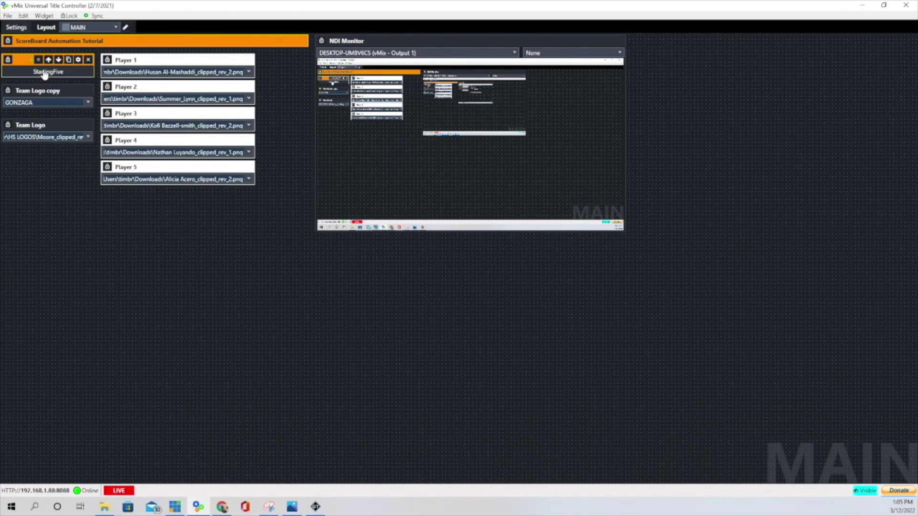
{"action": "left_click", "coordinate": [44, 73]}
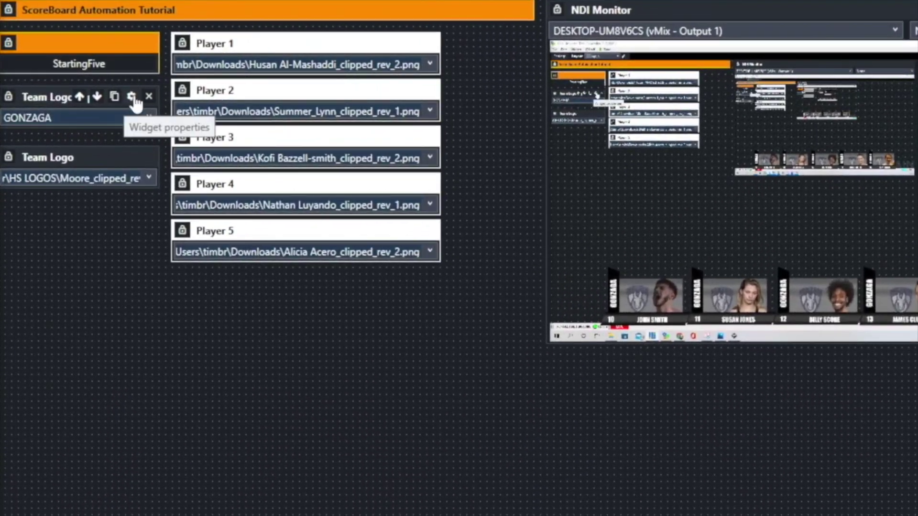
Examine the Team Logo copy widget's properties, including its input, the team name title mappings and the list items, and close them
{"action": "left_click", "coordinate": [132, 98]}
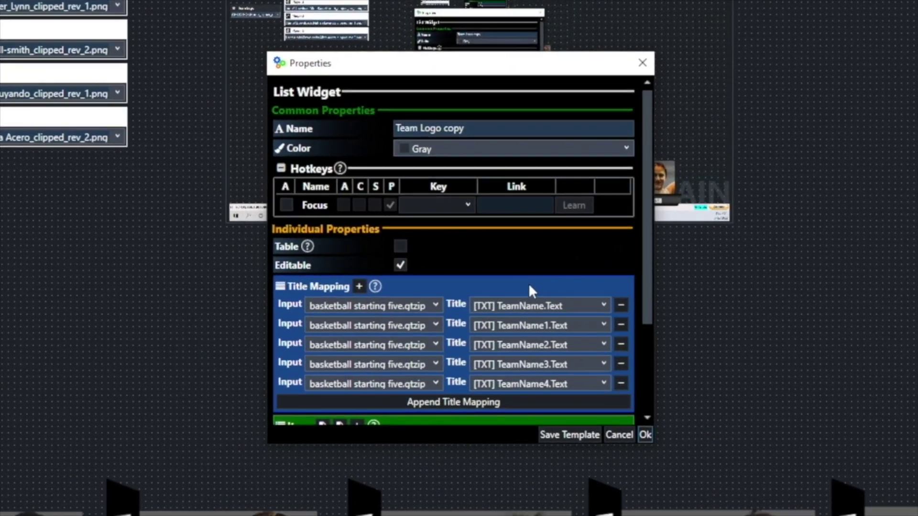
{"action": "scroll", "coordinate": [519, 279], "scroll_direction": "down", "scroll_amount": 1}
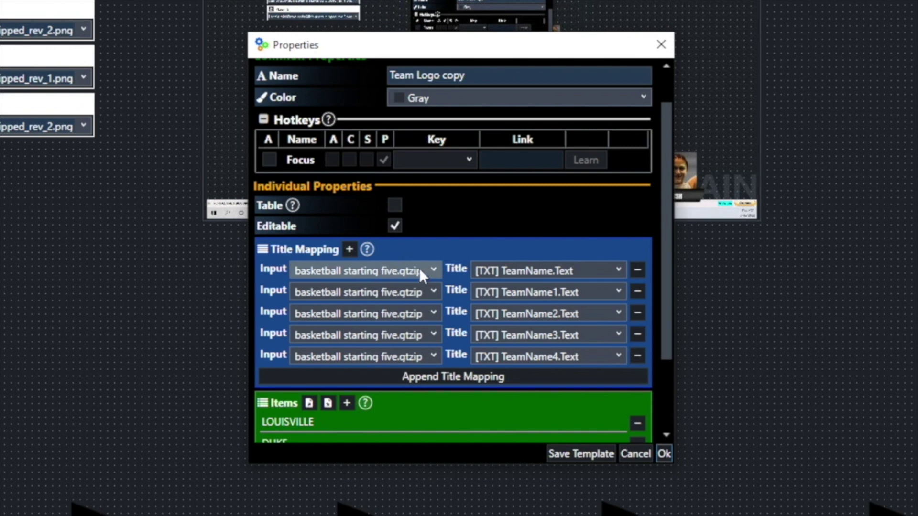
{"action": "left_click", "coordinate": [350, 252]}
{"action": "left_click", "coordinate": [434, 270]}
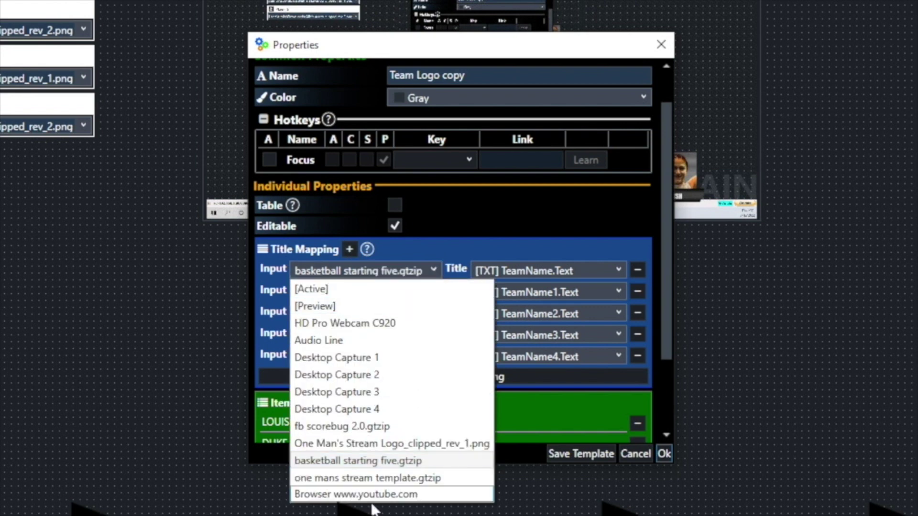
{"action": "left_click", "coordinate": [362, 460]}
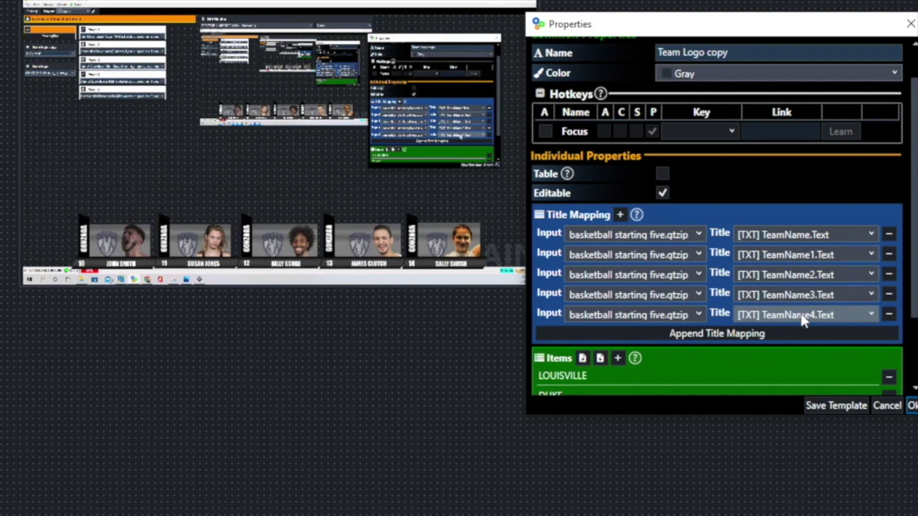
{"action": "scroll", "coordinate": [914, 268], "scroll_direction": "down", "scroll_amount": 1}
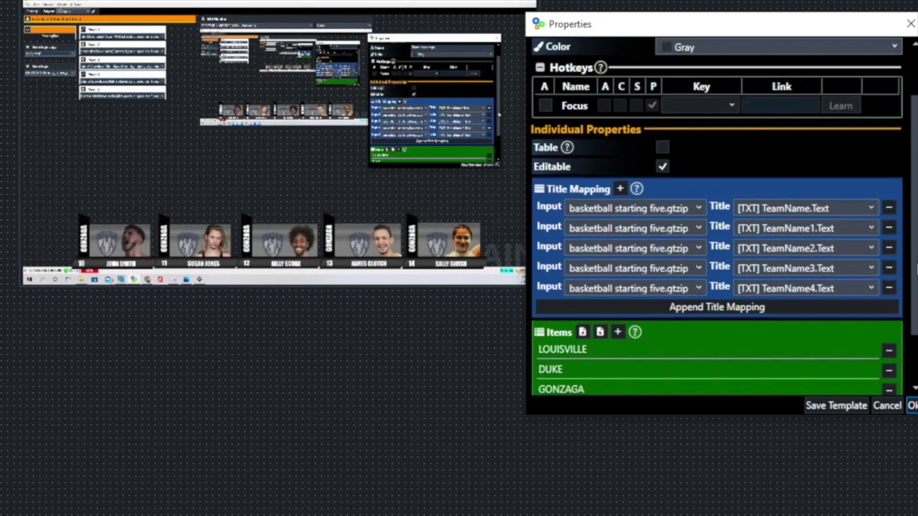
{"action": "scroll", "coordinate": [911, 310], "scroll_direction": "down", "scroll_amount": 3}
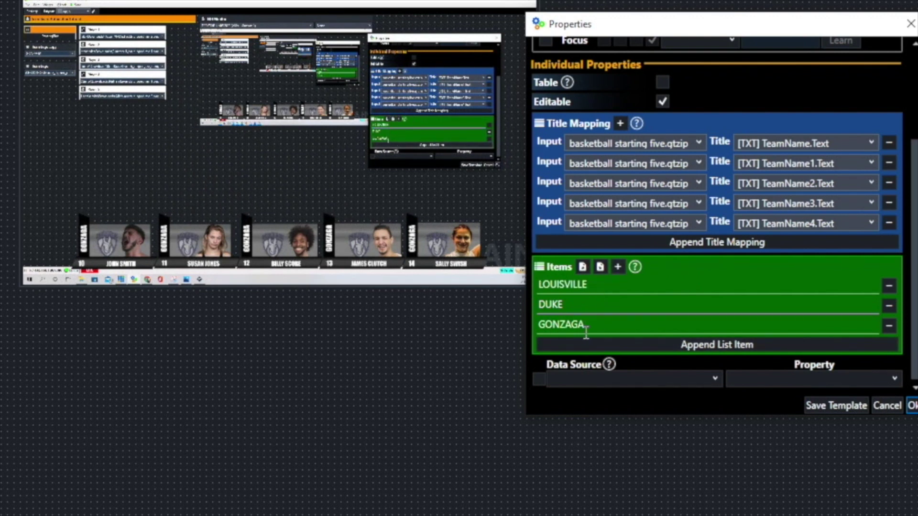
{"action": "left_click", "coordinate": [911, 405]}
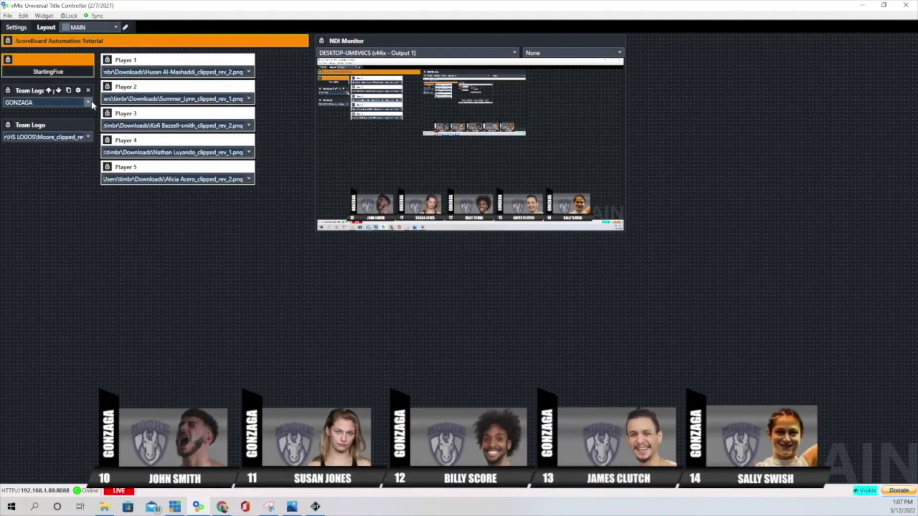
Switch the team name on all five player panels to LOUISVILLE, to DUKE and back to GONZAGA
{"action": "left_click", "coordinate": [89, 102]}
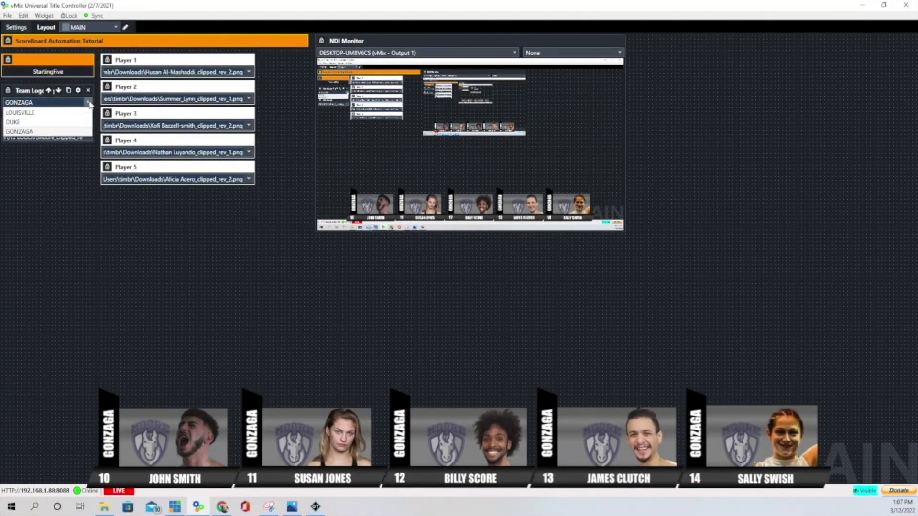
{"action": "left_click", "coordinate": [37, 114]}
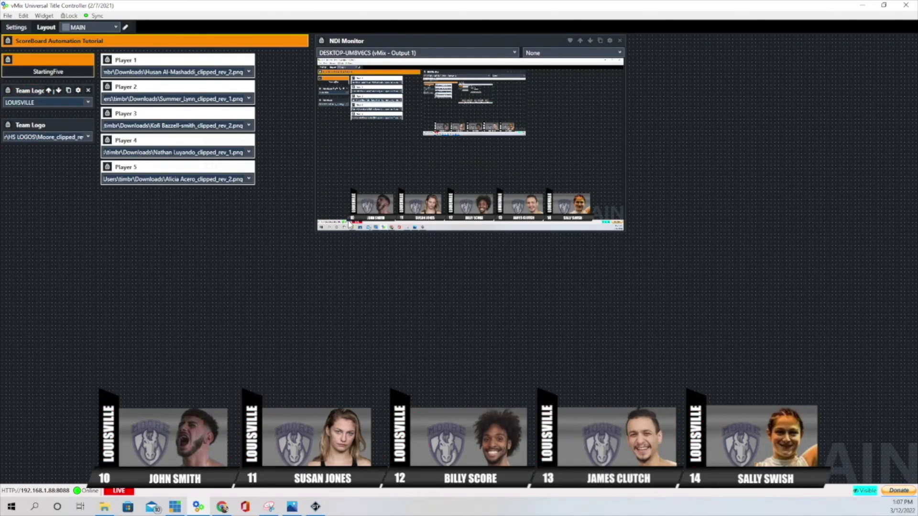
{"action": "left_click", "coordinate": [88, 102]}
{"action": "left_click", "coordinate": [59, 123]}
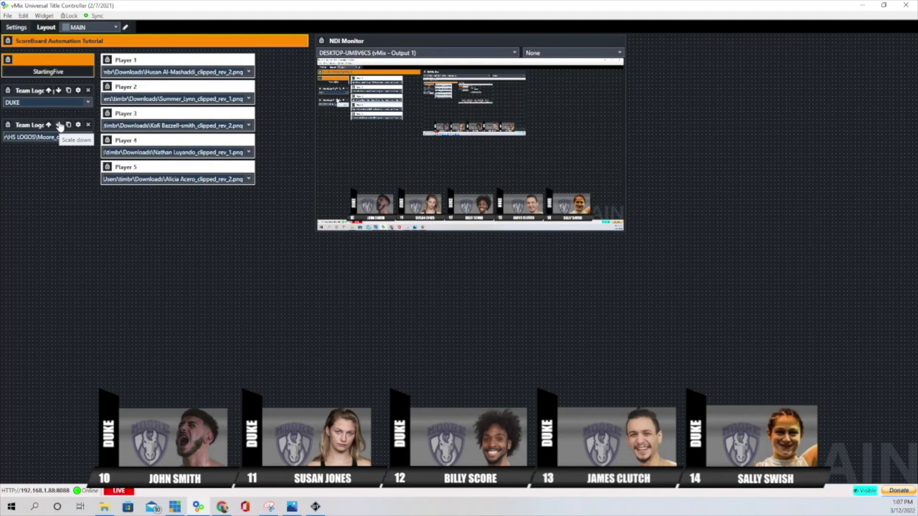
{"action": "left_click", "coordinate": [88, 103]}
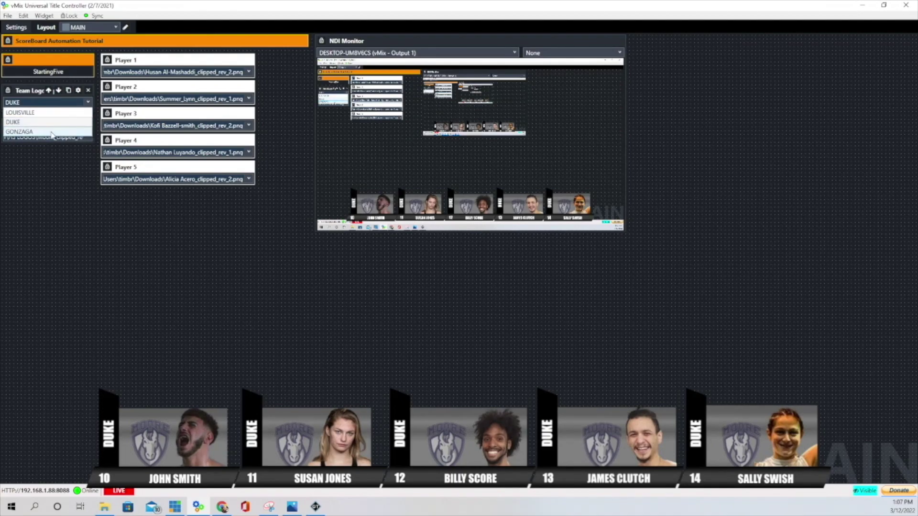
{"action": "left_click", "coordinate": [51, 132]}
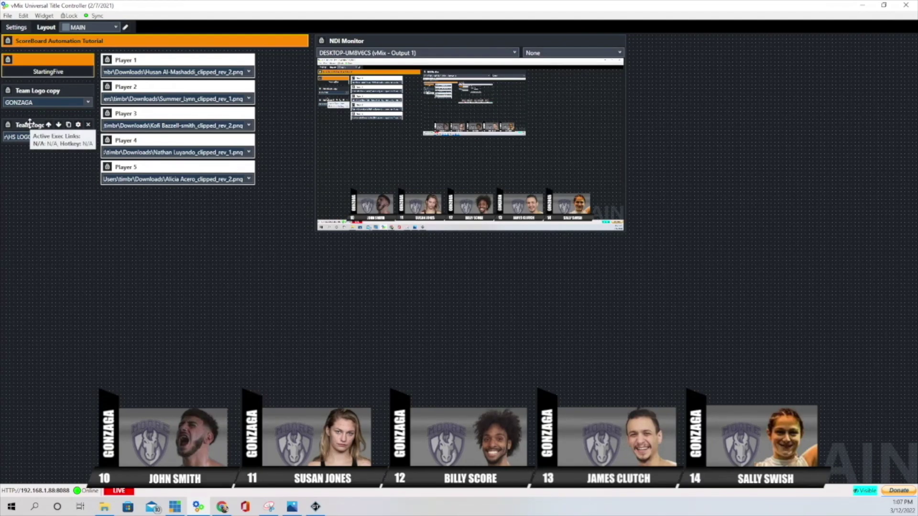
Examine the Team Logo widget's title mappings for the five team logo image sources and close its properties
{"action": "left_click", "coordinate": [78, 125]}
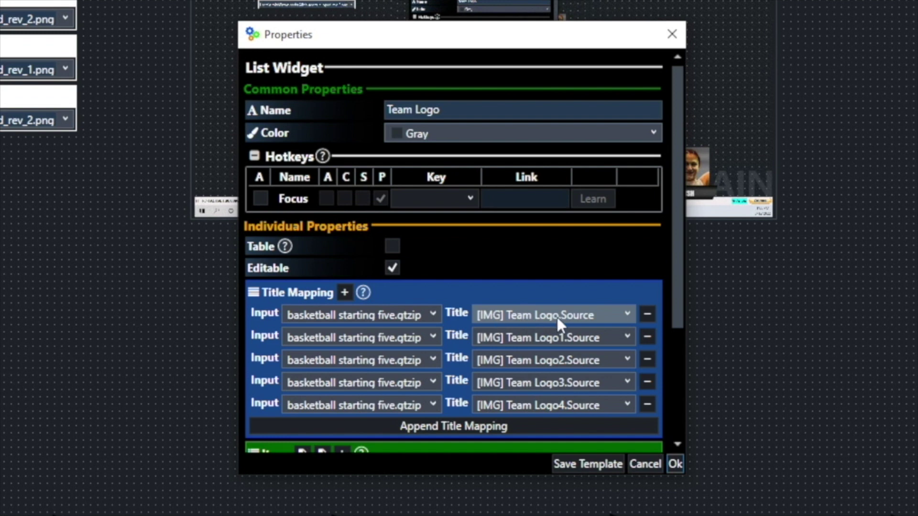
{"action": "left_click", "coordinate": [557, 338]}
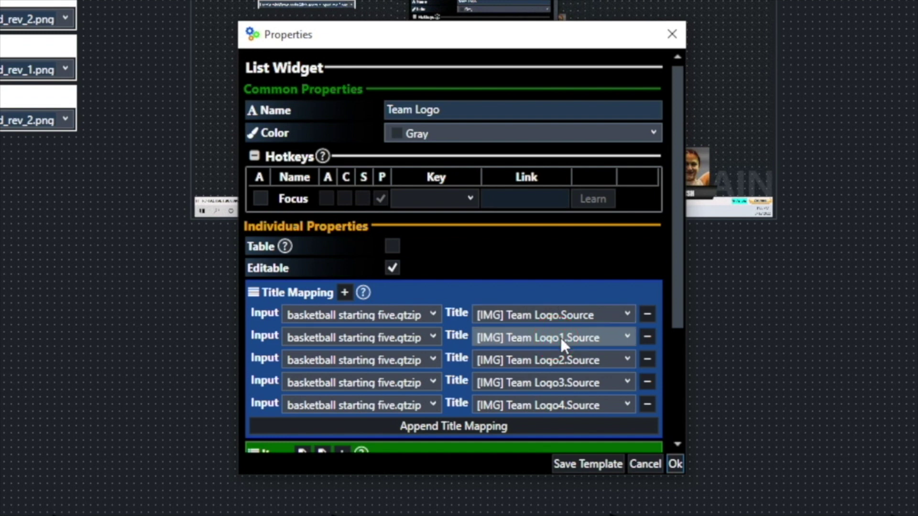
{"action": "left_click", "coordinate": [557, 359]}
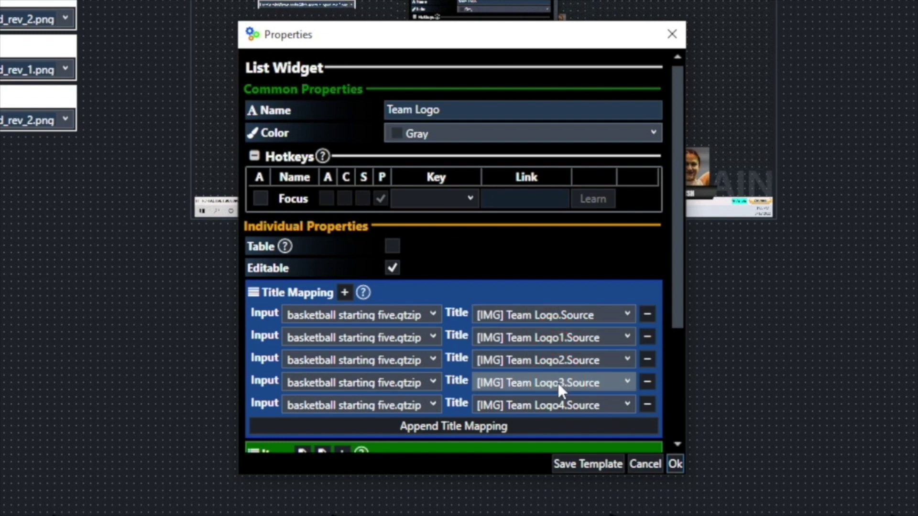
{"action": "left_click", "coordinate": [559, 383]}
{"action": "left_click", "coordinate": [555, 405]}
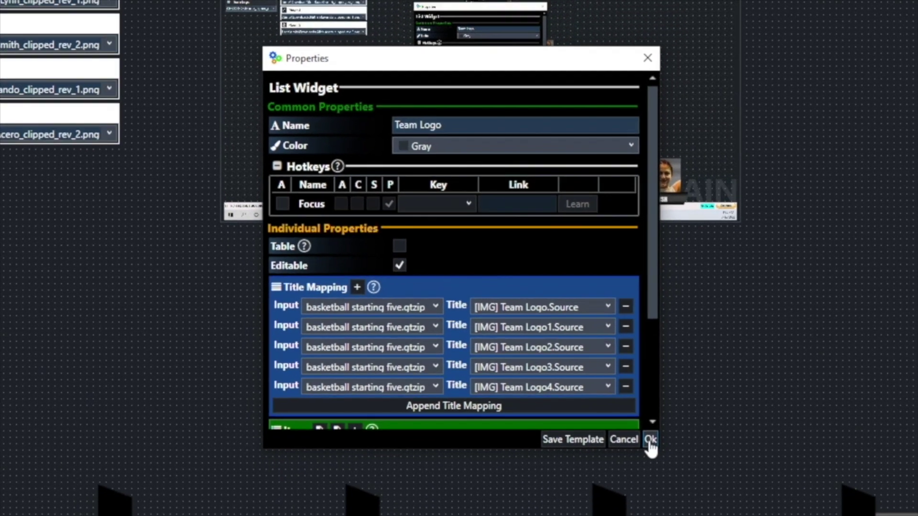
{"action": "left_click", "coordinate": [650, 440]}
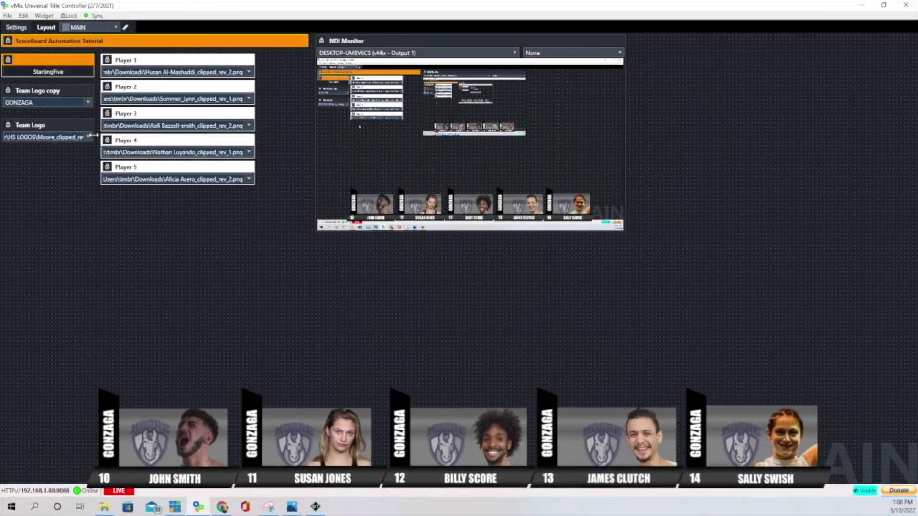
Switch the Team Logo image to central 2_clipped_rev_1 - Copy.png and finally to Ballard Bruins.png
{"action": "left_click", "coordinate": [88, 137]}
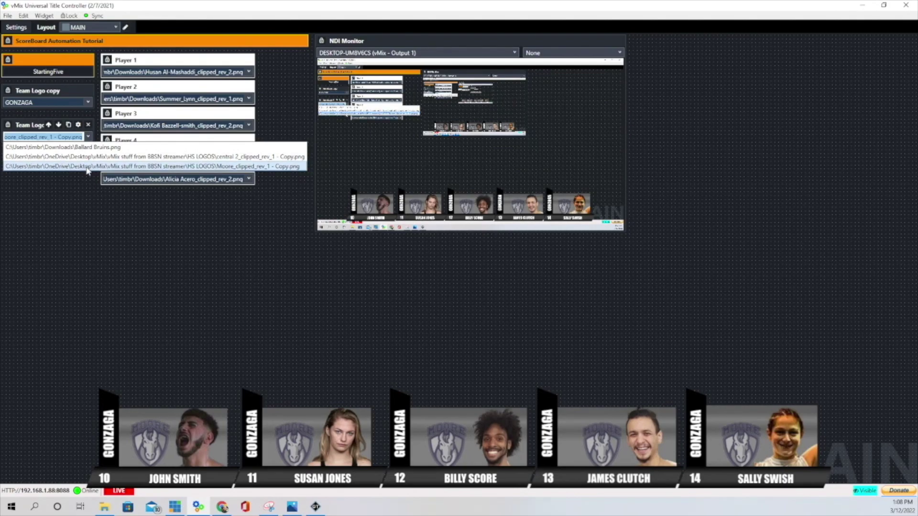
{"action": "left_click", "coordinate": [54, 157]}
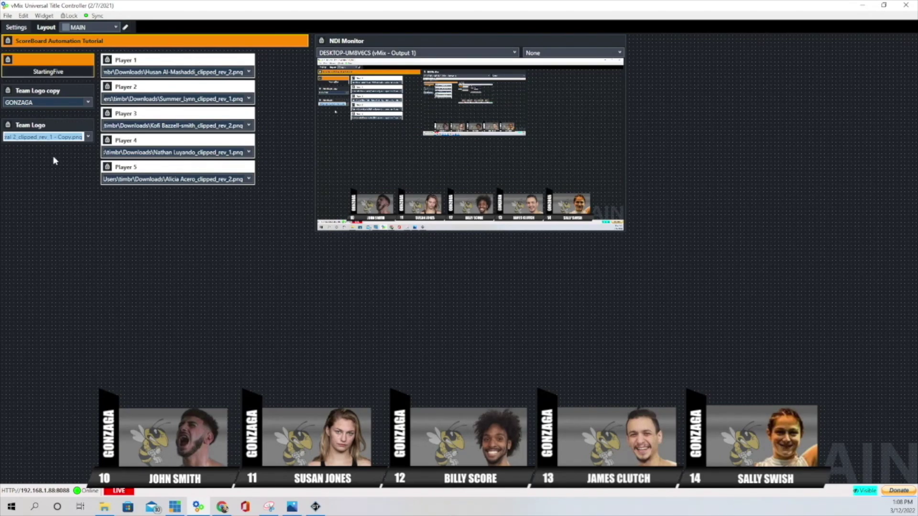
{"action": "left_click", "coordinate": [89, 137]}
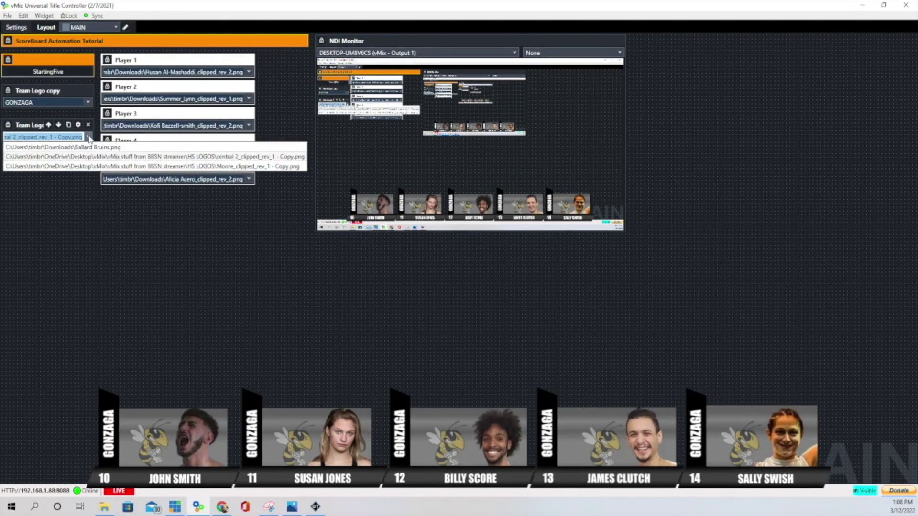
{"action": "left_click", "coordinate": [64, 147]}
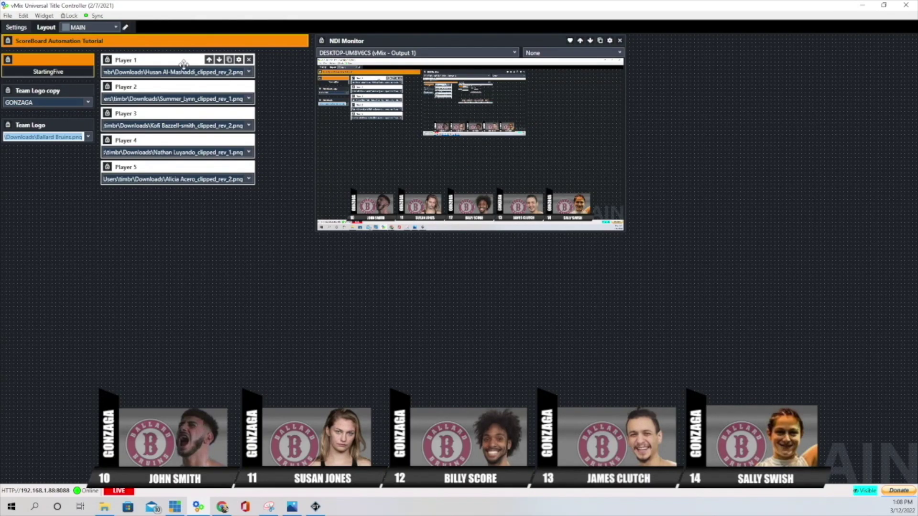
Examine the Player 1 widget's properties, comparing the number, name and image mappings with the parts of its list items
{"action": "left_click", "coordinate": [238, 60]}
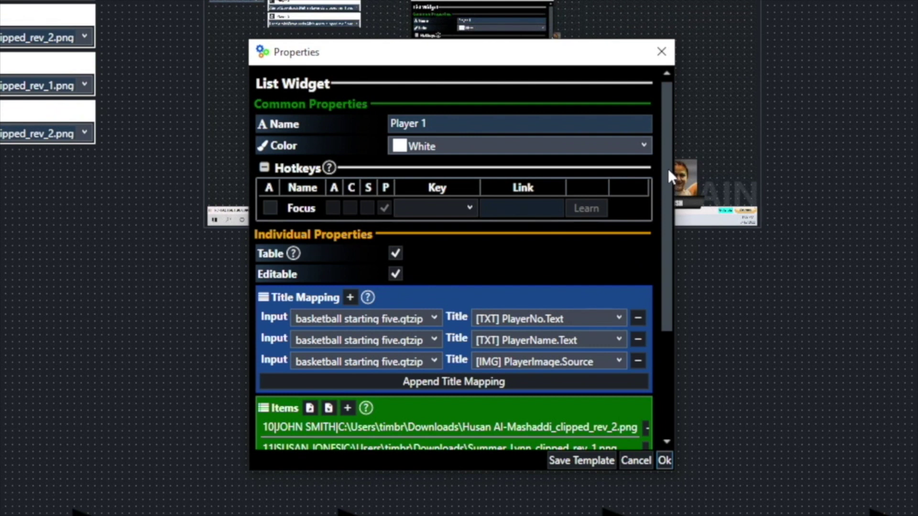
{"action": "left_click_drag", "start_coordinate": [667, 169], "coordinate": [660, 276]}
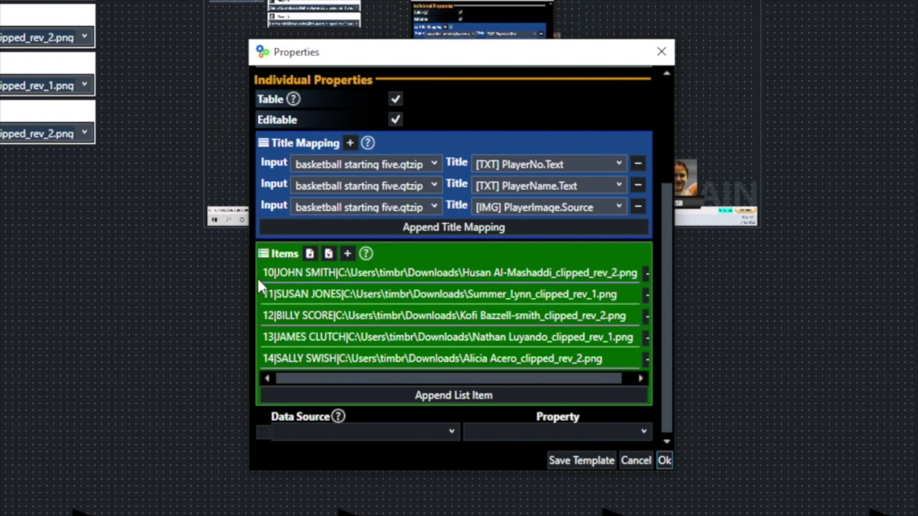
{"action": "left_click", "coordinate": [532, 162]}
{"action": "left_click", "coordinate": [269, 275]}
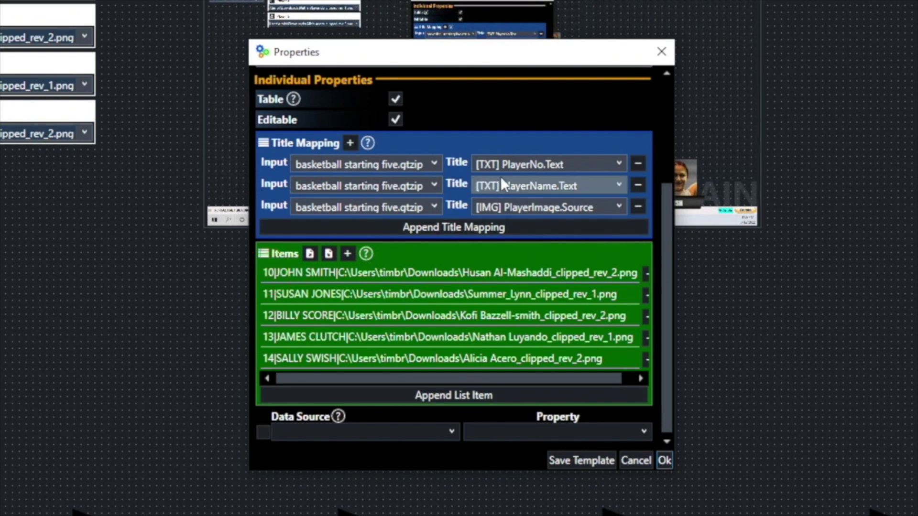
{"action": "left_click", "coordinate": [522, 180]}
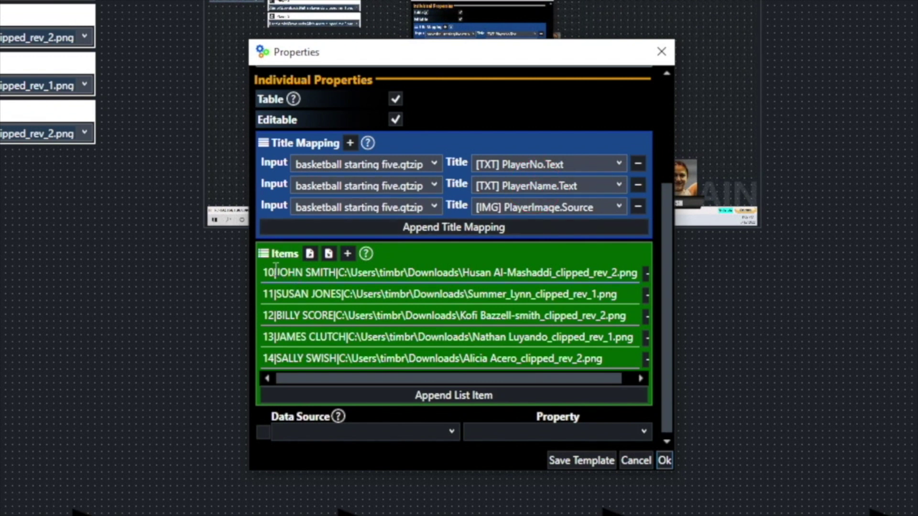
{"action": "left_click", "coordinate": [307, 268]}
{"action": "left_click", "coordinate": [532, 206]}
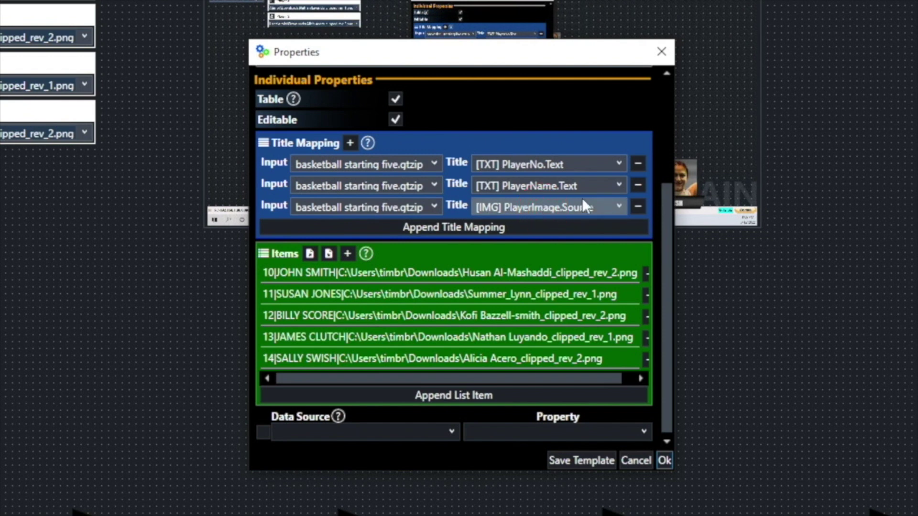
{"action": "left_click", "coordinate": [486, 272]}
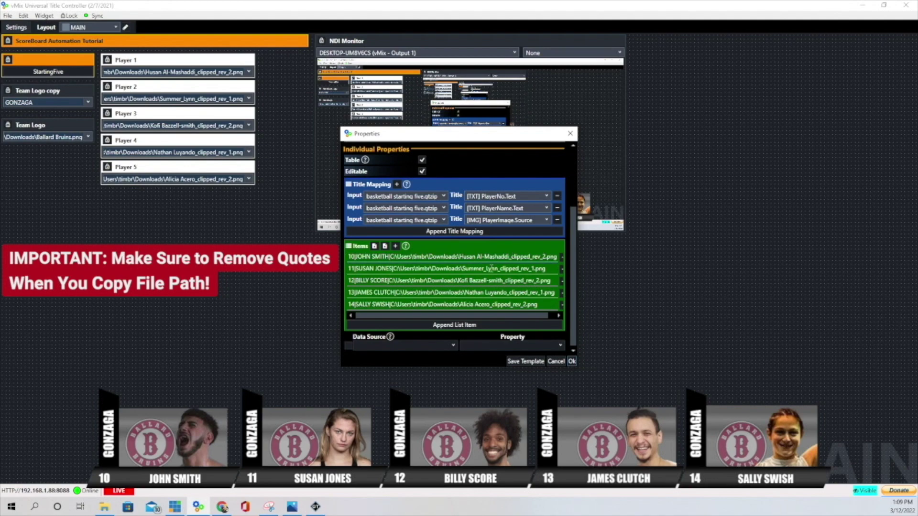
In File Explorer's Downloads folder, copy the path of the blue-shirted player's clipped_rev_1 image, and close File Explorer and the Player 1 properties
{"action": "left_click", "coordinate": [107, 509]}
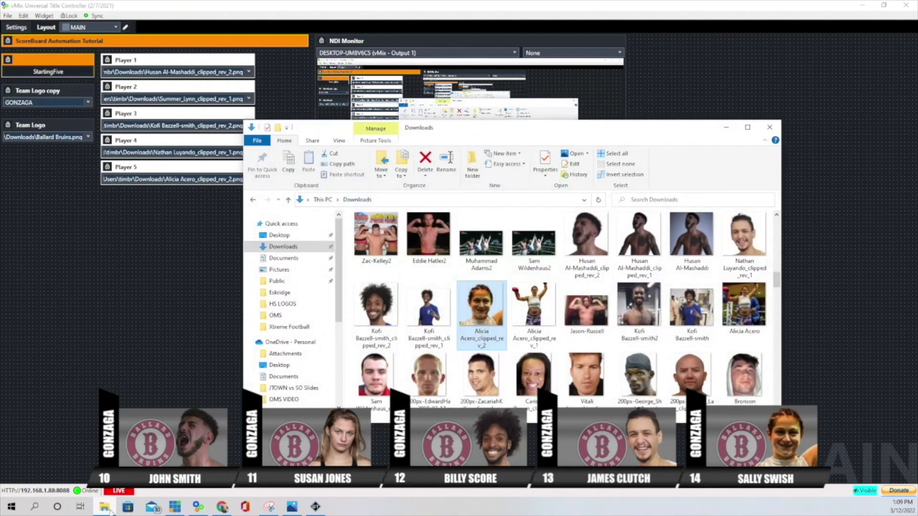
{"action": "left_click", "coordinate": [432, 309]}
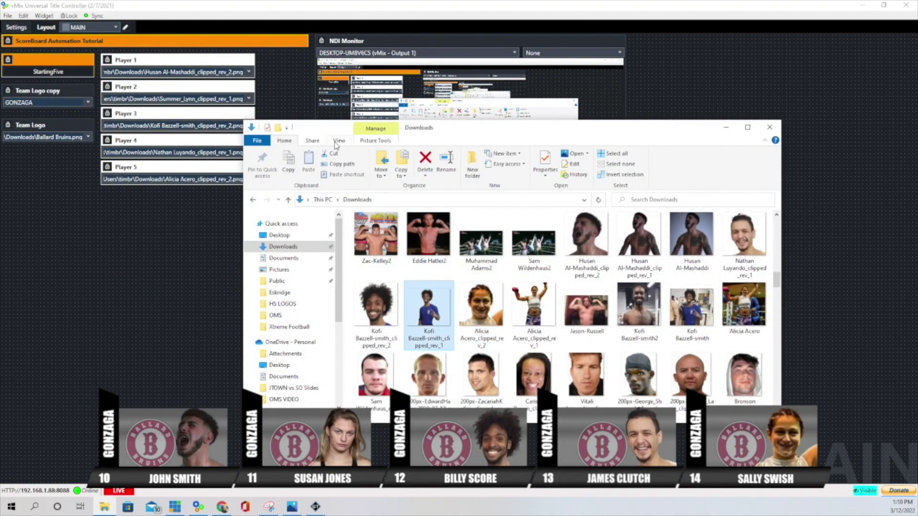
{"action": "left_click", "coordinate": [341, 167]}
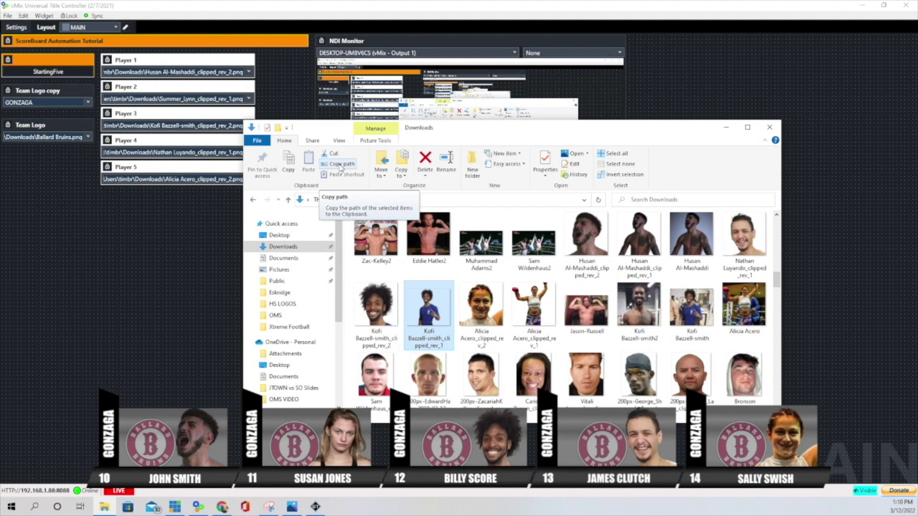
{"action": "left_click", "coordinate": [341, 167]}
{"action": "left_click", "coordinate": [782, 128]}
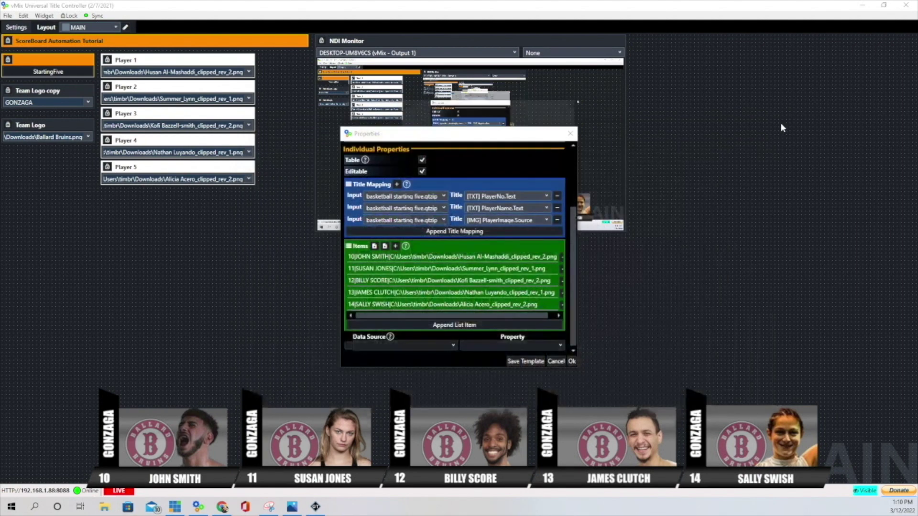
{"action": "key", "text": "Return"}
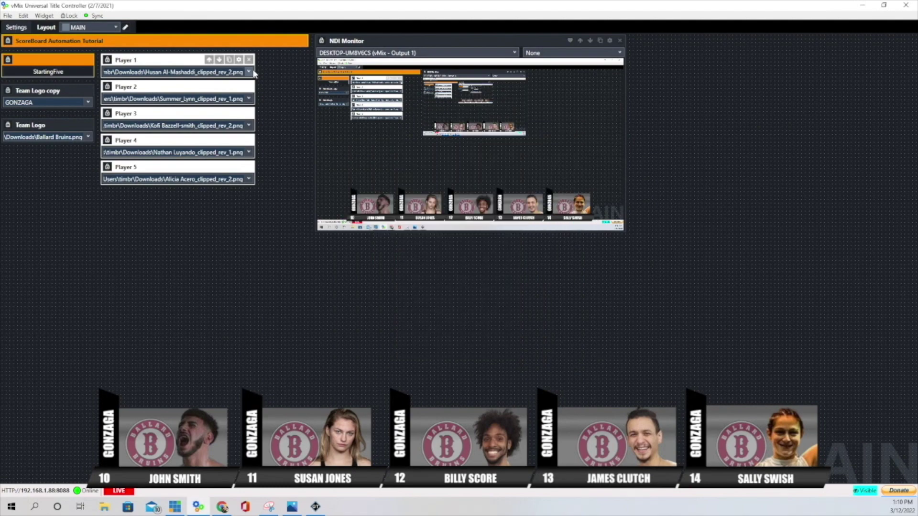
Switch the Player 1 widget to the number 11 list item and back to the number 10 item
{"action": "left_click", "coordinate": [249, 72]}
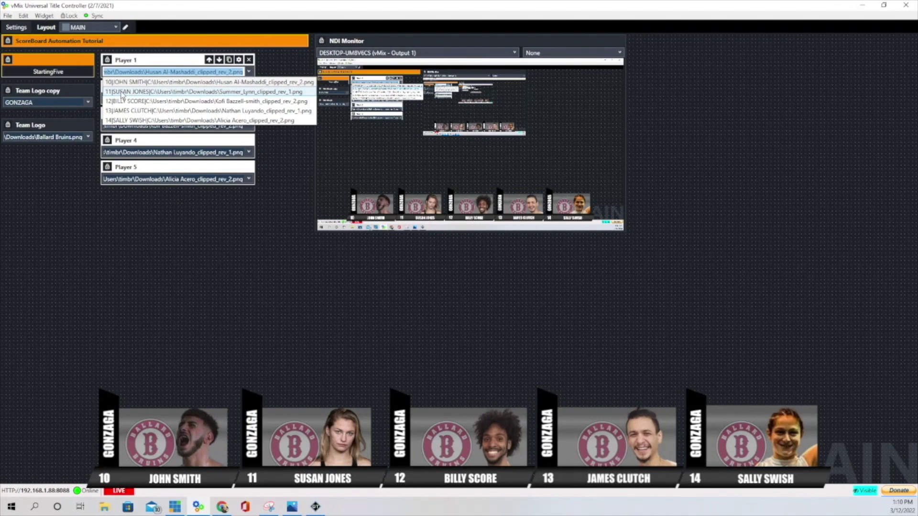
{"action": "left_click", "coordinate": [122, 94]}
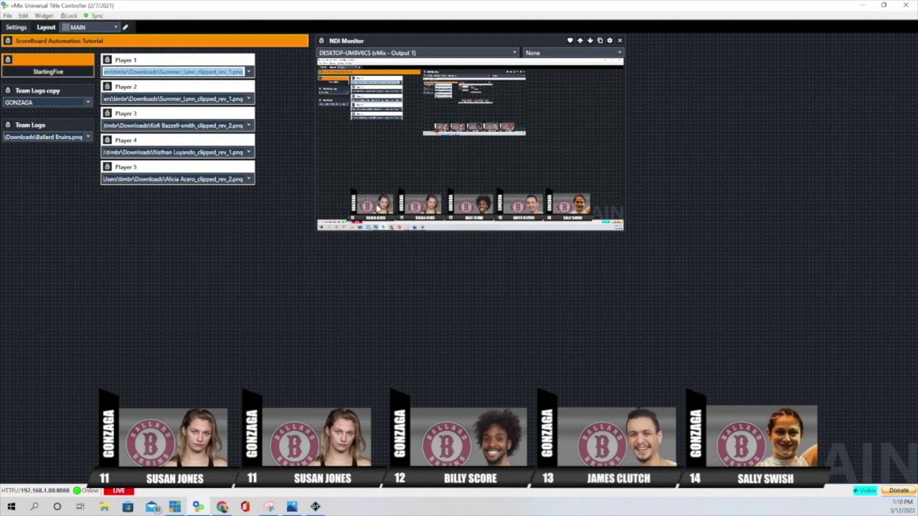
{"action": "left_click", "coordinate": [250, 72]}
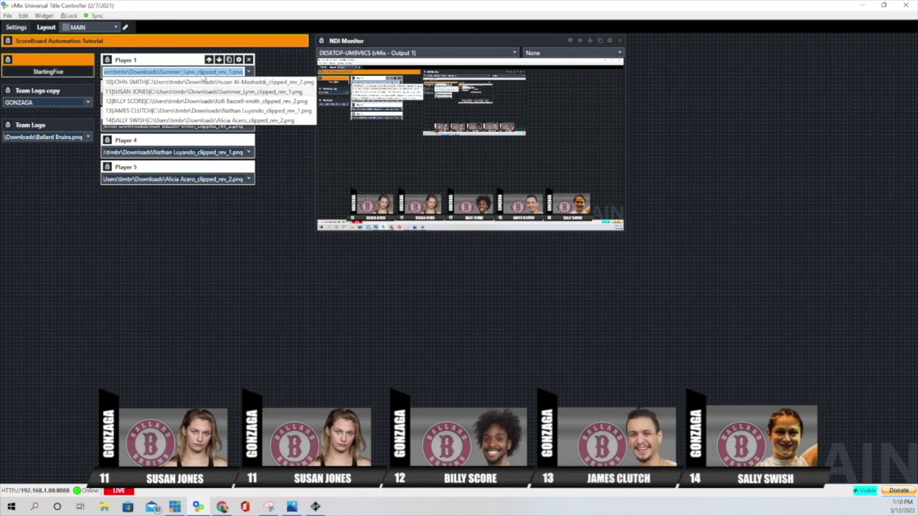
{"action": "left_click", "coordinate": [137, 83]}
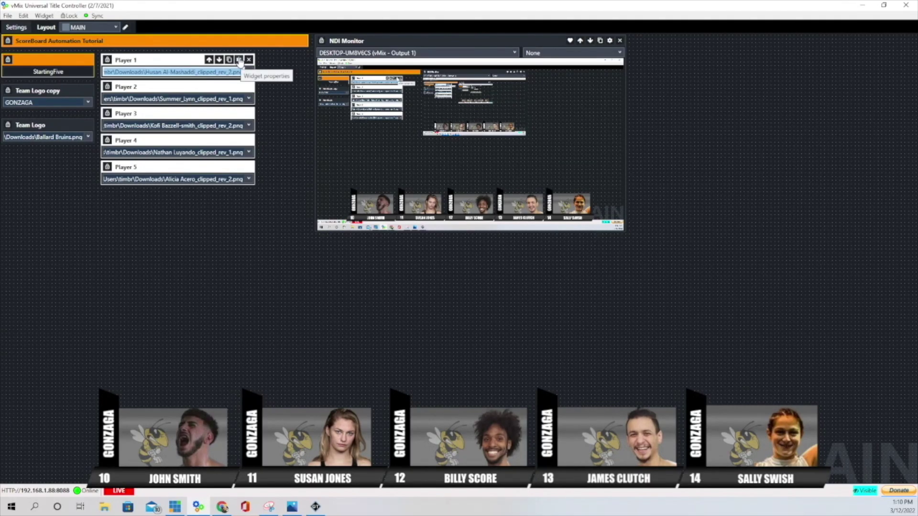
Examine the Player 1 widget's number, name and image title mappings against its list items, and close its properties
{"action": "left_click", "coordinate": [240, 60]}
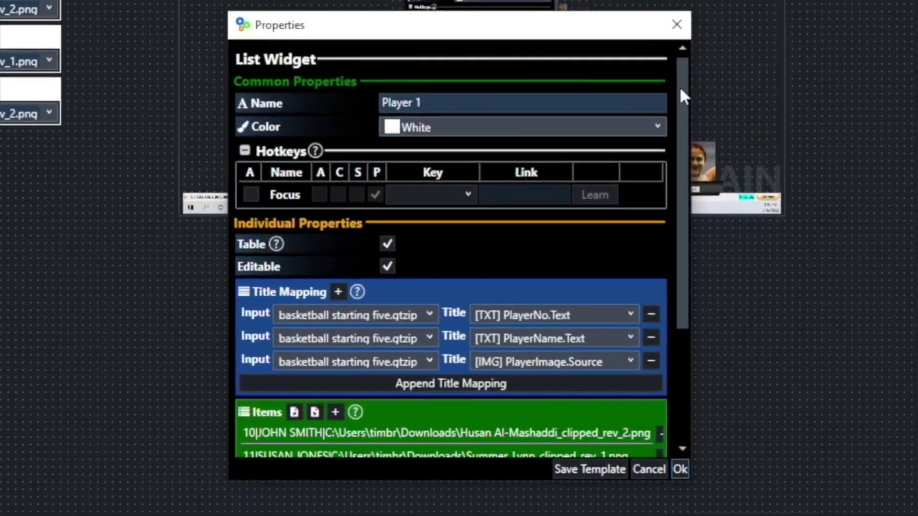
{"action": "left_click_drag", "start_coordinate": [680, 88], "coordinate": [704, 123]}
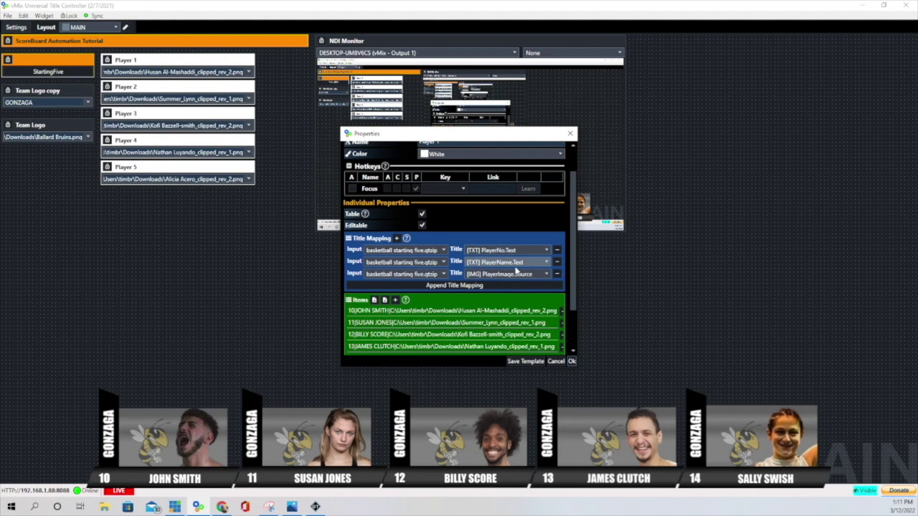
{"action": "left_click", "coordinate": [572, 361]}
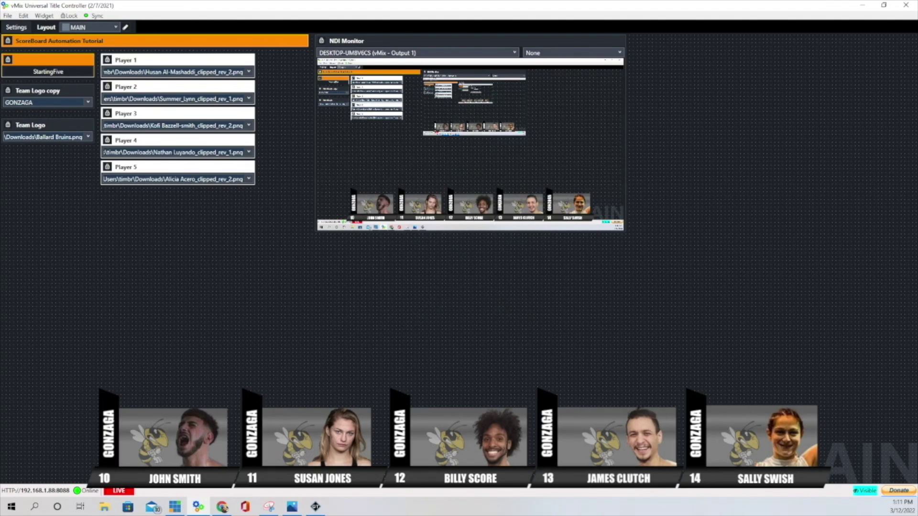
Toggle the StartingFive title's display on the live output
{"action": "left_click", "coordinate": [42, 78]}
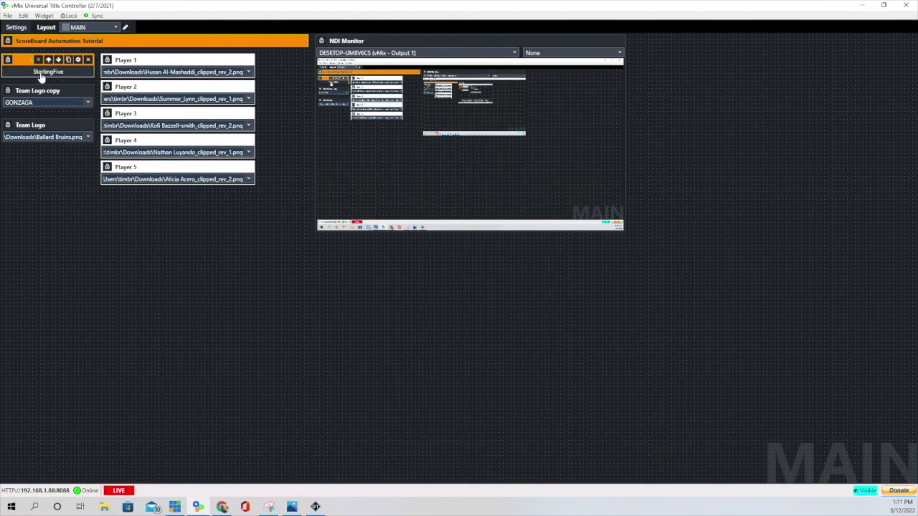
{"action": "left_click", "coordinate": [42, 78]}
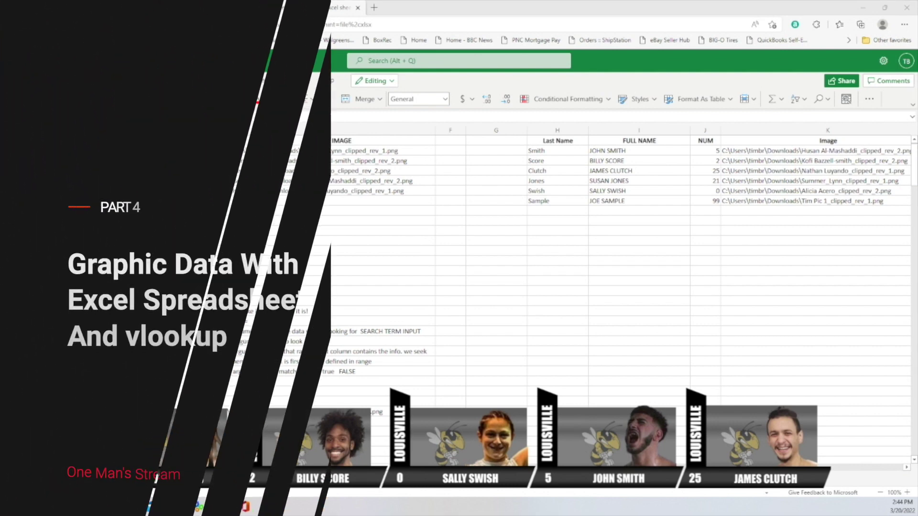
In the ep13 Excel sheet, examine the roster's Last Name, FULL NAME, NUM and Image columns, the vlookup notes and the example row
{"action": "scroll", "coordinate": [345, 326], "scroll_direction": "down", "scroll_amount": 2}
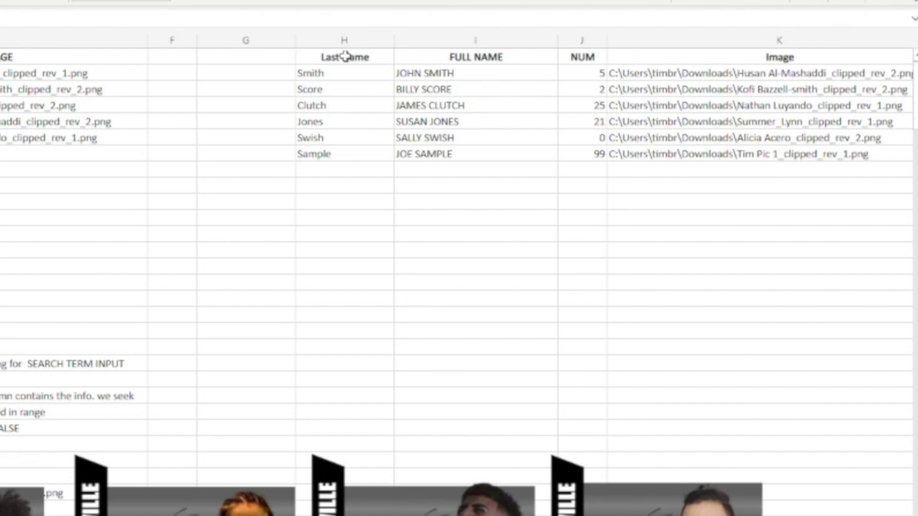
{"action": "left_click", "coordinate": [345, 41]}
{"action": "left_click", "coordinate": [473, 43]}
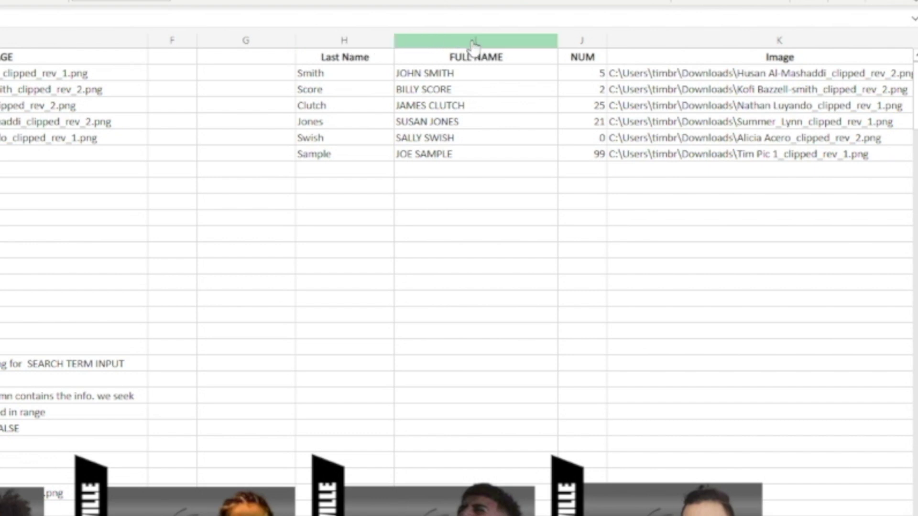
{"action": "left_click", "coordinate": [582, 41]}
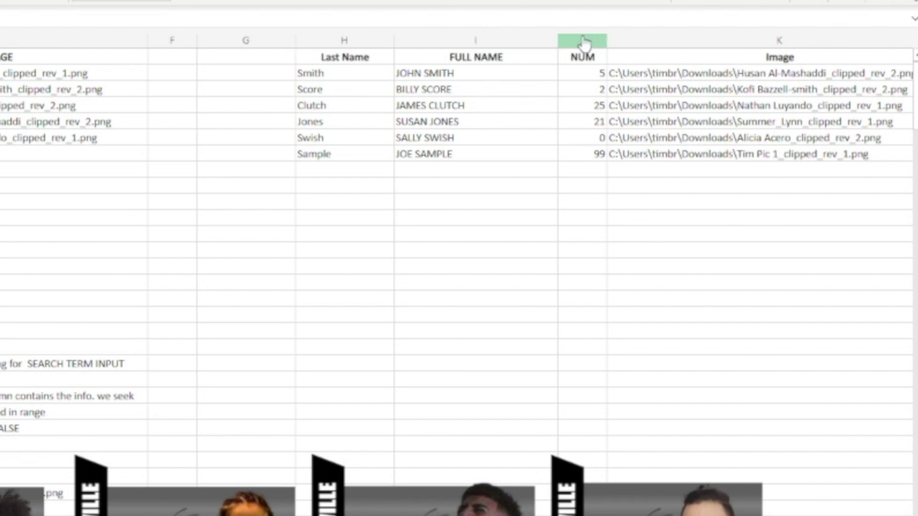
{"action": "left_click", "coordinate": [611, 42]}
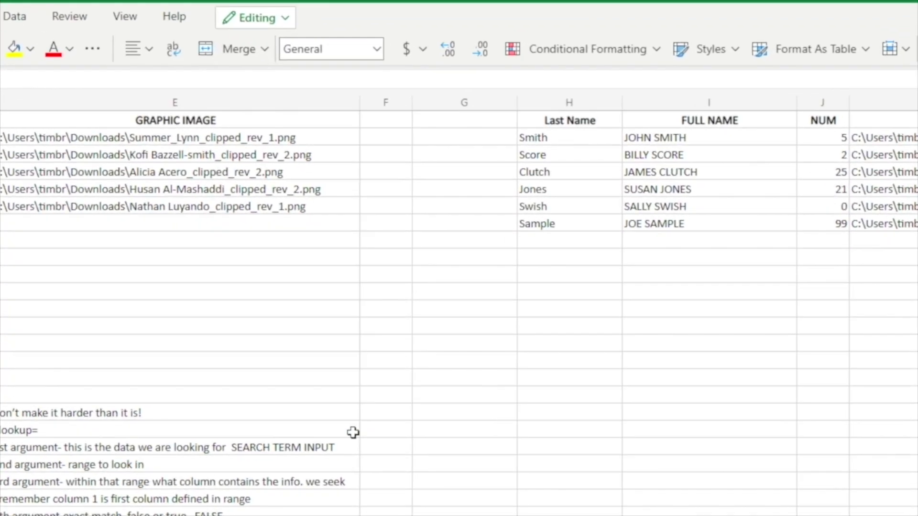
{"action": "left_click", "coordinate": [545, 188]}
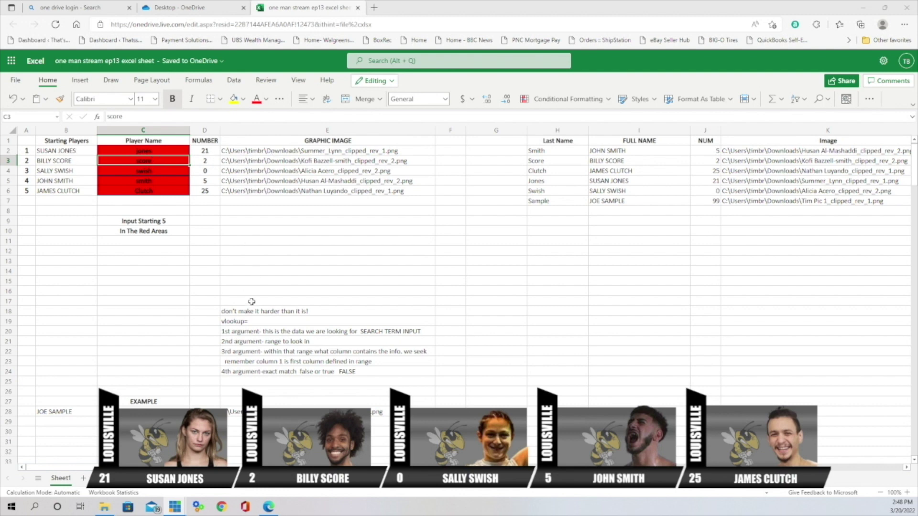
{"action": "scroll", "coordinate": [379, 272], "scroll_direction": "down", "scroll_amount": 7}
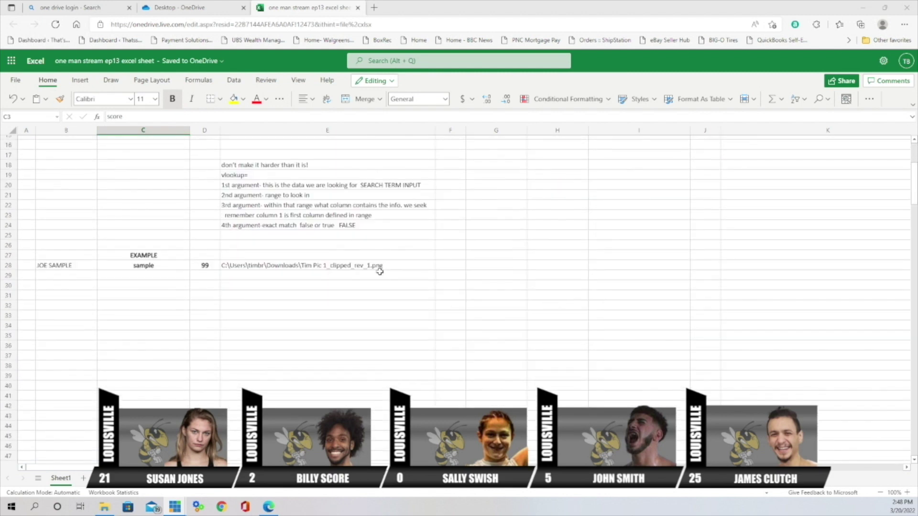
{"action": "scroll", "coordinate": [381, 273], "scroll_direction": "up", "scroll_amount": 2}
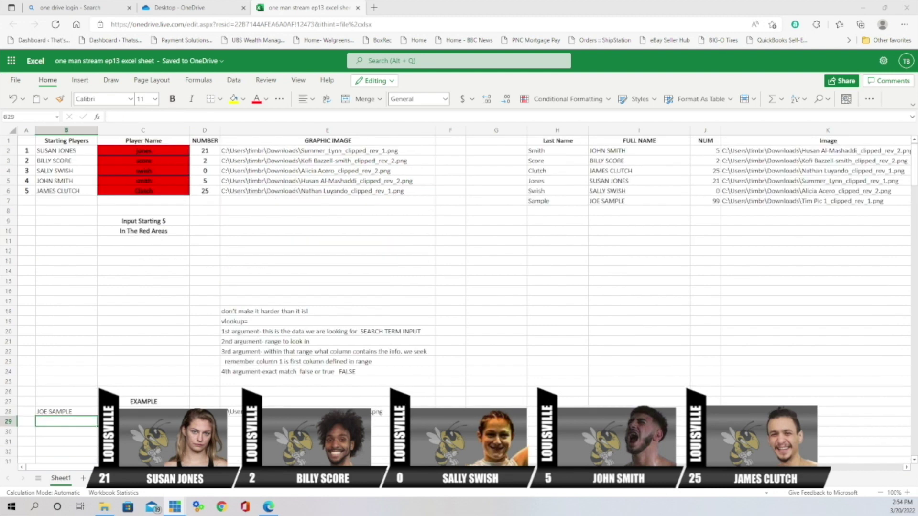
Clear cell C29 and begin a VLOOKUP formula in B29, below the example row, with C29 as the lookup value
{"action": "key", "text": "BackSpace"}
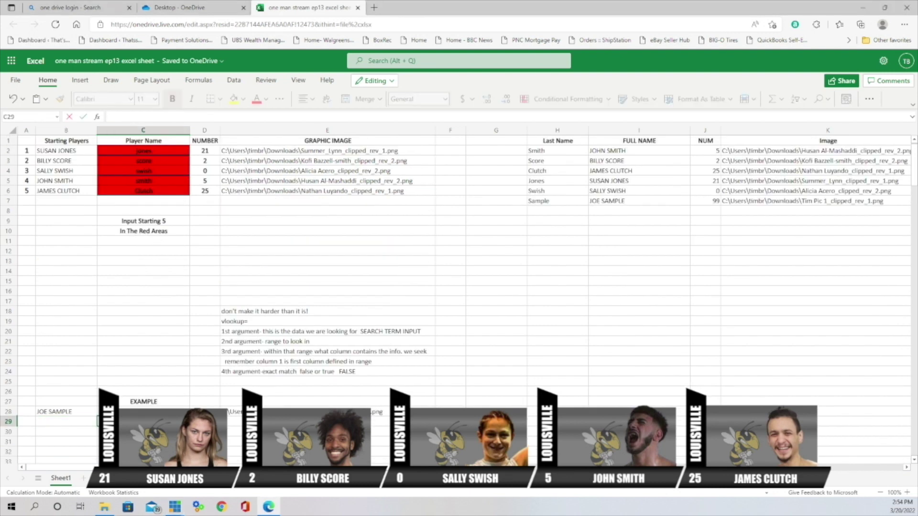
{"action": "scroll", "coordinate": [333, 337], "scroll_direction": "down", "scroll_amount": 5}
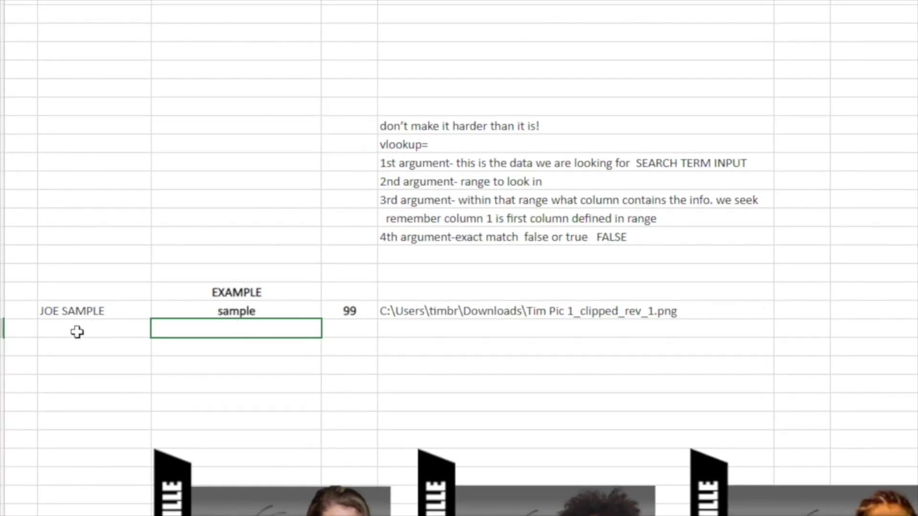
{"action": "left_click", "coordinate": [78, 331]}
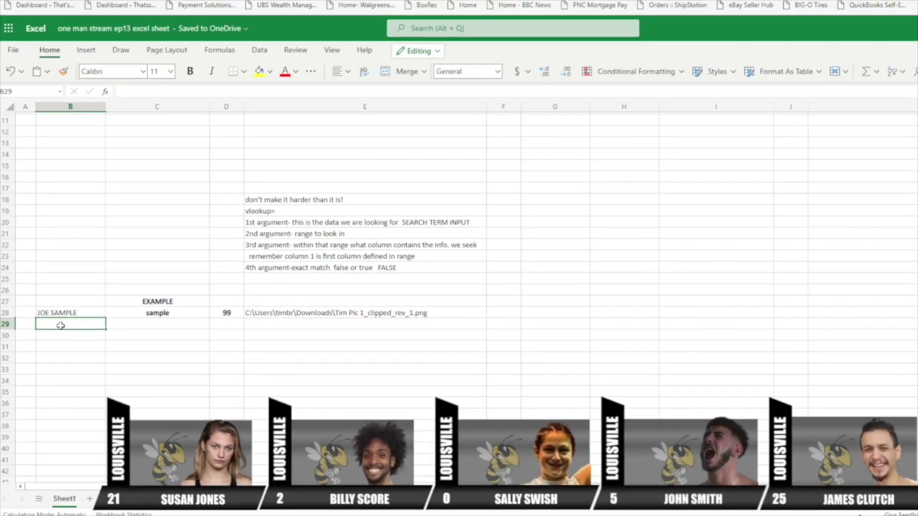
{"action": "type", "text": "="}
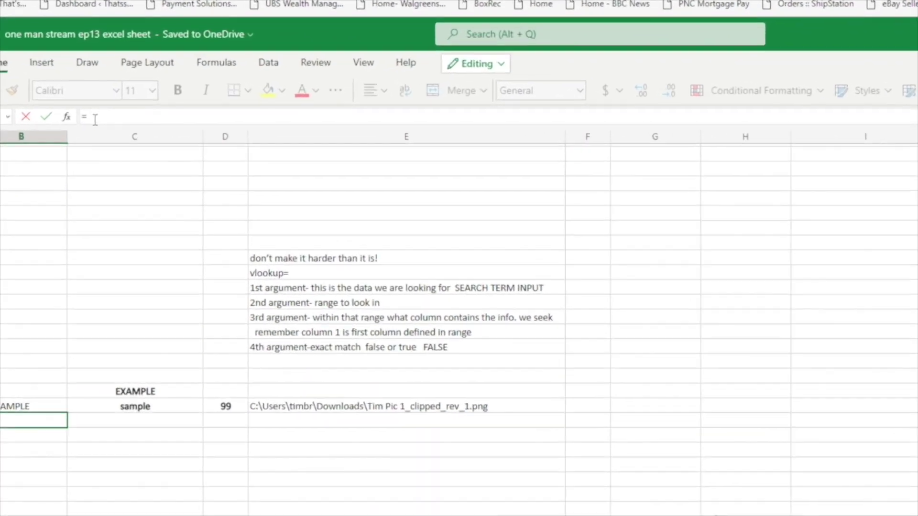
{"action": "type", "text": "vlo"}
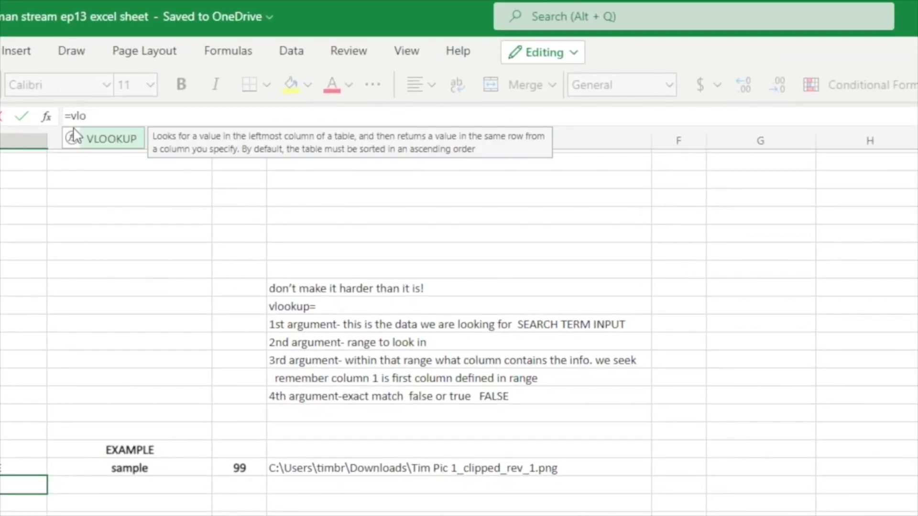
{"action": "type", "text": "okup("}
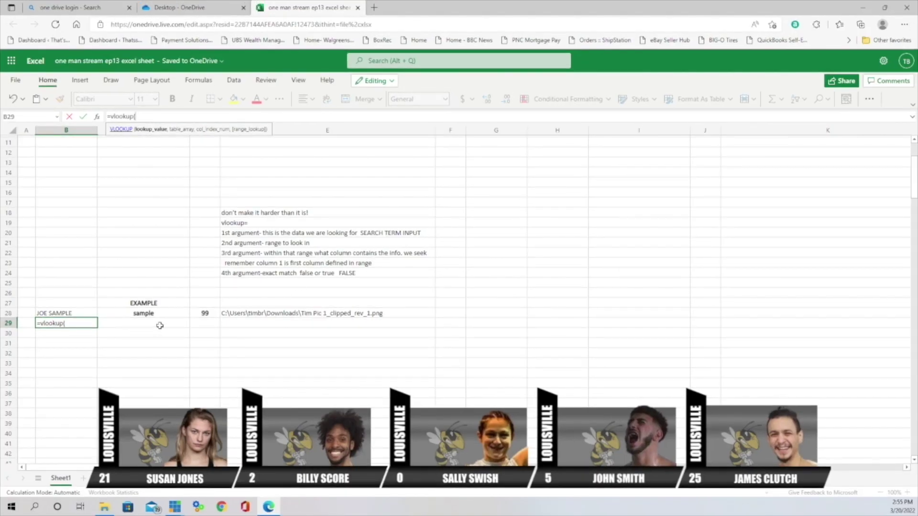
{"action": "left_click", "coordinate": [144, 324]}
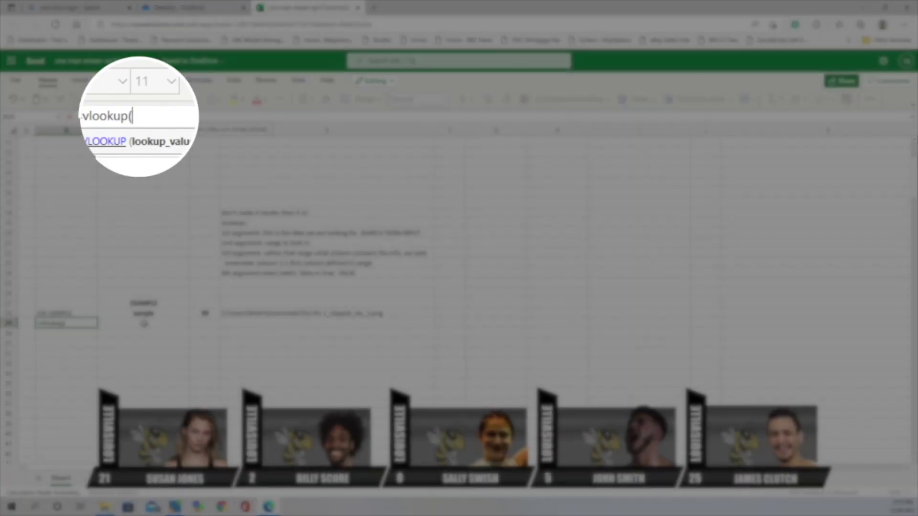
{"action": "left_click", "coordinate": [144, 324]}
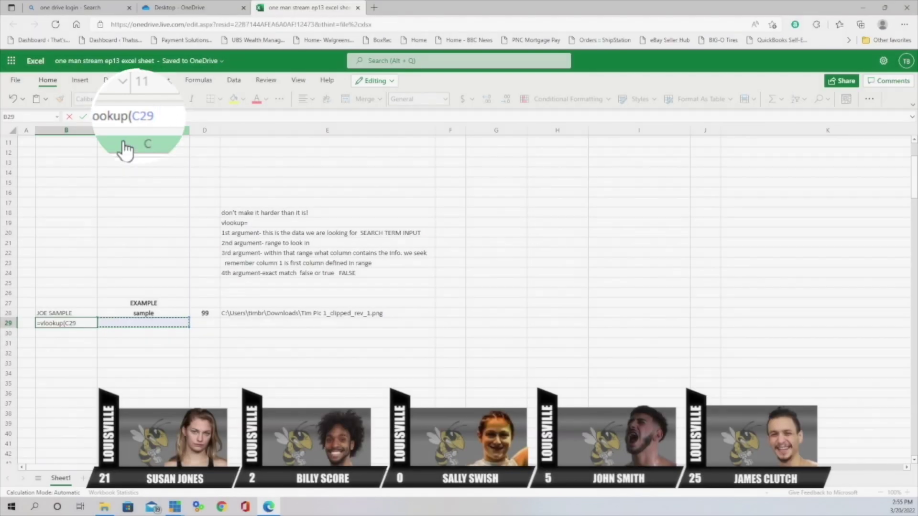
{"action": "type", "text": ","}
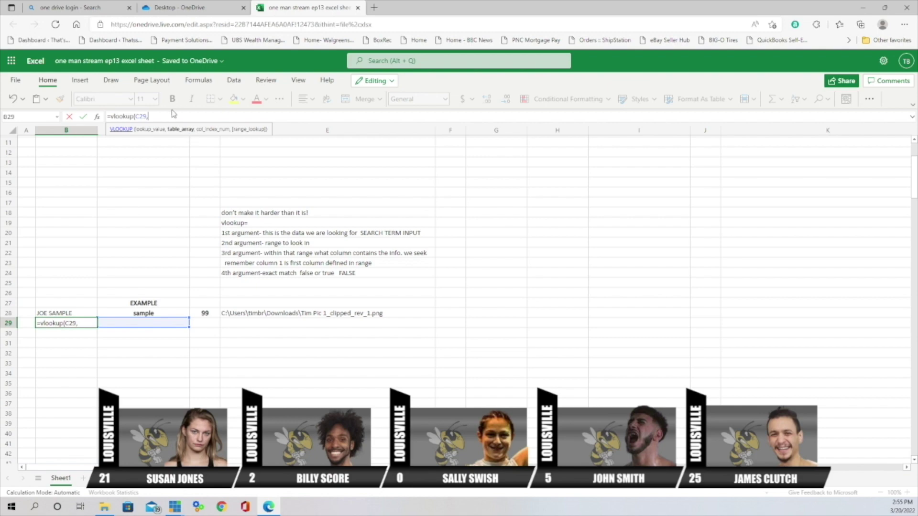
Complete the B29 VLOOKUP formula with range H2:K10, column index 2 and exact match False
{"action": "type", "text": "H2:"}
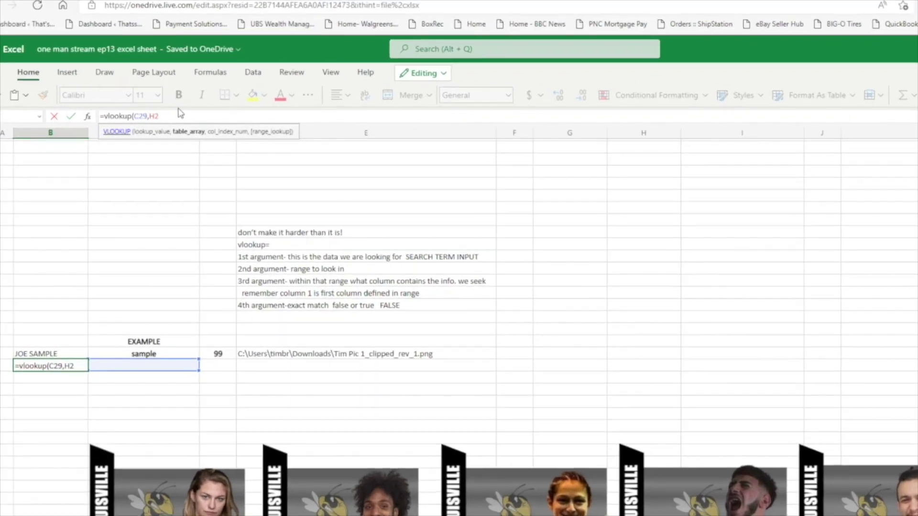
{"action": "type", "text": "k10"}
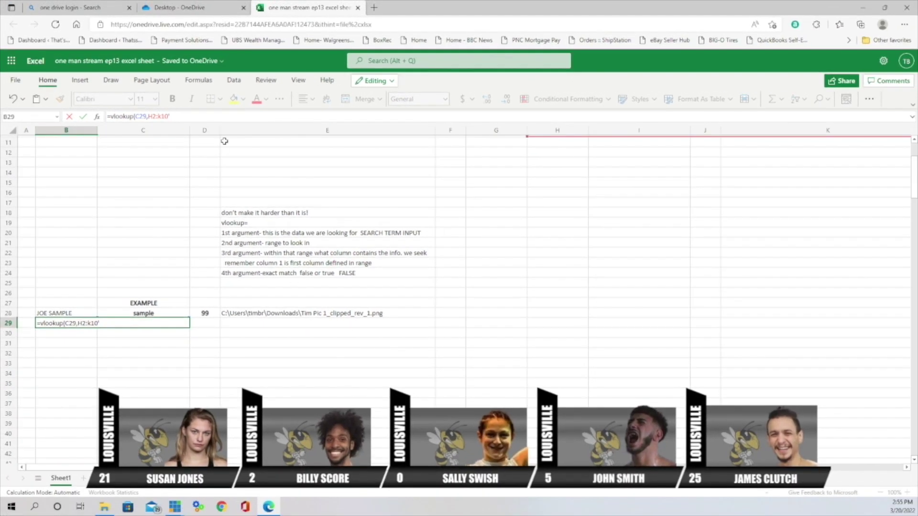
{"action": "type", "text": ","}
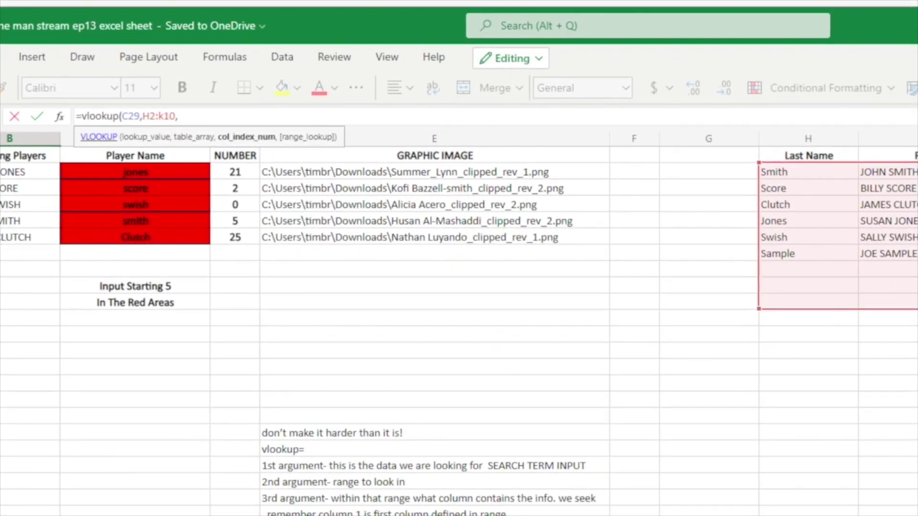
{"action": "type", "text": "2,"}
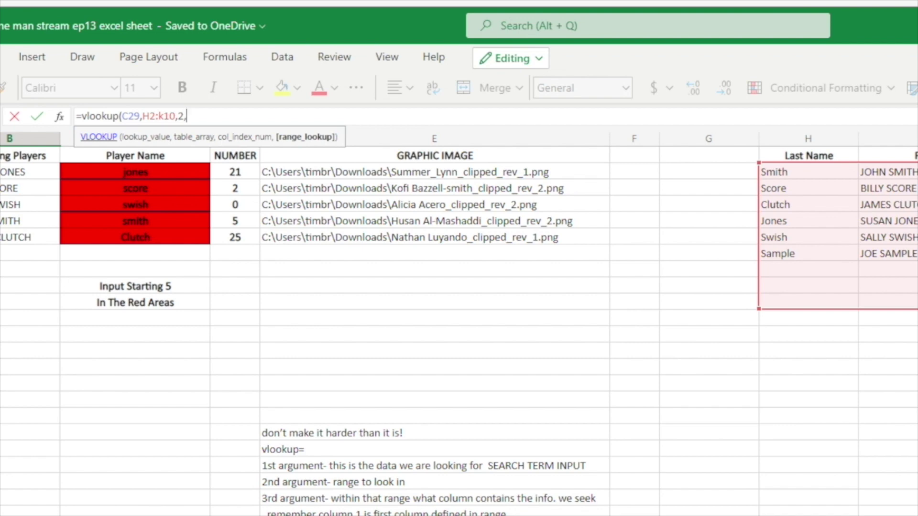
{"action": "type", "text": "False)"}
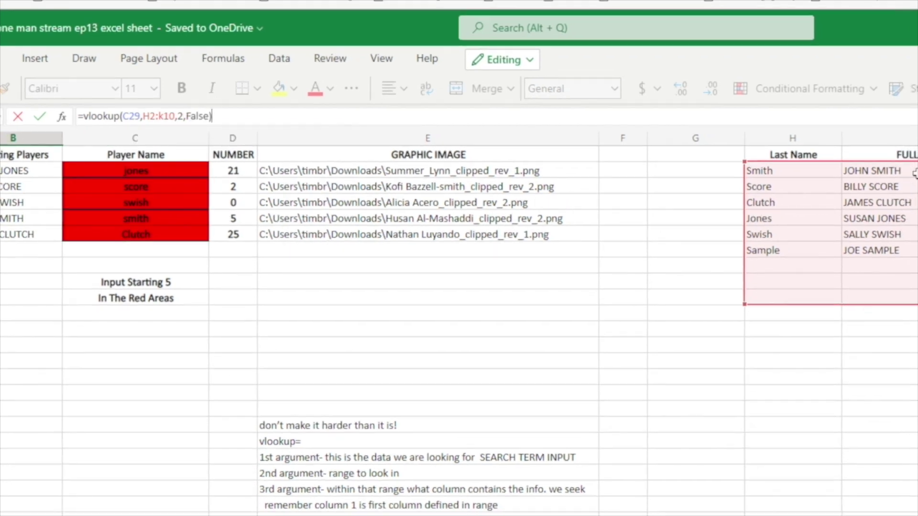
{"action": "key", "text": "Return"}
Enter Sample in C29 as the search term for the new lookup formula
{"action": "scroll", "coordinate": [301, 365], "scroll_direction": "down", "scroll_amount": 3}
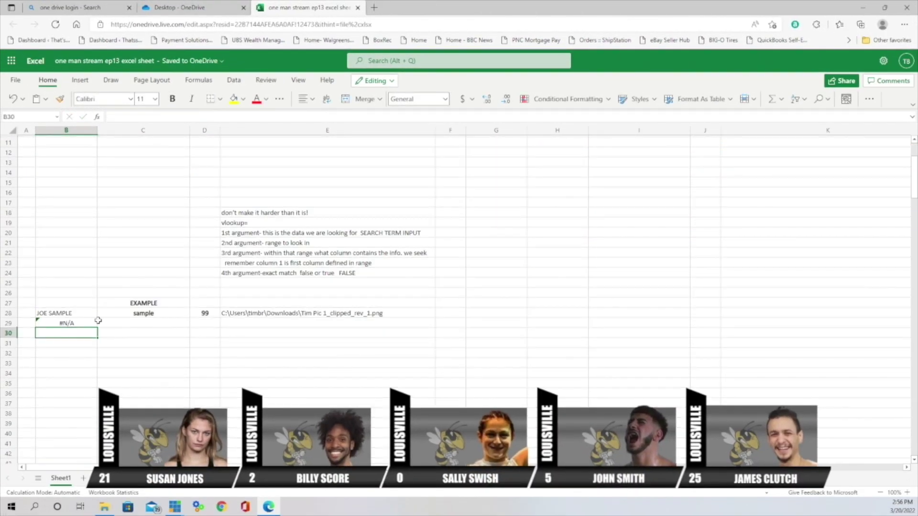
{"action": "left_click", "coordinate": [143, 324]}
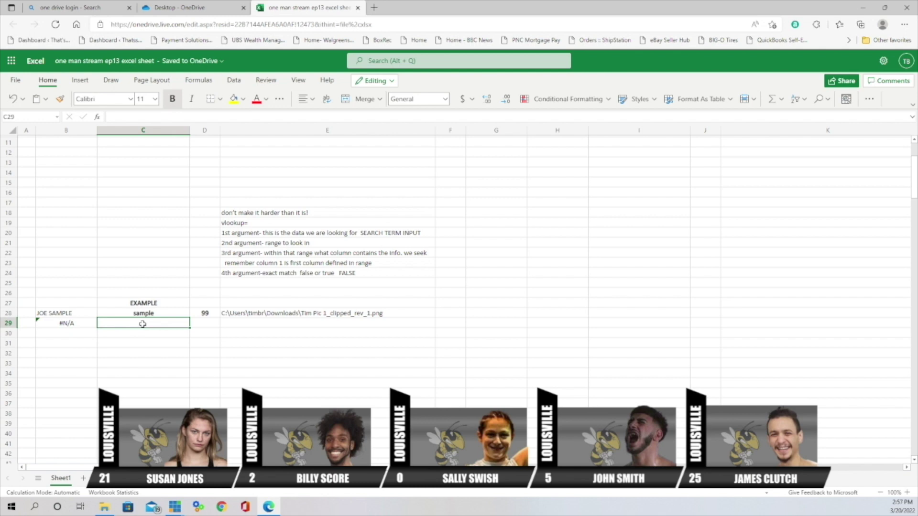
{"action": "scroll", "coordinate": [143, 324], "scroll_direction": "up", "scroll_amount": 3}
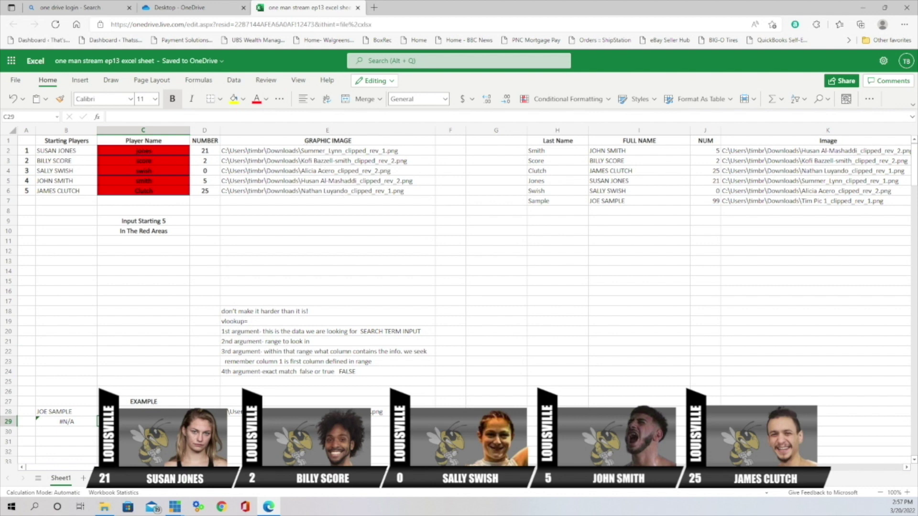
{"action": "type", "text": "Sample"}
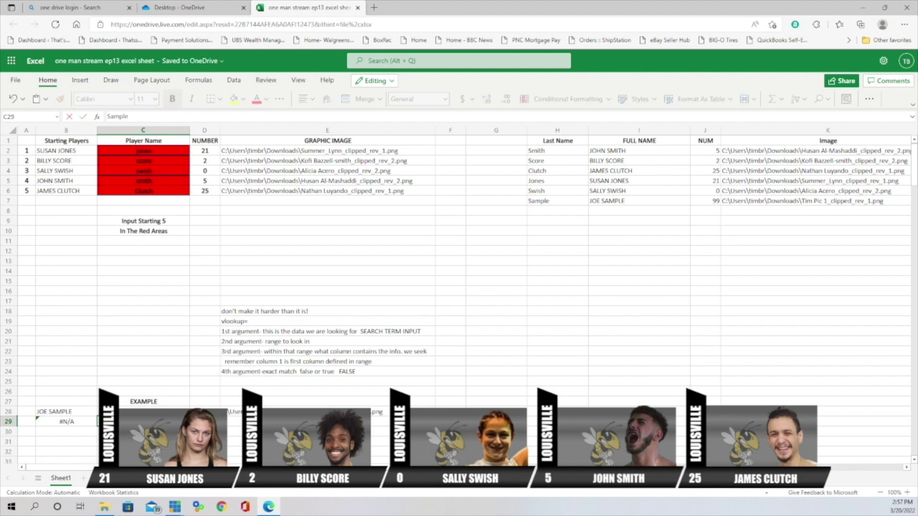
{"action": "key", "text": "Return"}
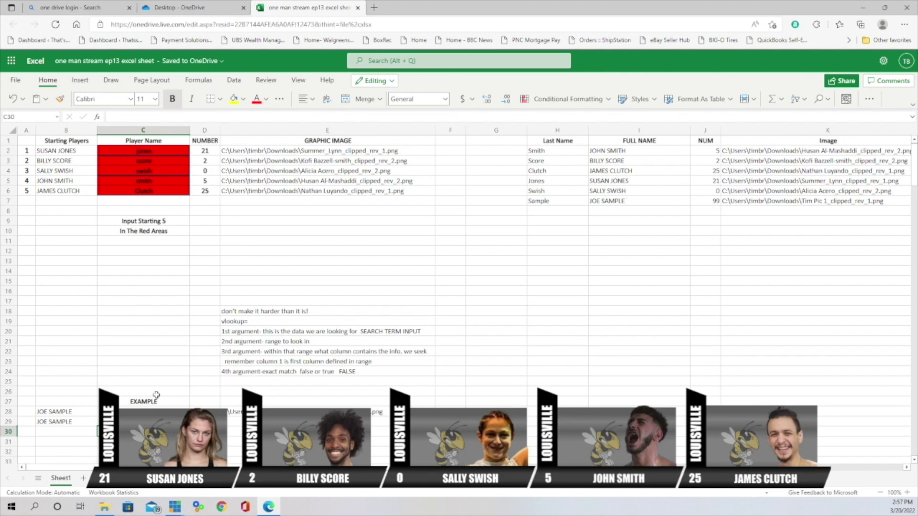
Begin a VLOOKUP formula in D29, under the example row's number, with C29 as the lookup value
{"action": "left_click", "coordinate": [46, 421]}
{"action": "key", "text": "Up"}
{"action": "key", "text": "Right"}
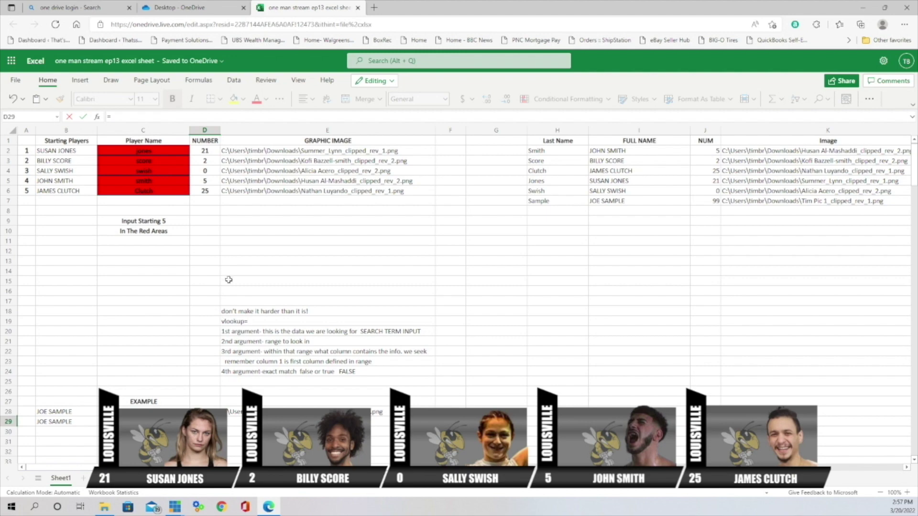
{"action": "type", "text": "="}
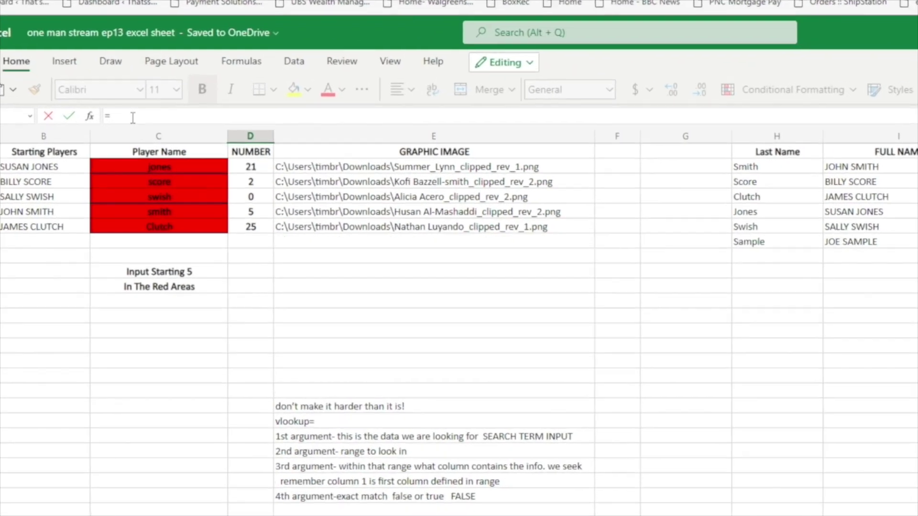
{"action": "type", "text": "vloo"}
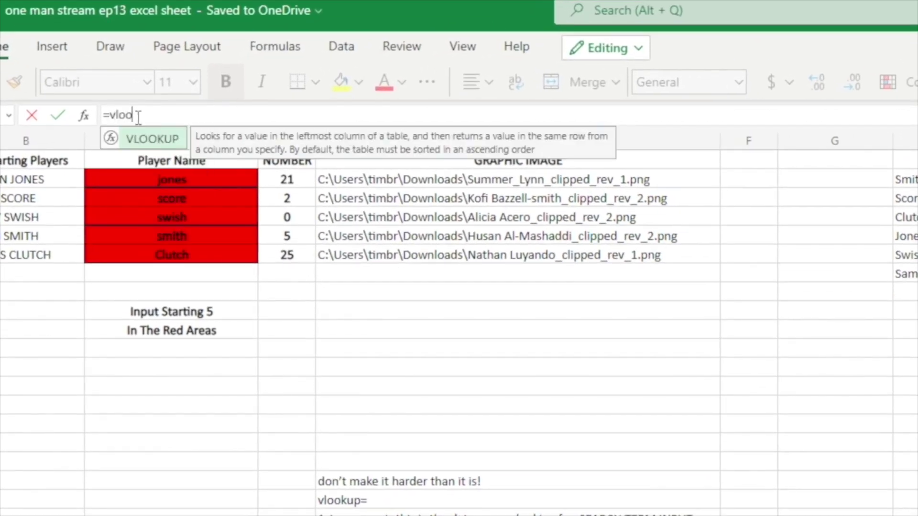
{"action": "type", "text": "kup("}
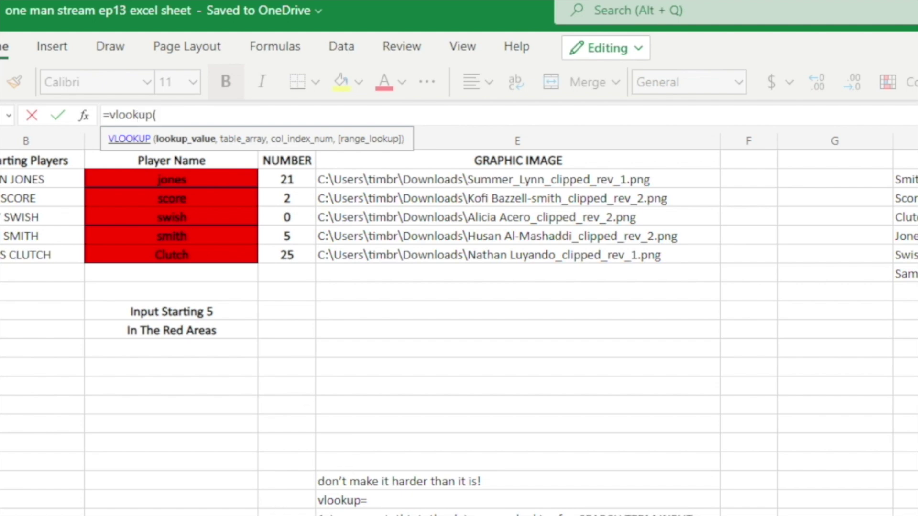
{"action": "type", "text": "C29"}
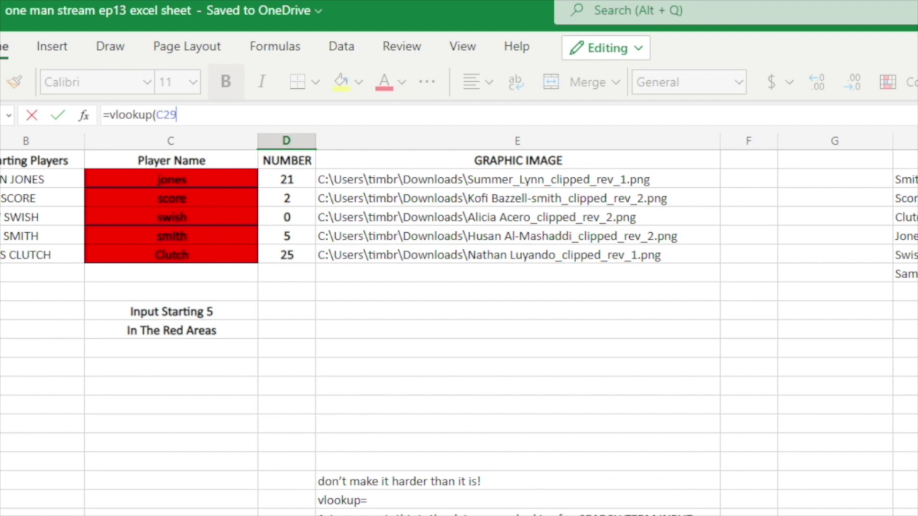
{"action": "type", "text": ","}
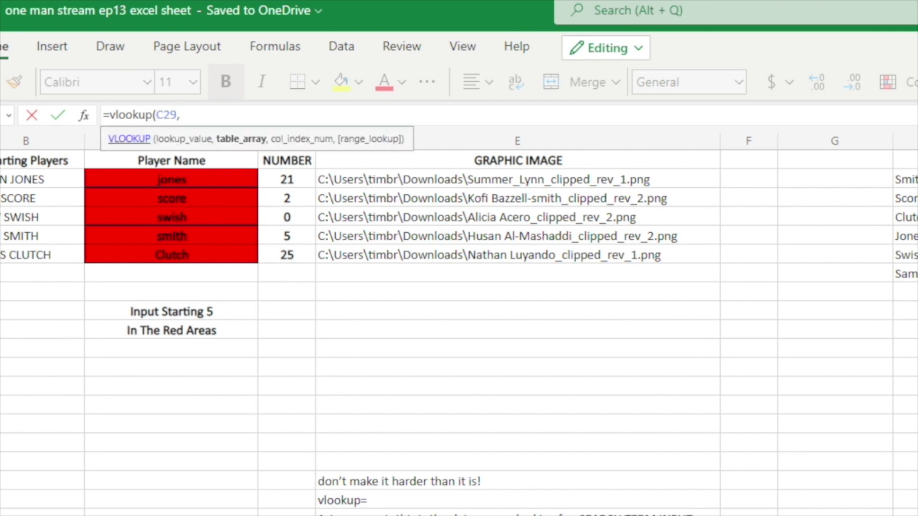
Complete the D29 VLOOKUP formula with range H2:K10, column index 3 and exact match False
{"action": "type", "text": "H2"}
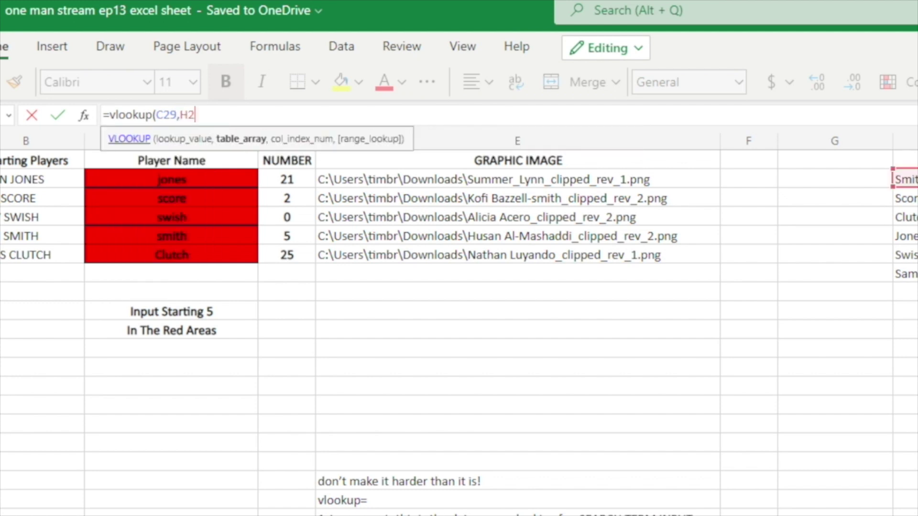
{"action": "type", "text": ":k10"}
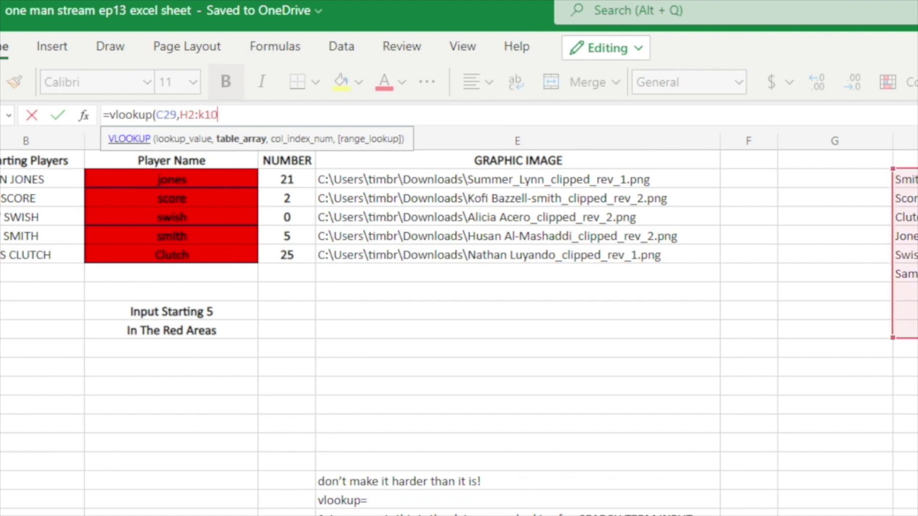
{"action": "type", "text": ","}
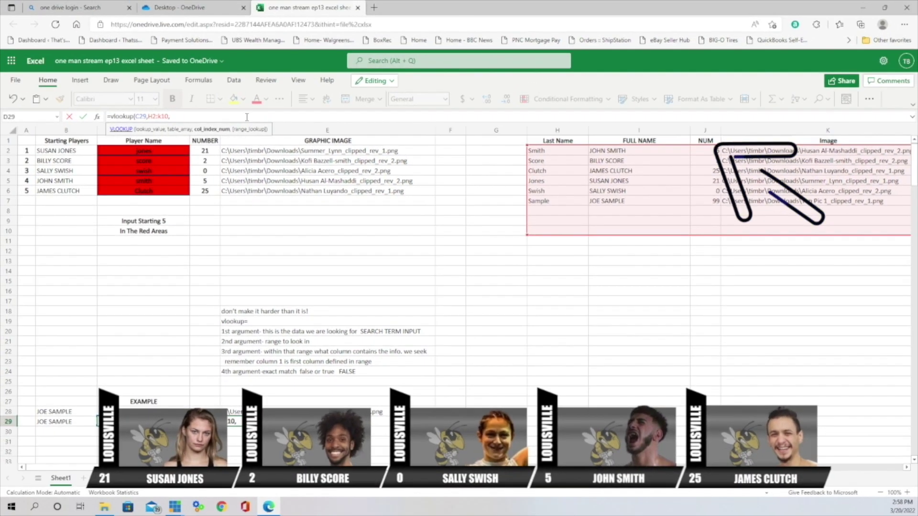
{"action": "type", "text": "3,"}
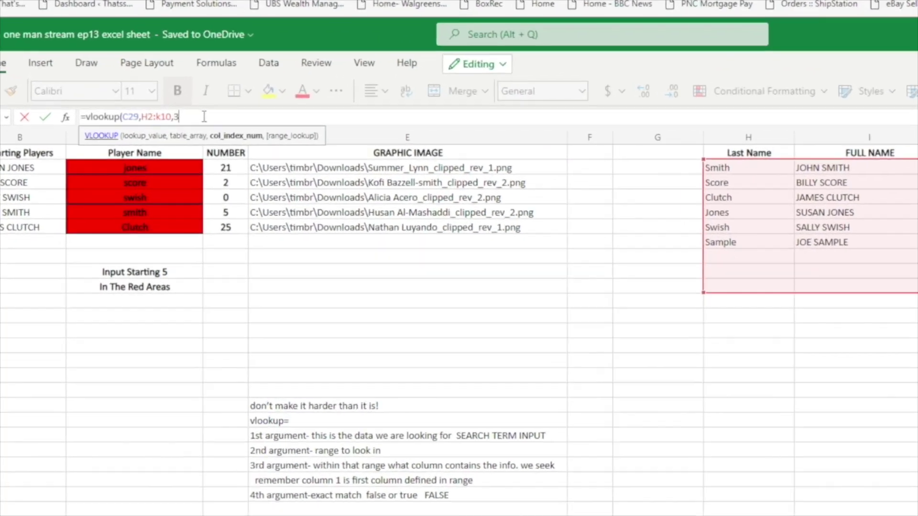
{"action": "type", "text": "False"}
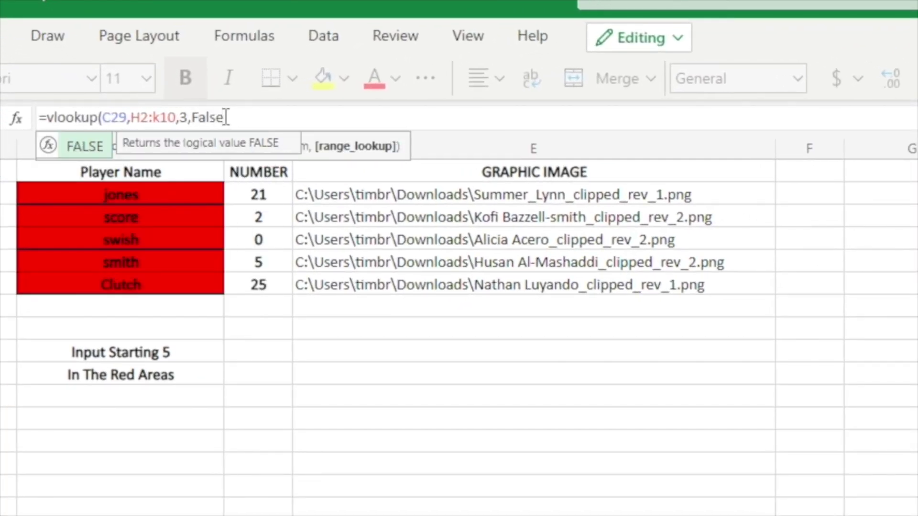
{"action": "type", "text": ")"}
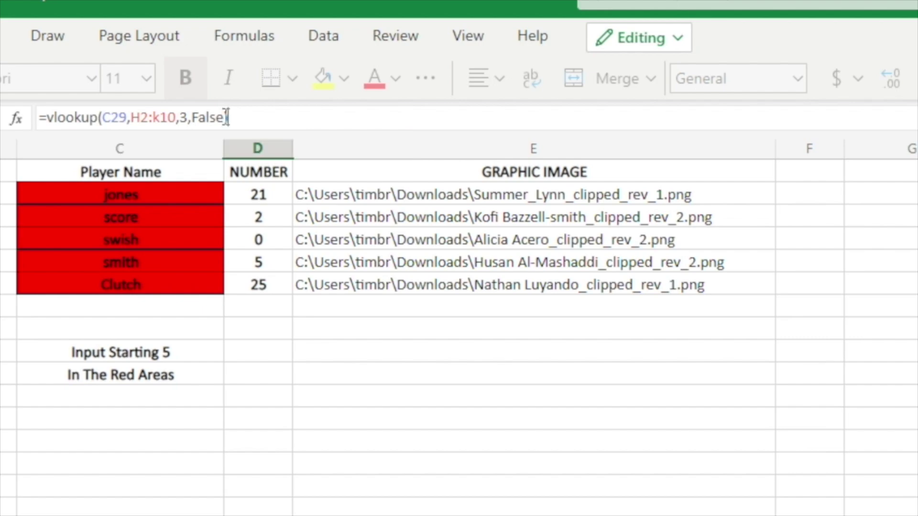
{"action": "key", "text": "Return"}
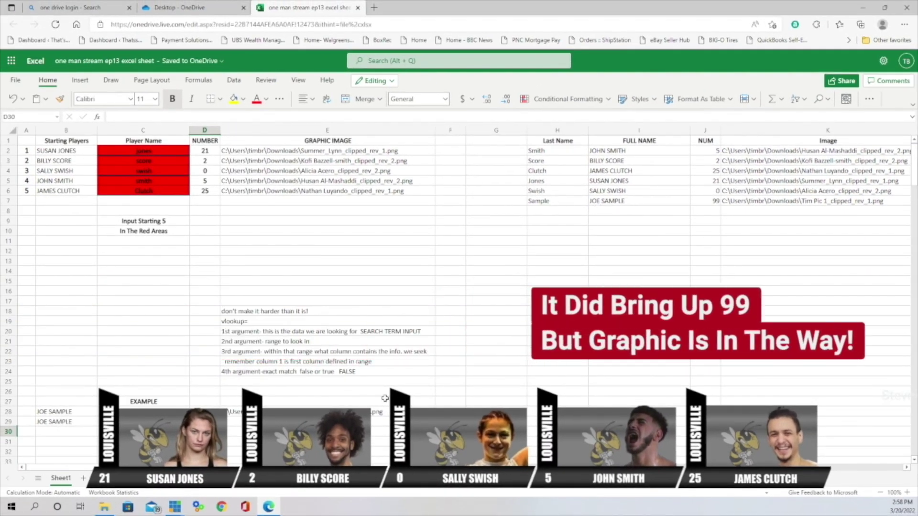
In E29, enter a VLOOKUP formula with lookup value C29, range H2:K10, column index 4 and exact match False
{"action": "left_click", "coordinate": [239, 423]}
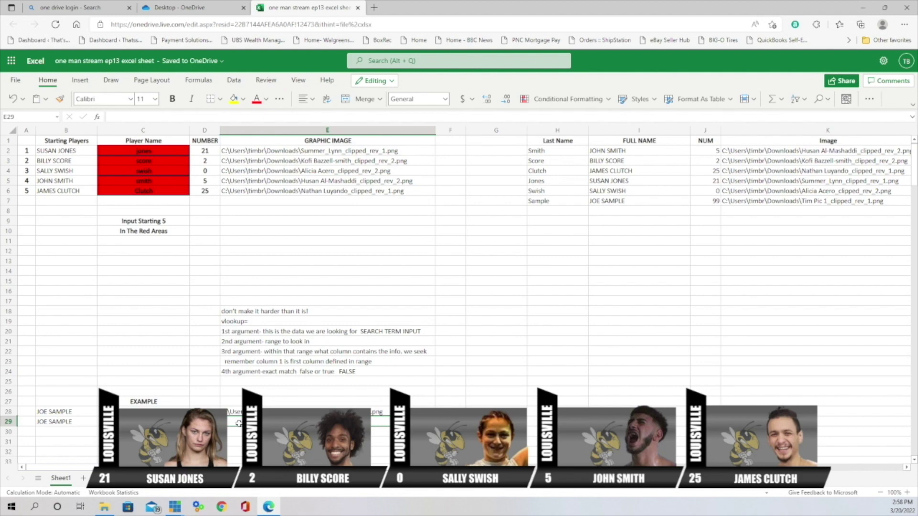
{"action": "type", "text": "="}
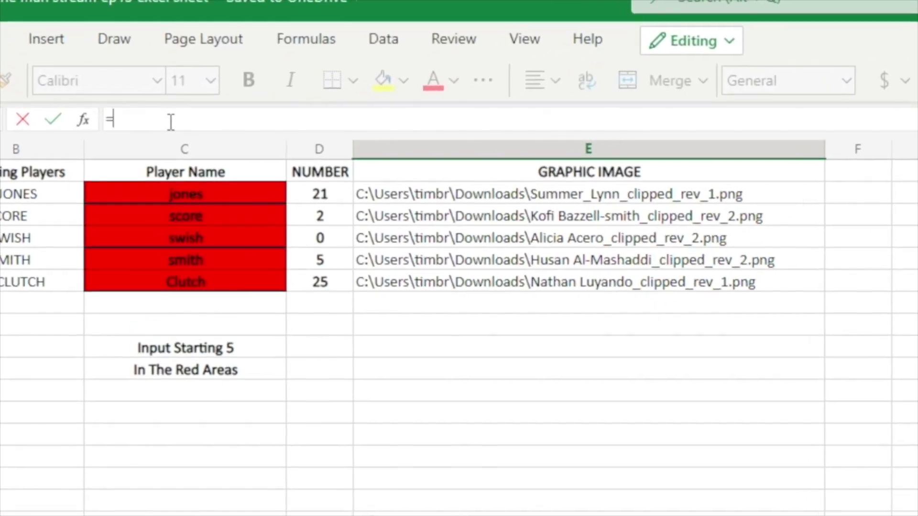
{"action": "type", "text": "vl"}
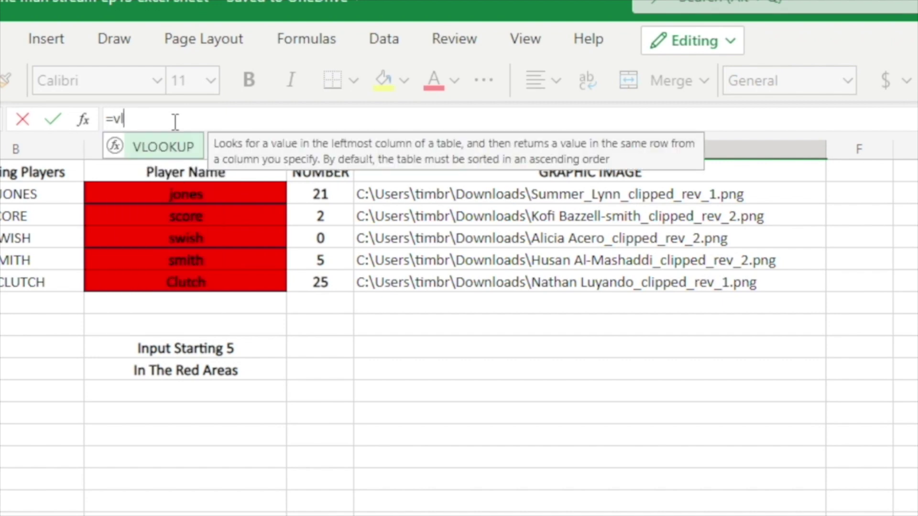
{"action": "type", "text": "ookup("}
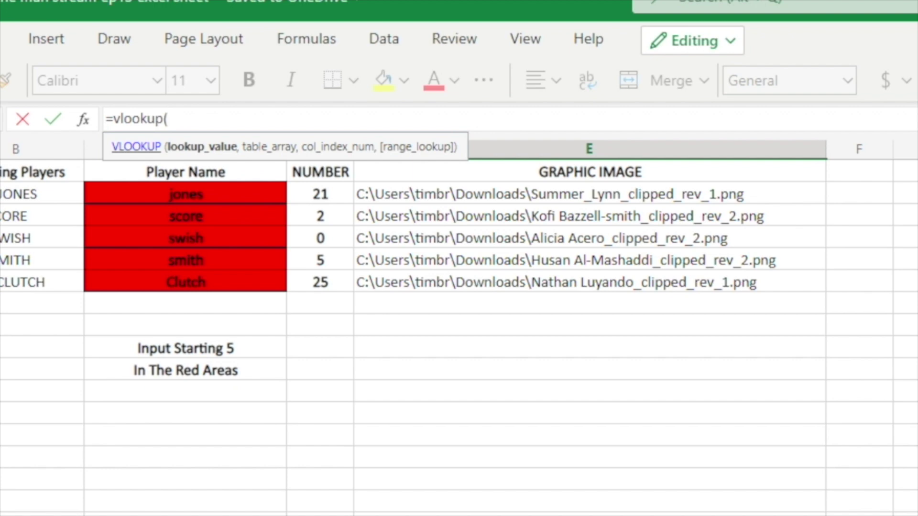
{"action": "type", "text": "C29"}
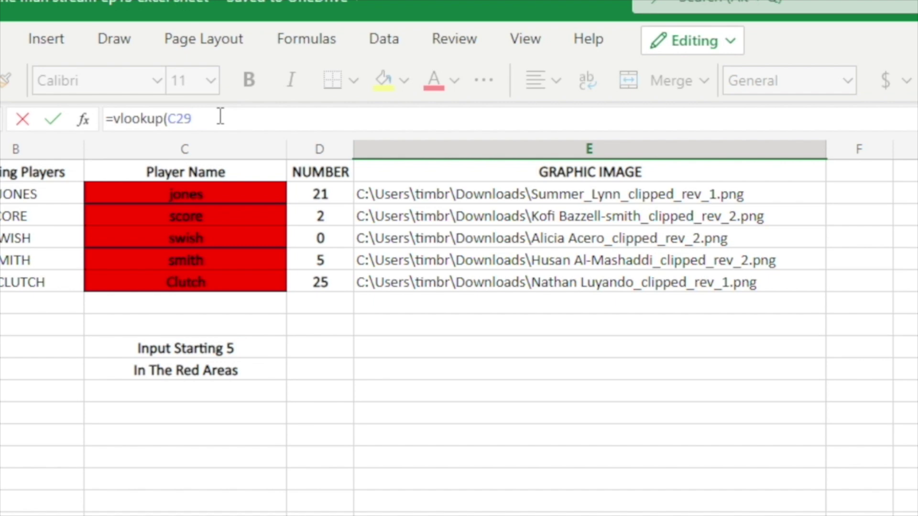
{"action": "type", "text": ","}
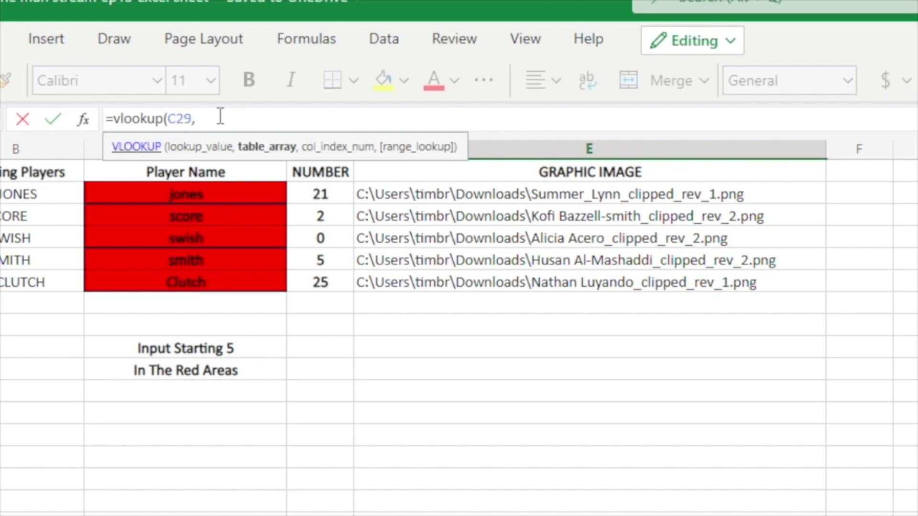
{"action": "type", "text": "h2:k10,"}
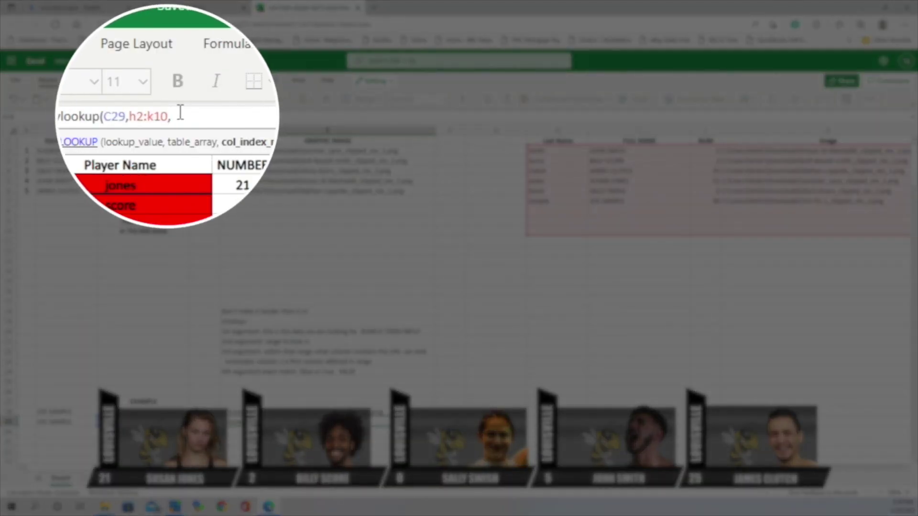
{"action": "type", "text": "4,False"}
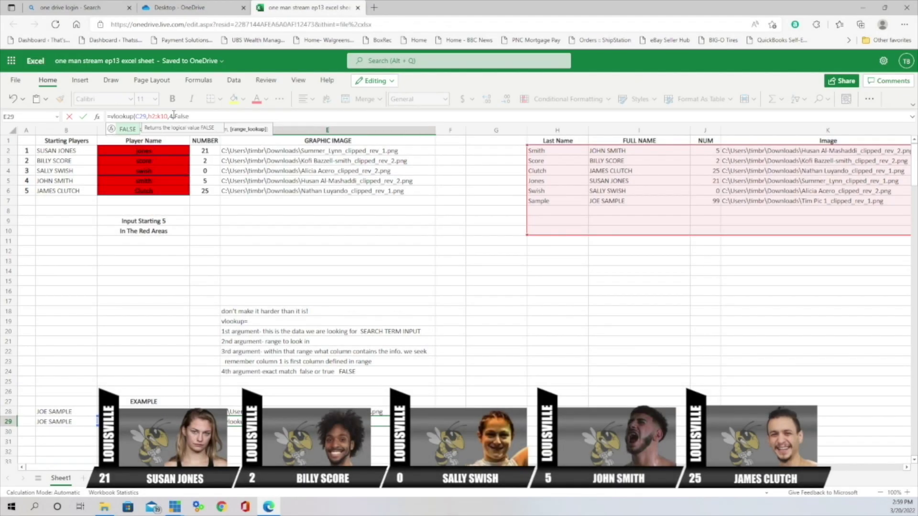
{"action": "type", "text": ")"}
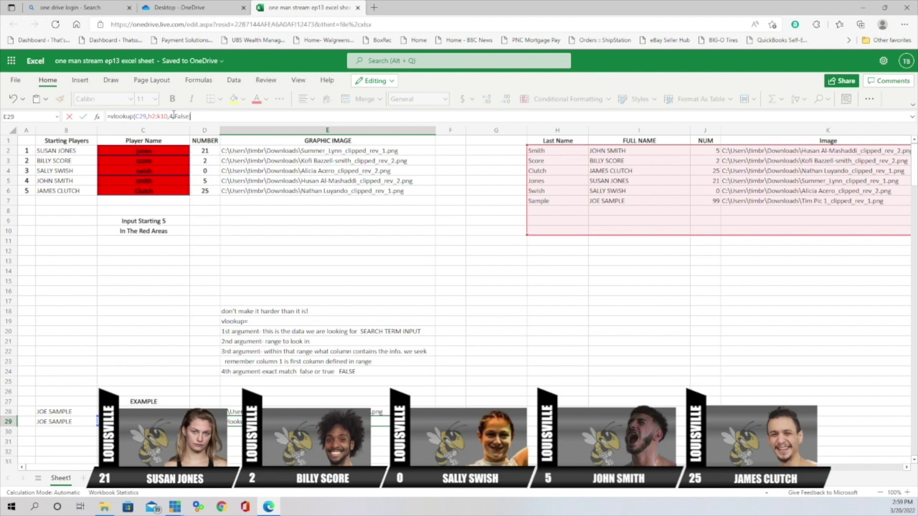
{"action": "key", "text": "Return"}
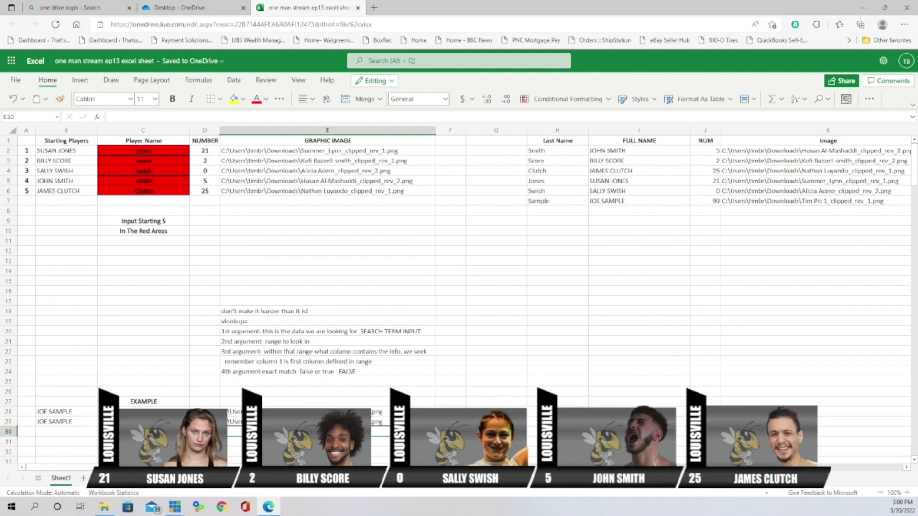
Inspect the first starting player's lookup formula in B2 and its search term in C2
{"action": "left_click", "coordinate": [81, 152]}
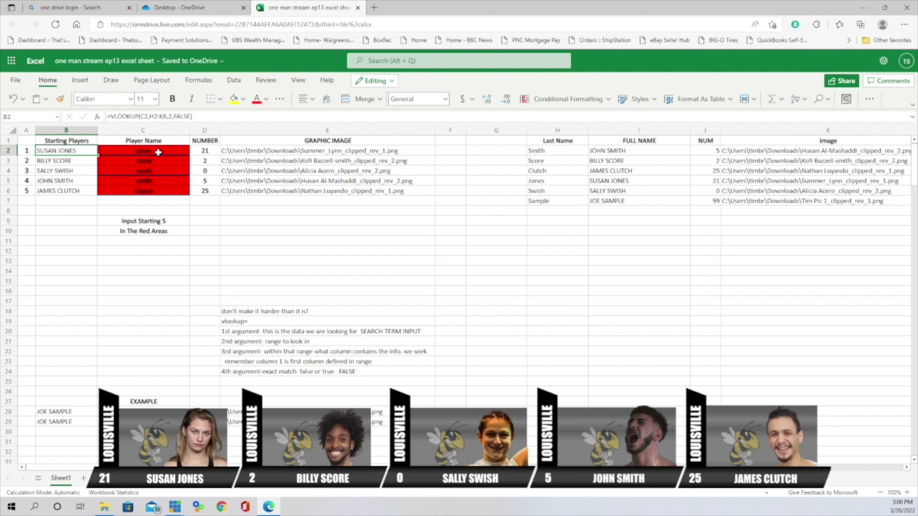
{"action": "left_click", "coordinate": [159, 153]}
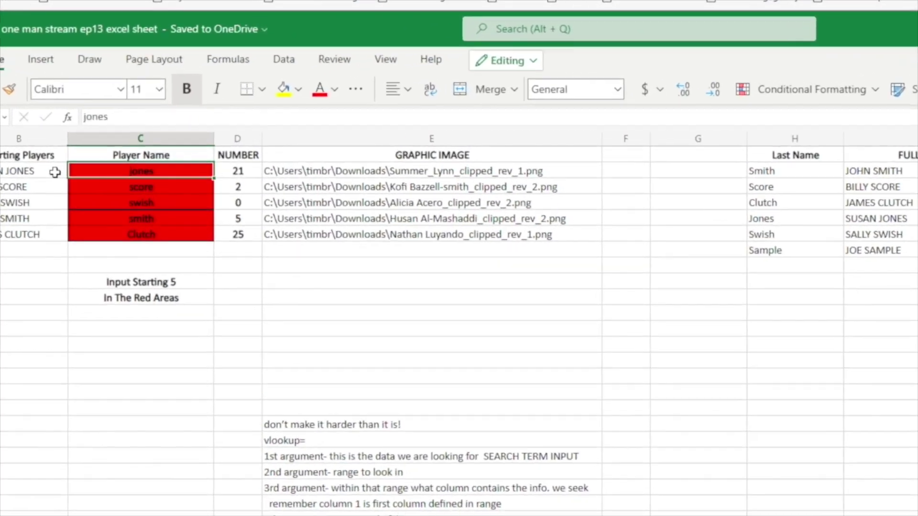
{"action": "key", "text": "Left"}
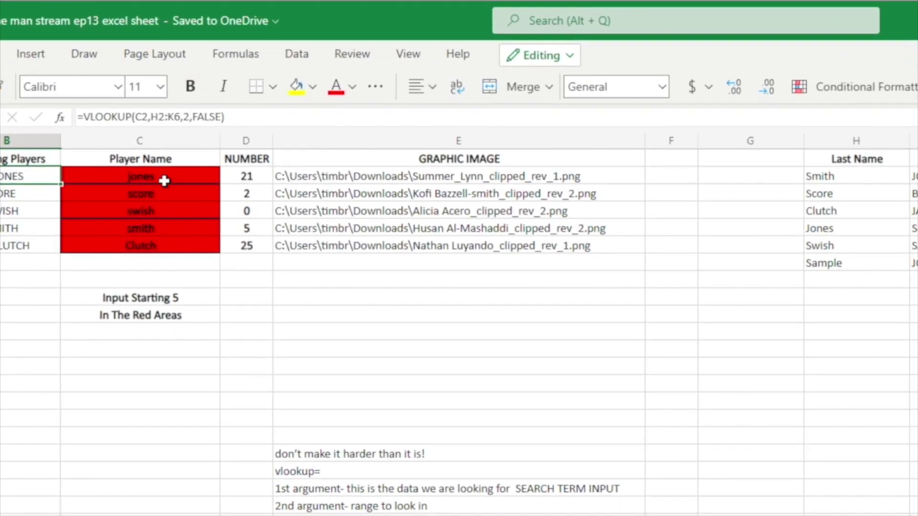
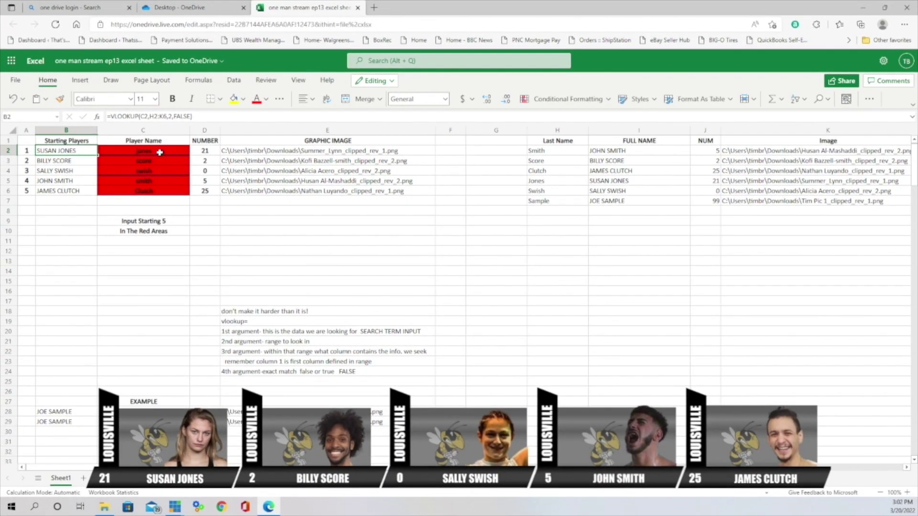
Fill the starting-five lookup cells C2:C6 with the last names of players number 2, 0, 5, 25 and 21, in that order
{"action": "left_click", "coordinate": [160, 152]}
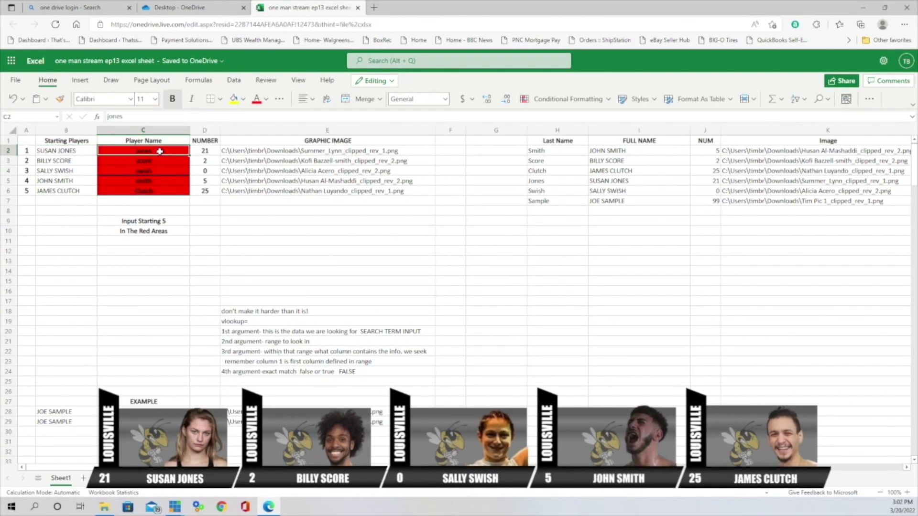
{"action": "type", "text": "score"}
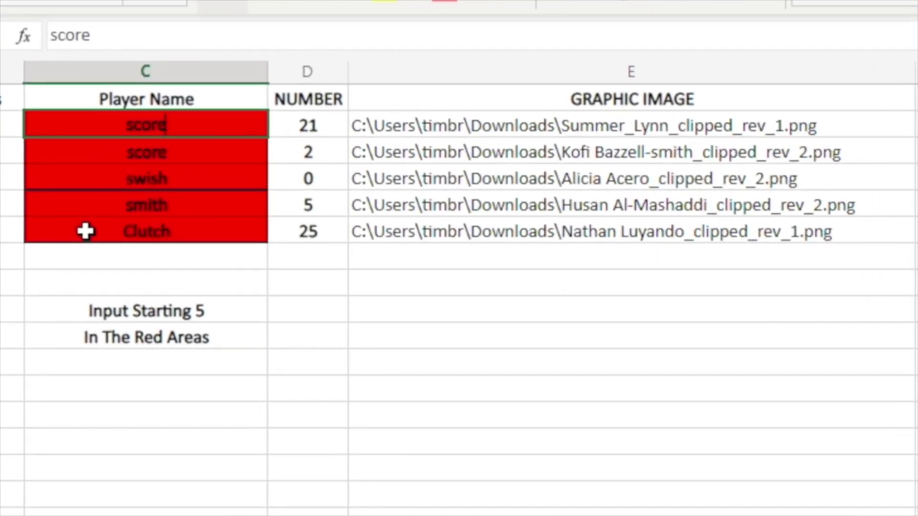
{"action": "key", "text": "Return"}
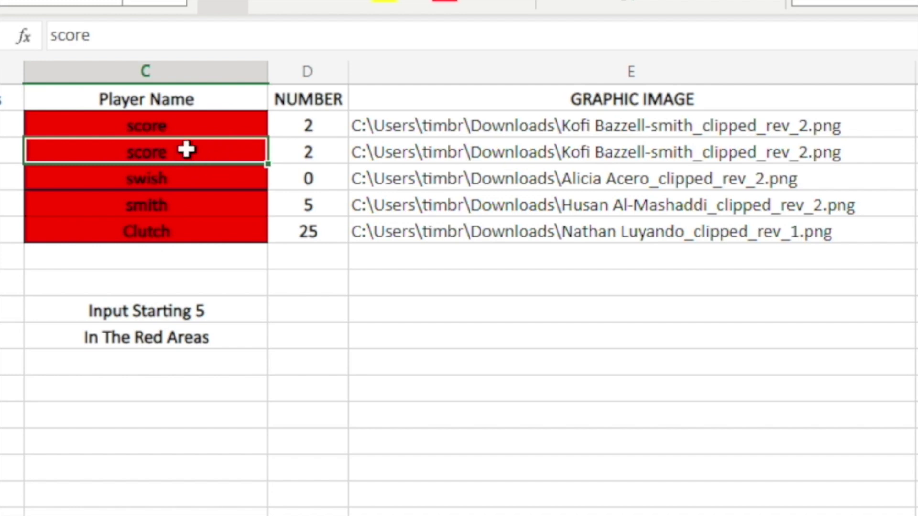
{"action": "type", "text": "swish"}
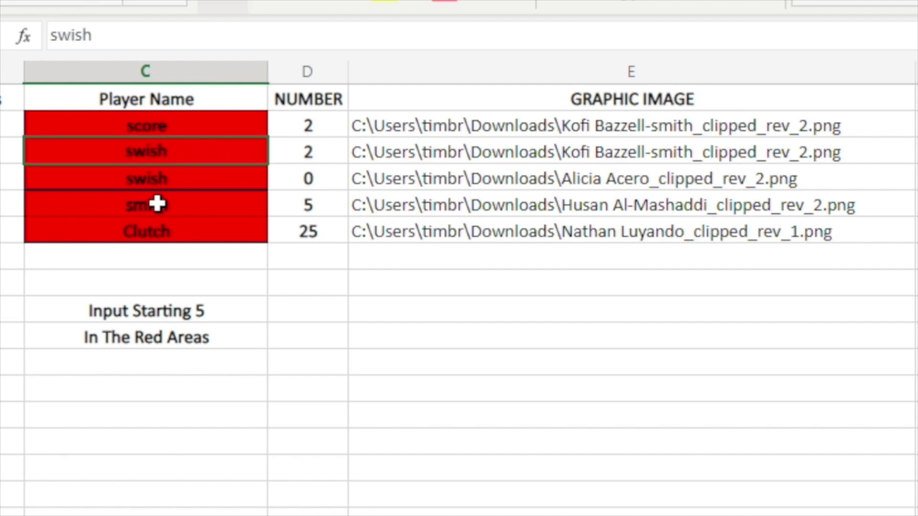
{"action": "key", "text": "Return"}
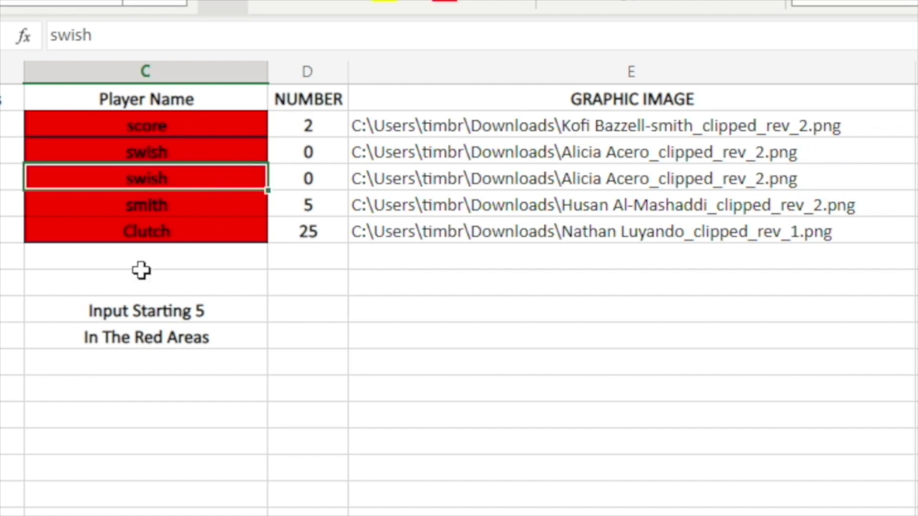
{"action": "type", "text": "smit"}
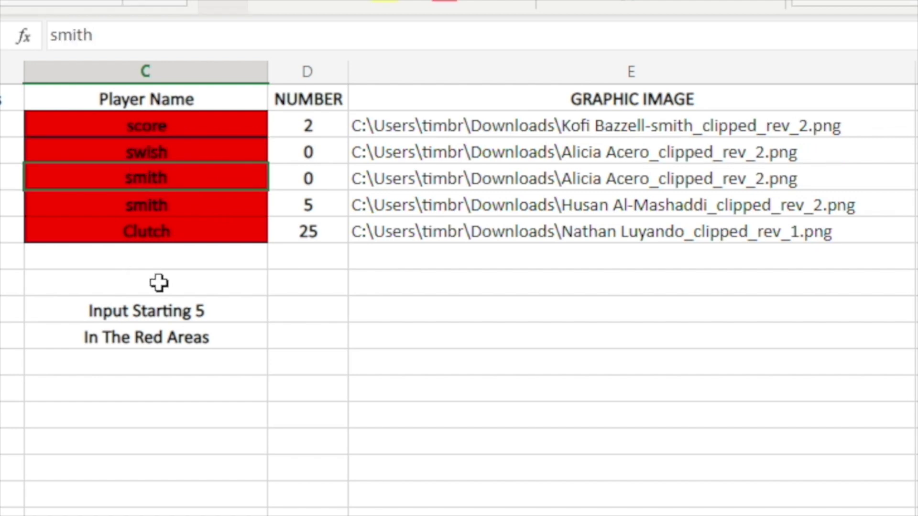
{"action": "left_click", "coordinate": [175, 206]}
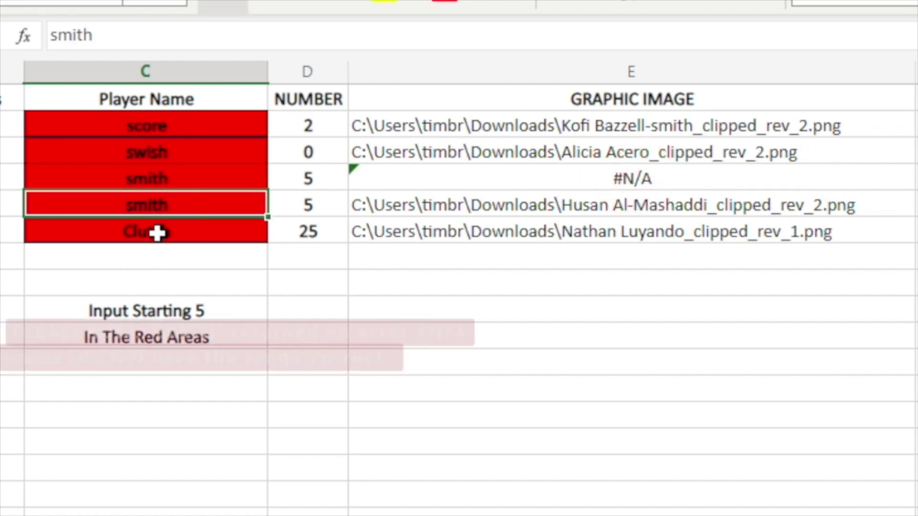
{"action": "type", "text": "clutch"}
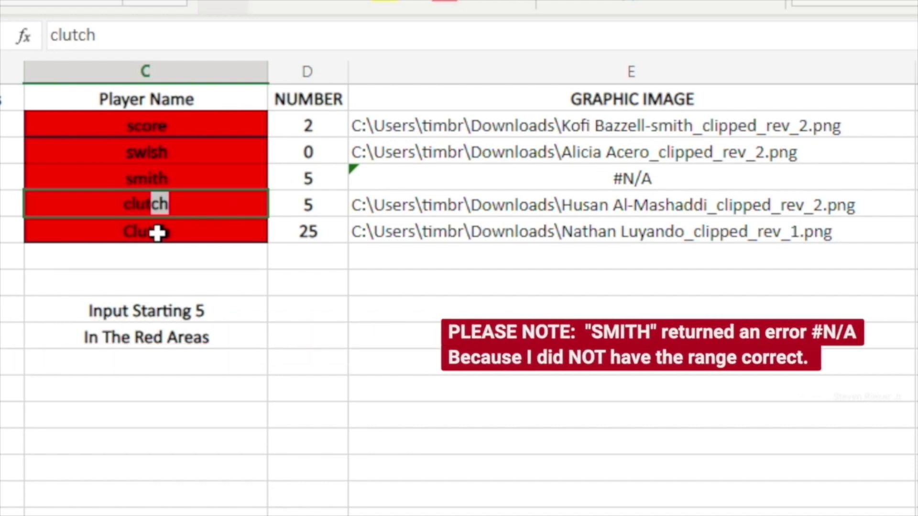
{"action": "left_click", "coordinate": [190, 233]}
{"action": "type", "text": "jo"}
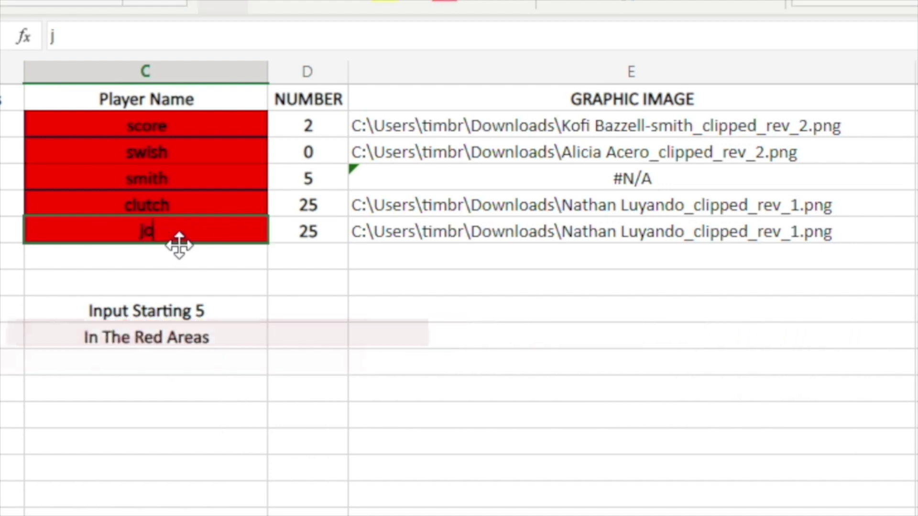
{"action": "type", "text": "nes"}
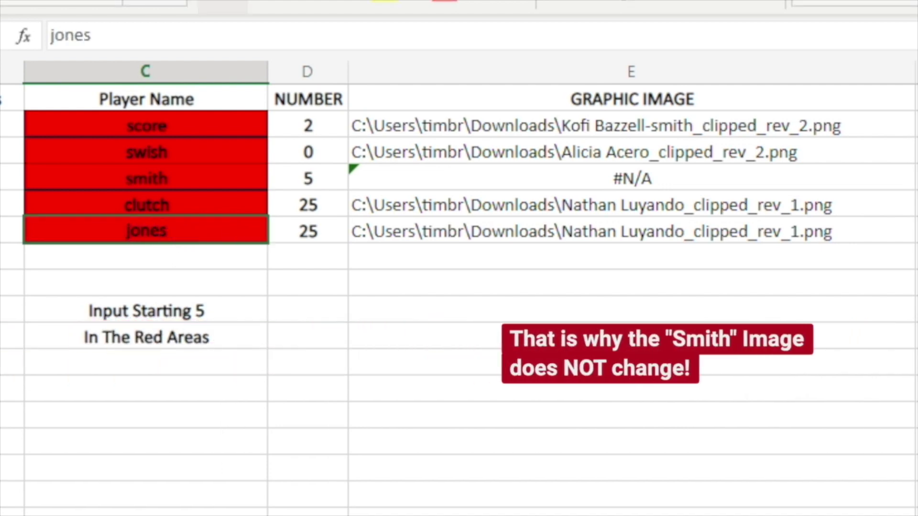
{"action": "left_click", "coordinate": [180, 263]}
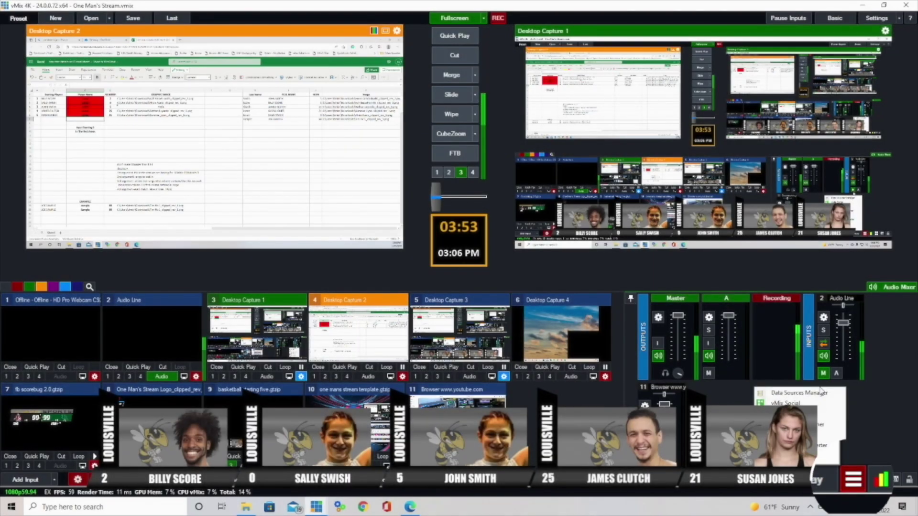
Switch to vMix and add a new Excel/CSV data source in the Data Sources Manager
{"action": "left_click", "coordinate": [818, 393]}
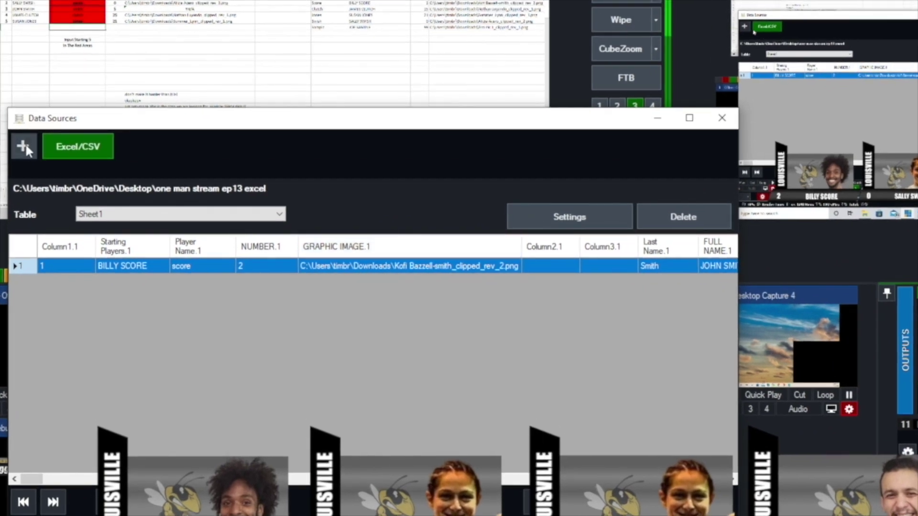
{"action": "left_click", "coordinate": [23, 146]}
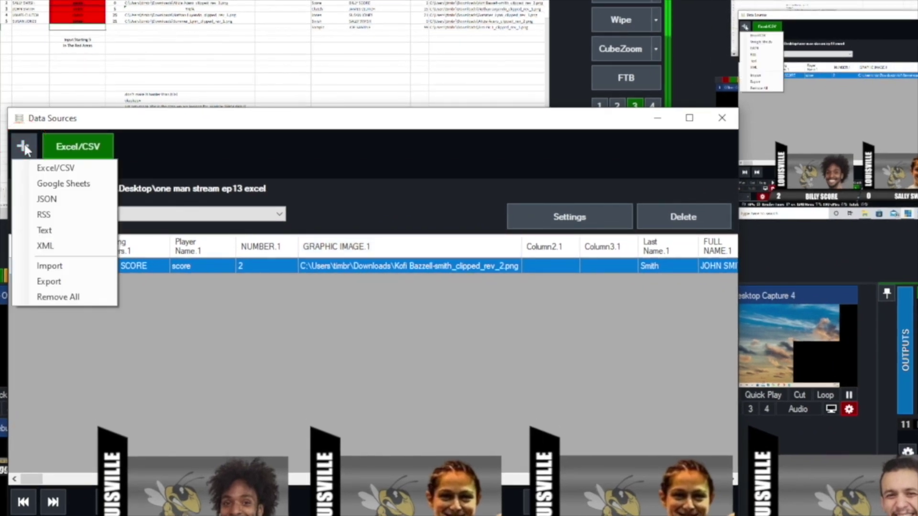
{"action": "left_click", "coordinate": [58, 167]}
{"action": "left_click", "coordinate": [748, 189]}
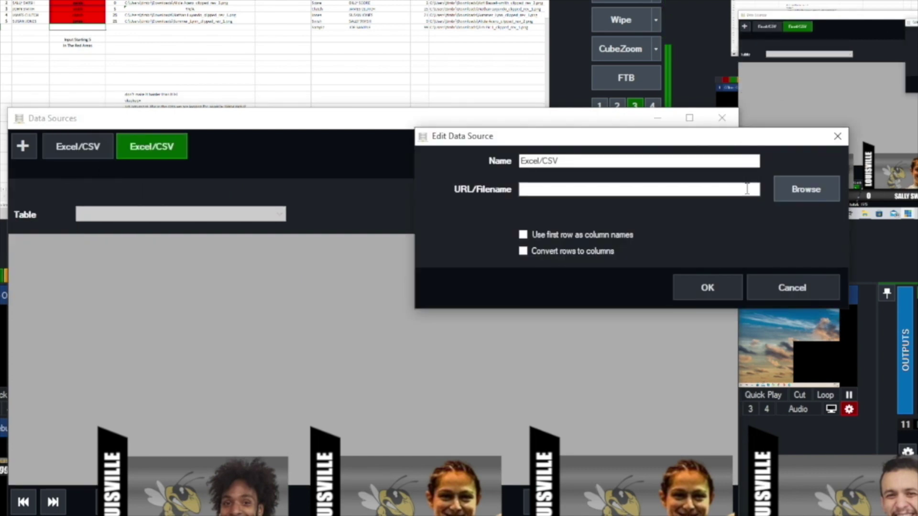
Load "one man stream ep13 excel sheet" from the OneDrive - Personal Desktop folder as the new data source's file
{"action": "left_click", "coordinate": [813, 193]}
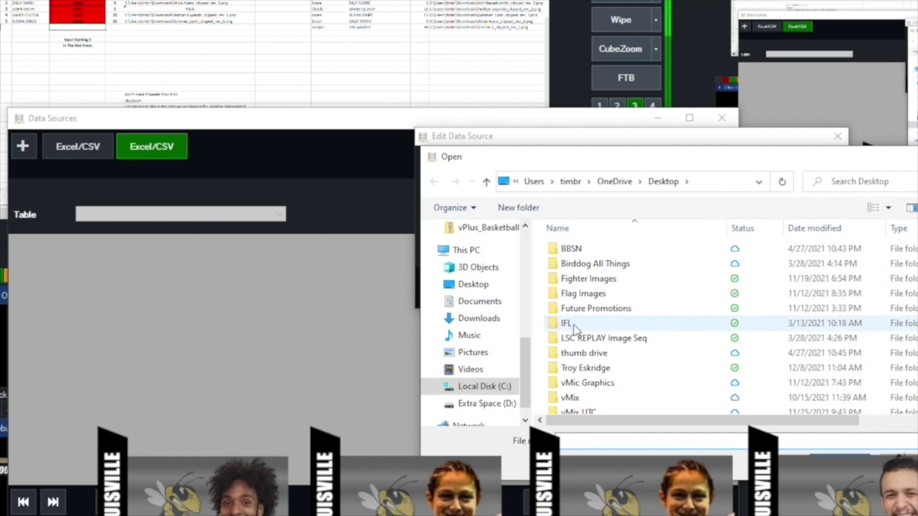
{"action": "left_click_drag", "start_coordinate": [526, 352], "coordinate": [523, 297]}
{"action": "left_click", "coordinate": [485, 287]}
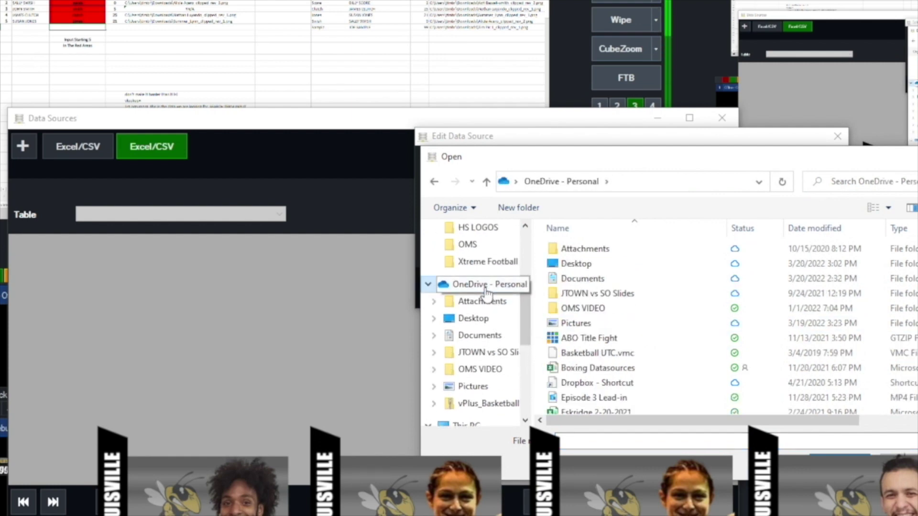
{"action": "left_click", "coordinate": [479, 319]}
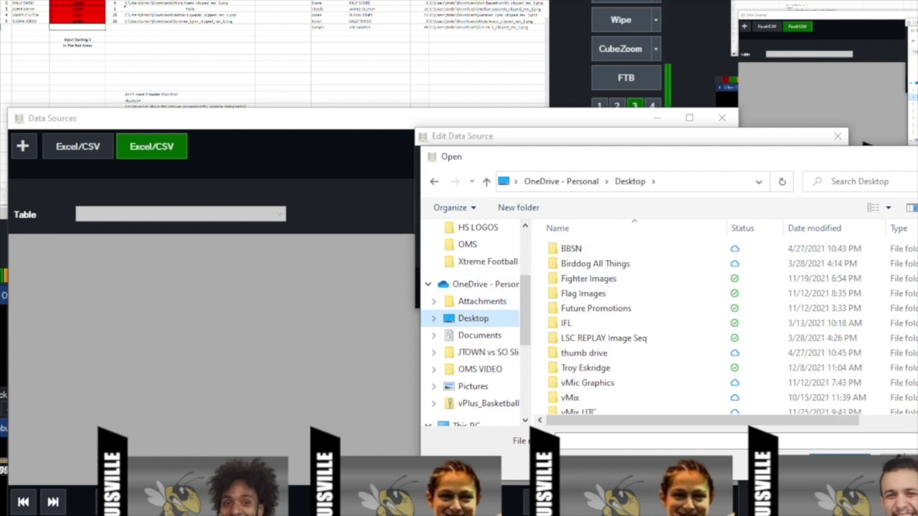
{"action": "scroll", "coordinate": [732, 325], "scroll_direction": "down", "scroll_amount": 15}
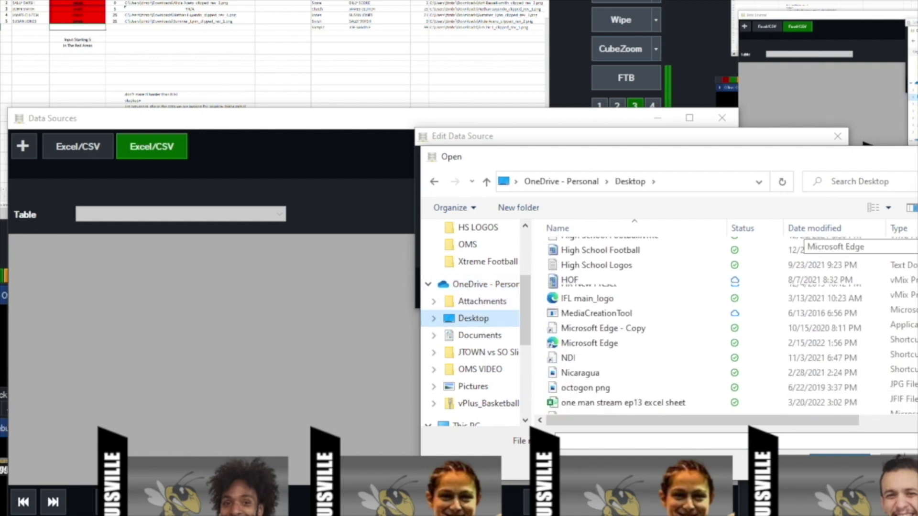
{"action": "scroll", "coordinate": [799, 236], "scroll_direction": "down", "scroll_amount": 2}
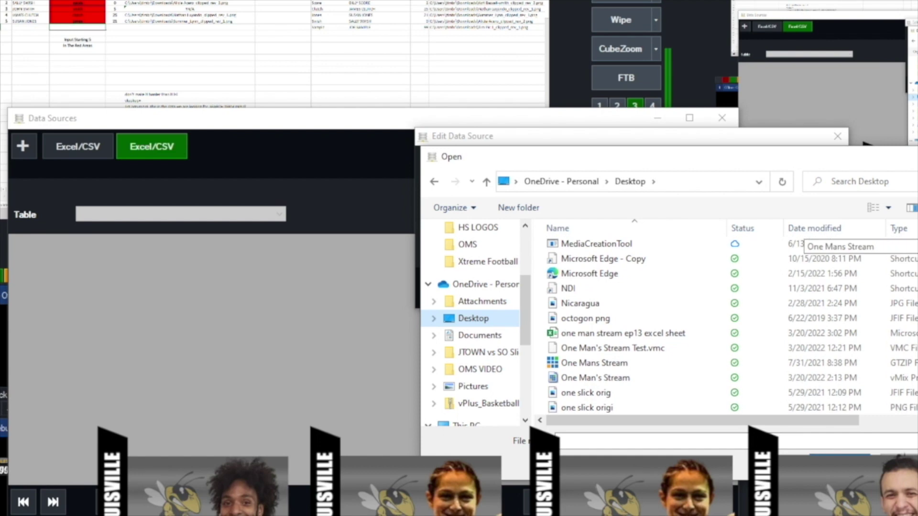
{"action": "left_click", "coordinate": [614, 334]}
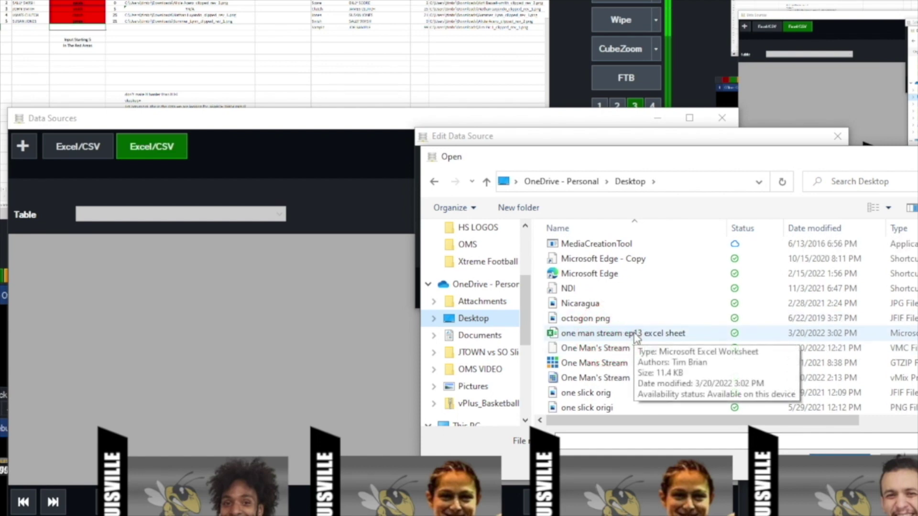
{"action": "left_click", "coordinate": [636, 335]}
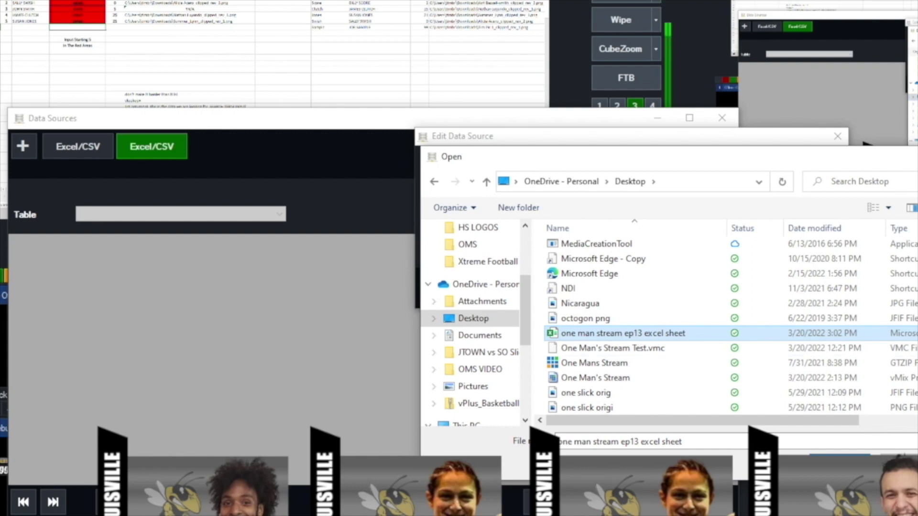
{"action": "left_click", "coordinate": [835, 453]}
{"action": "left_click", "coordinate": [710, 293]}
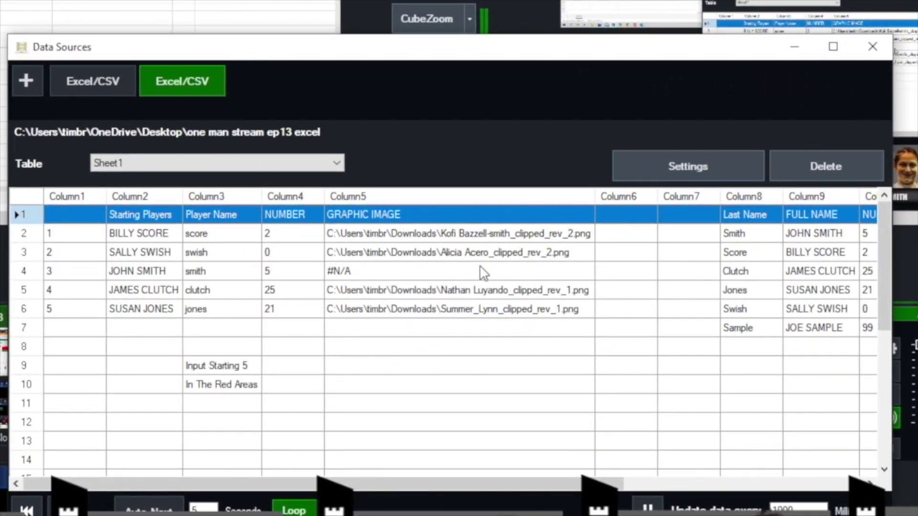
Edit the new data source to use the first row as column names and convert rows to columns
{"action": "left_click", "coordinate": [698, 169]}
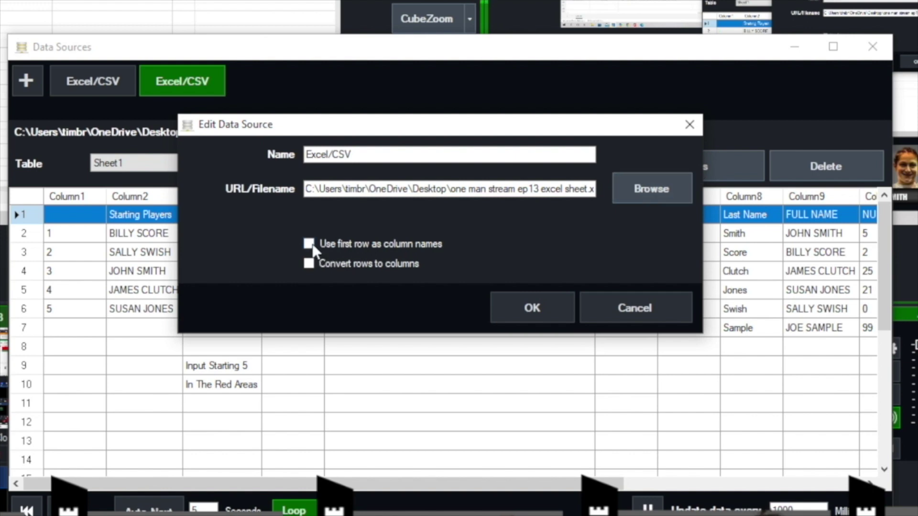
{"action": "left_click", "coordinate": [653, 307]}
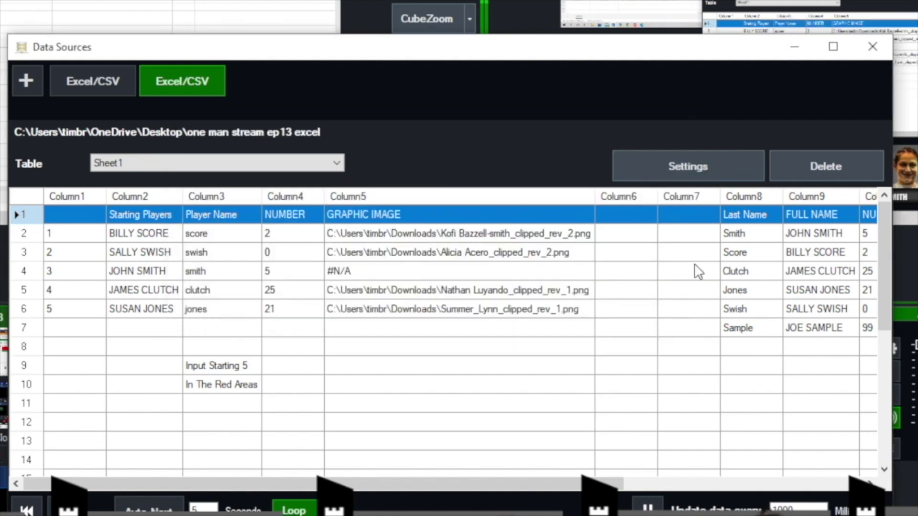
{"action": "left_click", "coordinate": [694, 167]}
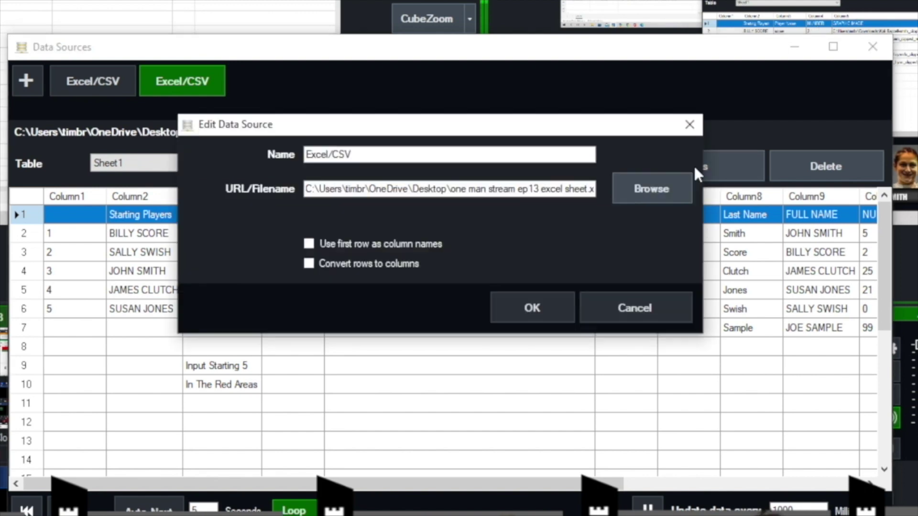
{"action": "left_click", "coordinate": [310, 245]}
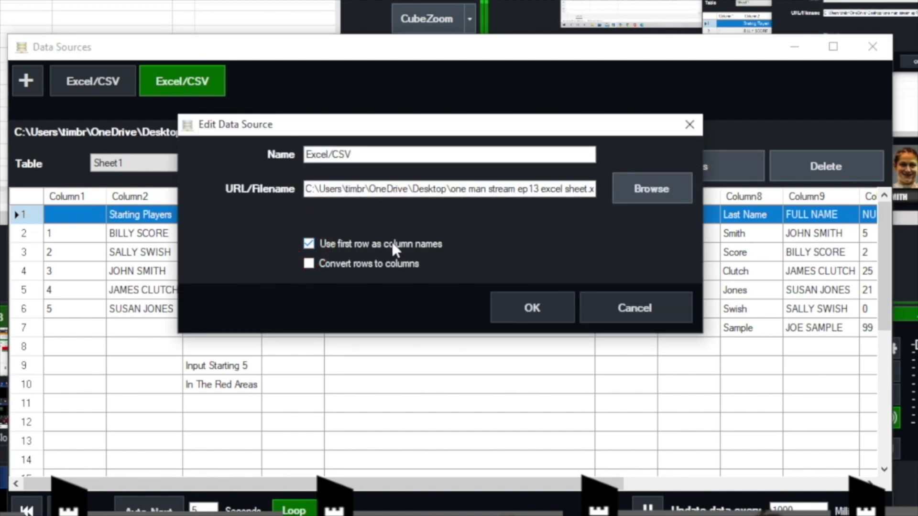
{"action": "left_click", "coordinate": [309, 263]}
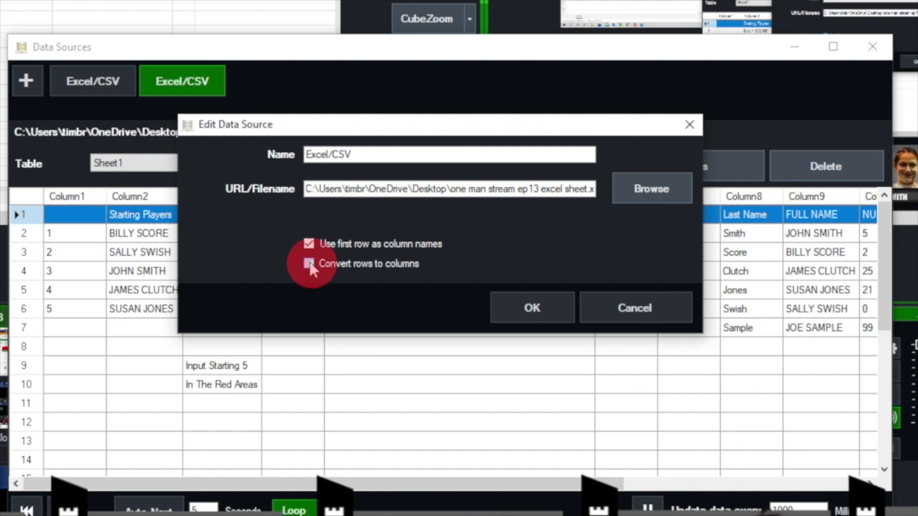
{"action": "left_click", "coordinate": [526, 306]}
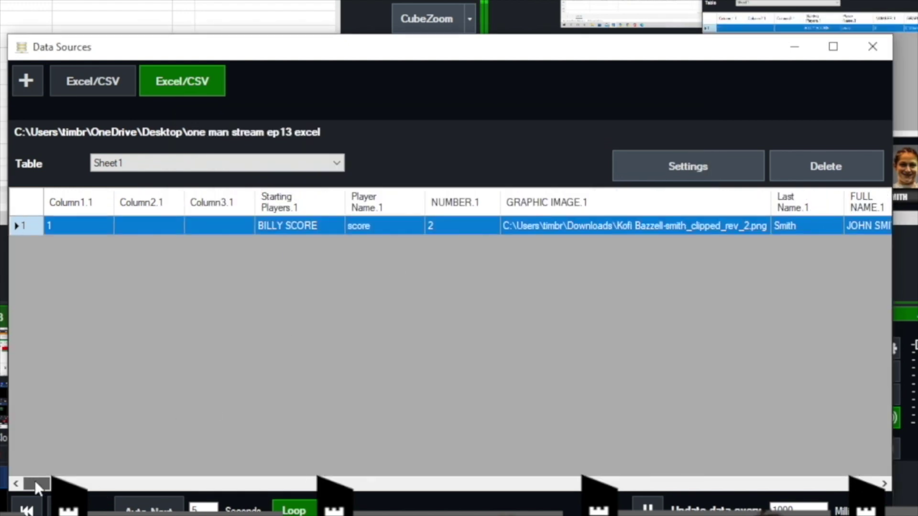
Examine the numbered column names and values that the data source provides for each starting player
{"action": "mouse_move", "coordinate": [34, 482]}
{"action": "left_mouse_down"}
{"action": "mouse_move", "coordinate": [64, 483]}
{"action": "mouse_move", "coordinate": [34, 486]}
{"action": "left_mouse_up"}
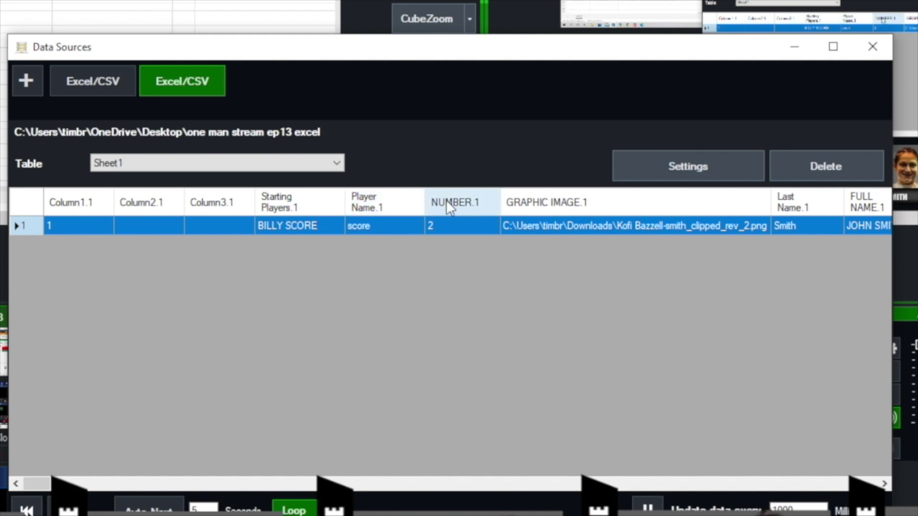
{"action": "left_click_drag", "start_coordinate": [38, 484], "coordinate": [78, 481]}
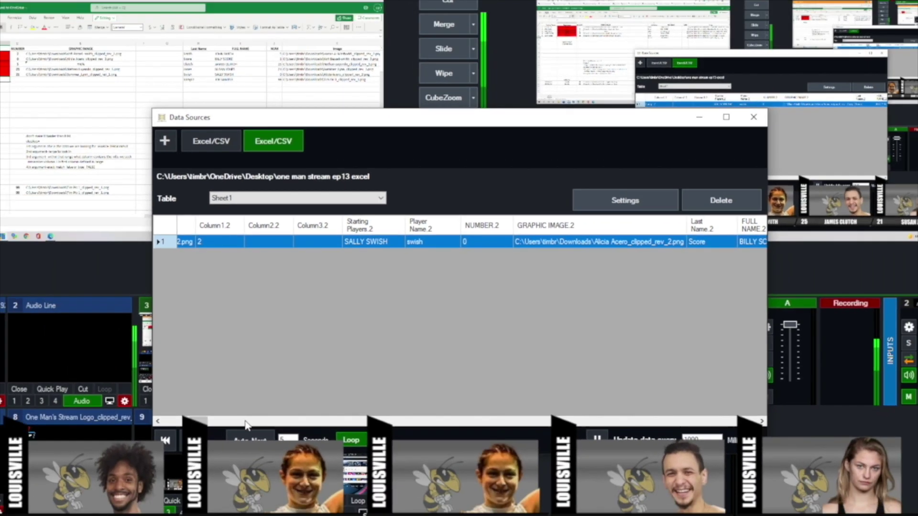
{"action": "left_click_drag", "start_coordinate": [205, 425], "coordinate": [214, 426]}
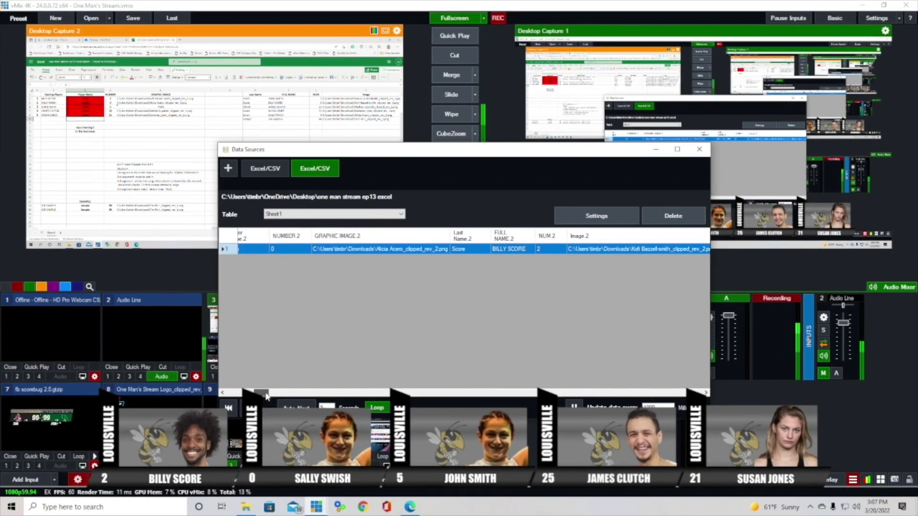
{"action": "left_click_drag", "start_coordinate": [267, 396], "coordinate": [278, 395]}
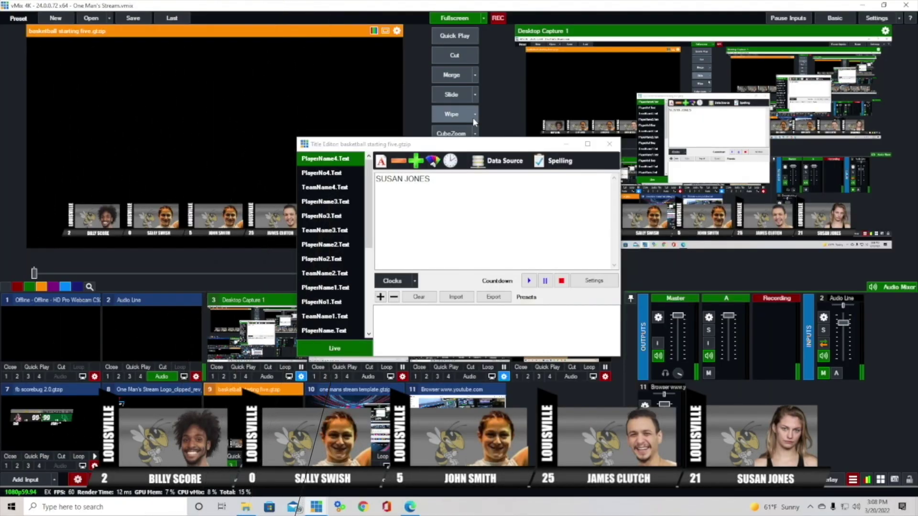
Link the PlayerNo.Text field of the basketball starting five title to the NUMBER.1 column of Sheet1 in the Excel/CSV data source
{"action": "left_click_drag", "start_coordinate": [462, 146], "coordinate": [436, 150]}
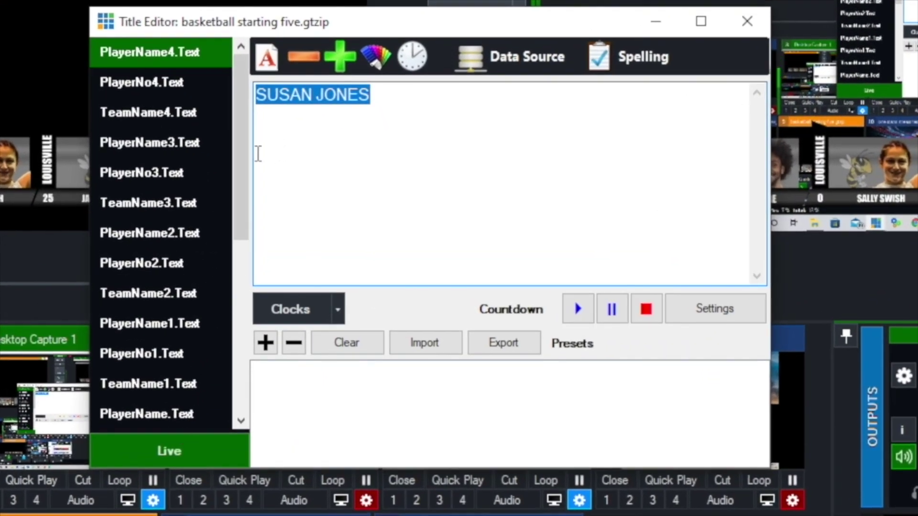
{"action": "left_click_drag", "start_coordinate": [242, 162], "coordinate": [246, 194]}
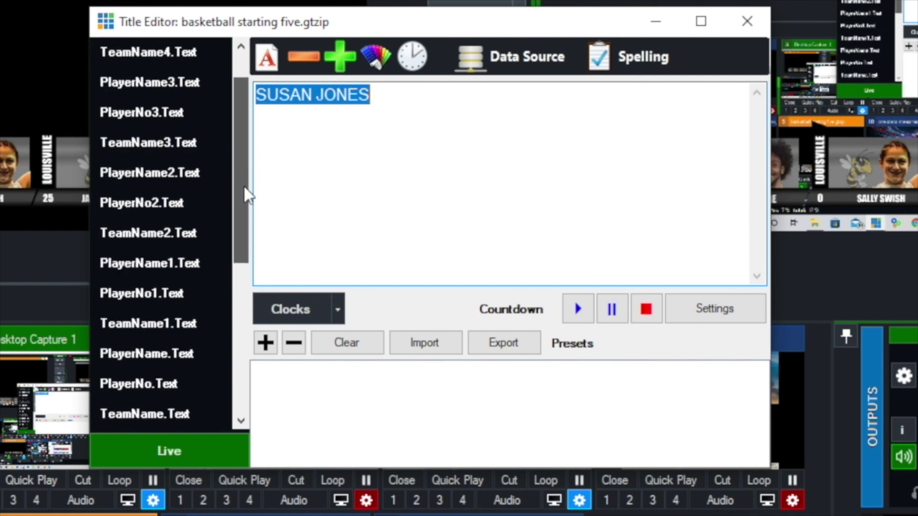
{"action": "left_click", "coordinate": [144, 352]}
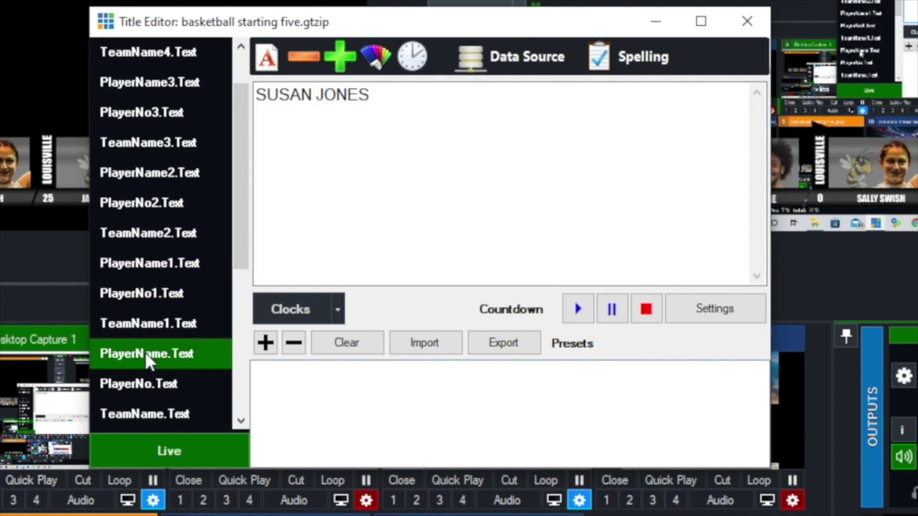
{"action": "left_click", "coordinate": [139, 381]}
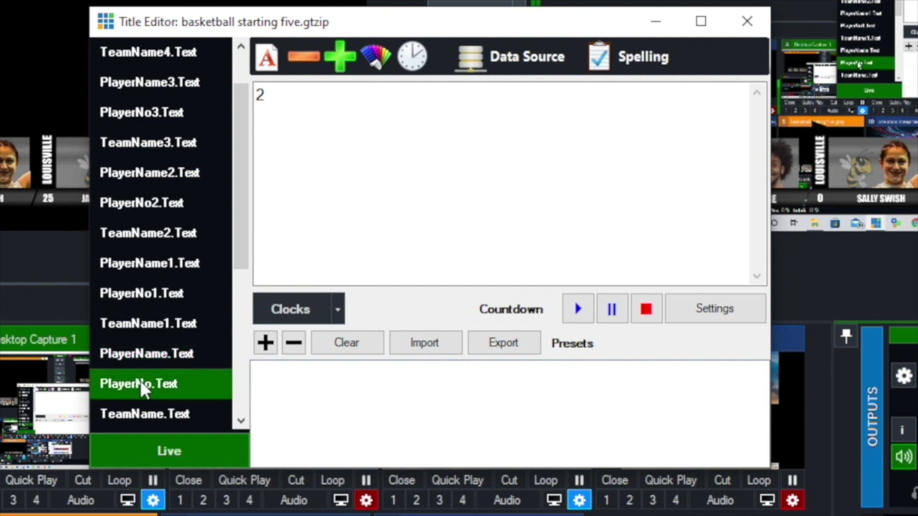
{"action": "left_click", "coordinate": [522, 60]}
{"action": "left_click", "coordinate": [547, 120]}
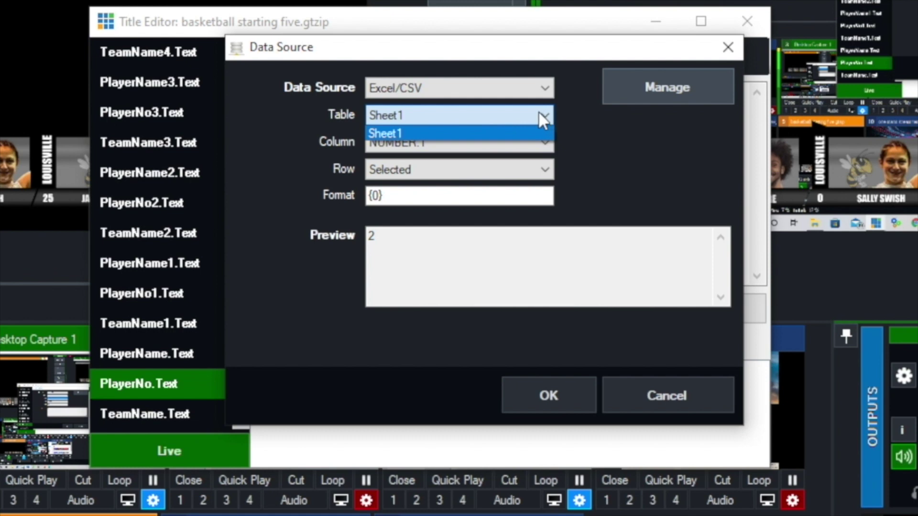
{"action": "left_click", "coordinate": [522, 133]}
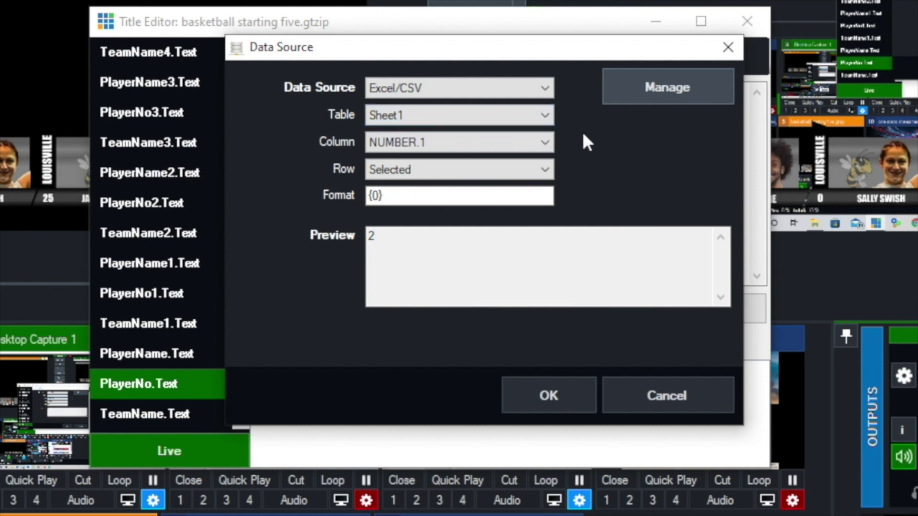
{"action": "left_click", "coordinate": [547, 143]}
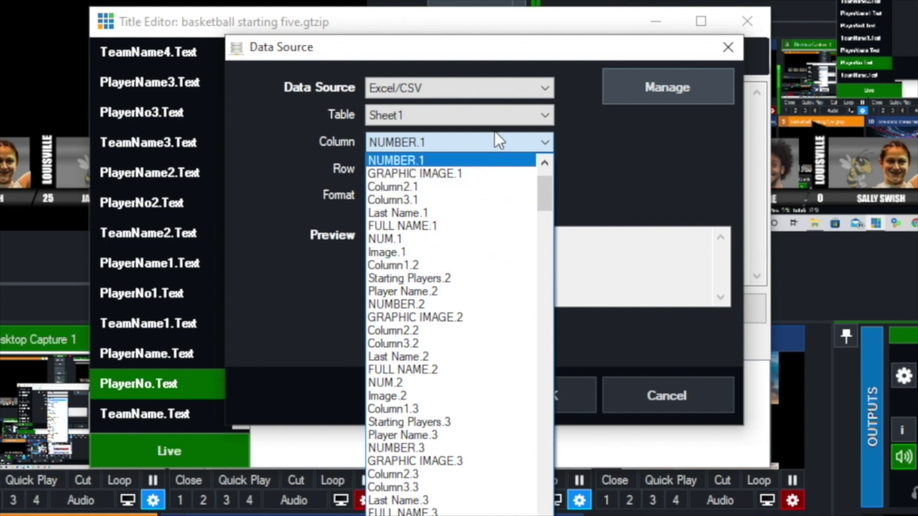
{"action": "scroll", "coordinate": [499, 364], "scroll_direction": "up", "scroll_amount": 2}
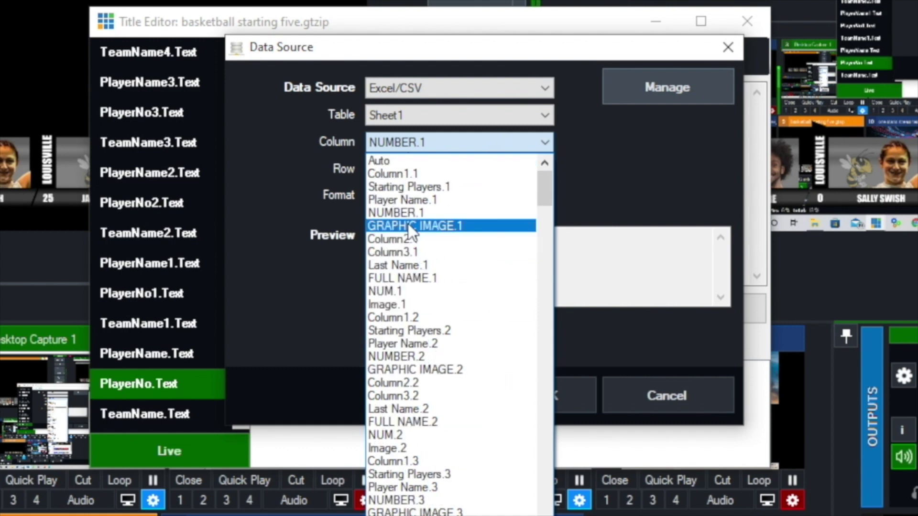
{"action": "left_click", "coordinate": [409, 209]}
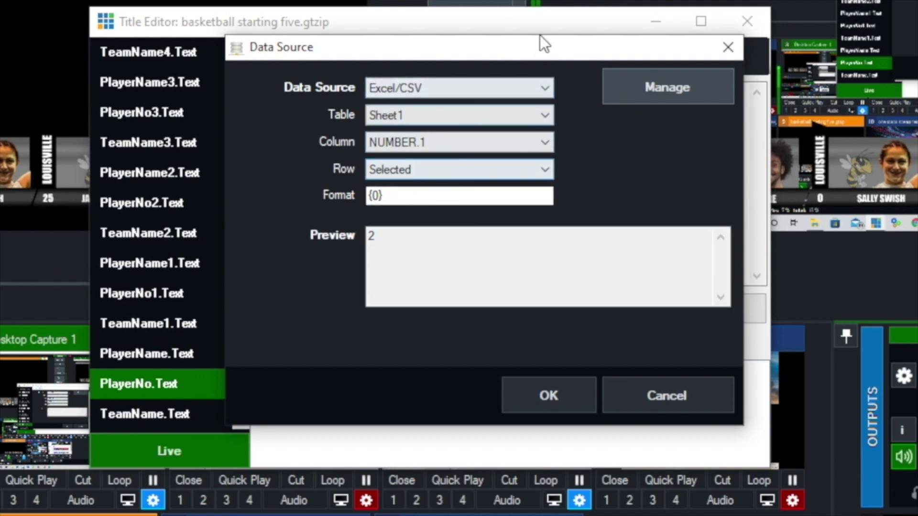
{"action": "left_click", "coordinate": [552, 391]}
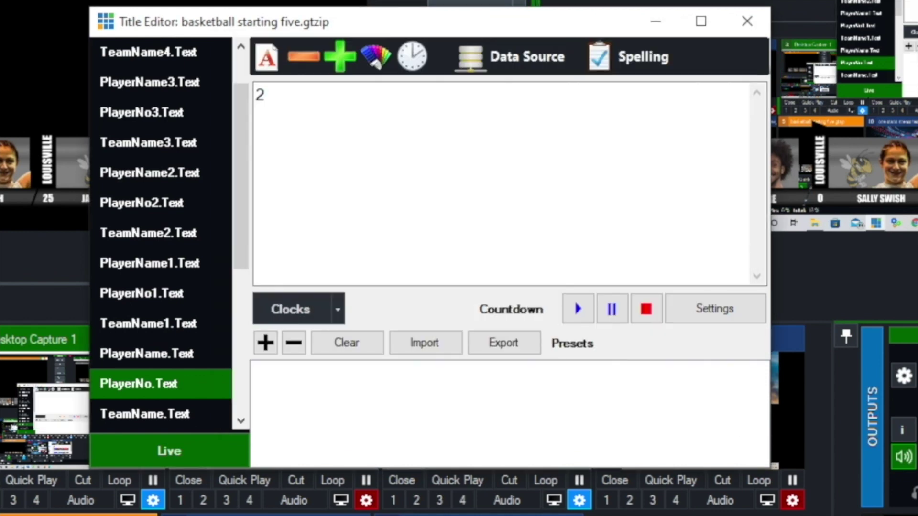
Link the PlayerName.Text field to the Starting Players.1 column of Sheet1 in the Excel/CSV data source
{"action": "left_click", "coordinate": [130, 353]}
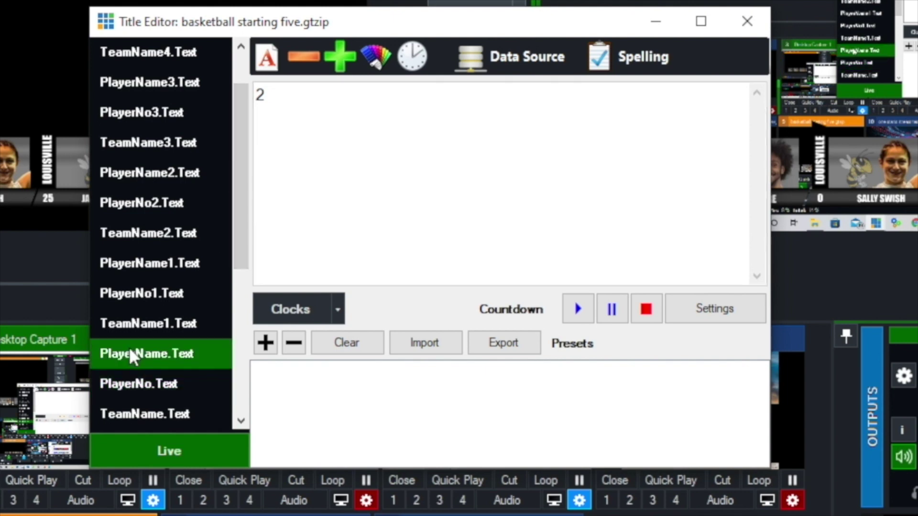
{"action": "left_click", "coordinate": [516, 55]}
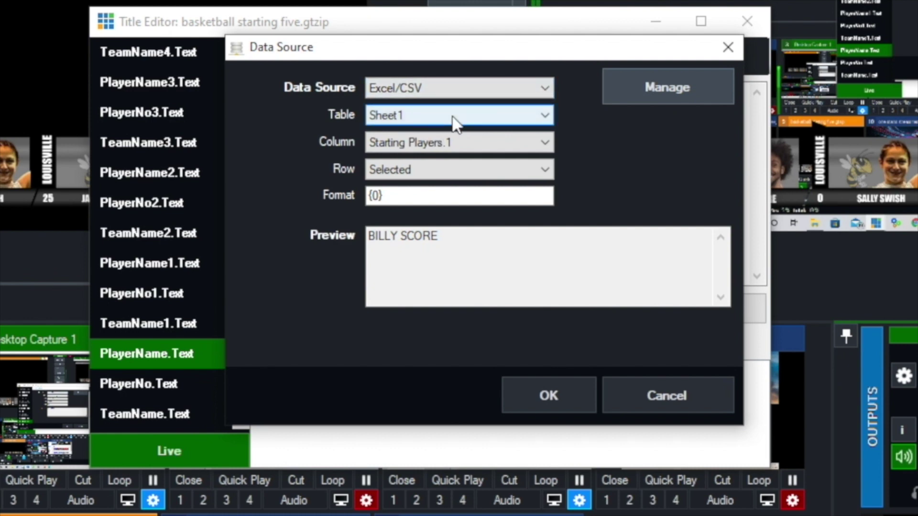
{"action": "left_click", "coordinate": [552, 142]}
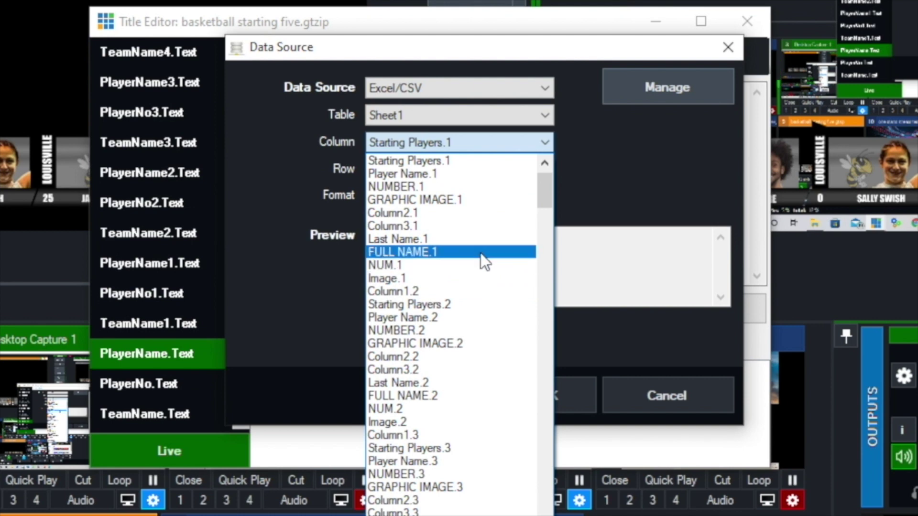
{"action": "left_click", "coordinate": [434, 162]}
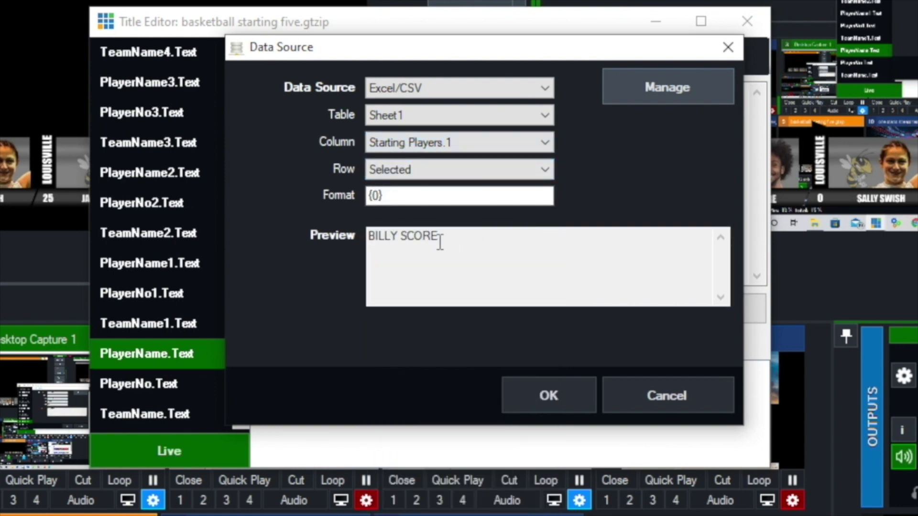
{"action": "left_click", "coordinate": [569, 394]}
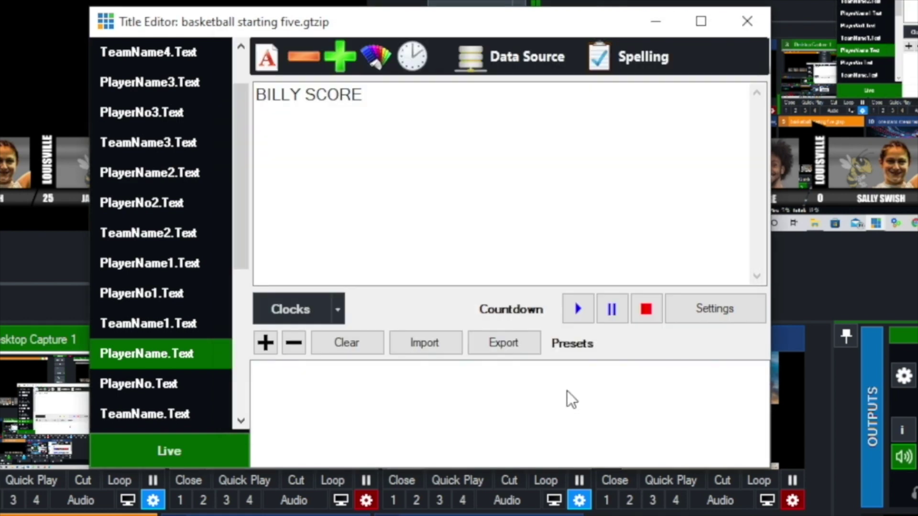
Link the PlayerNo1.Text field to the NUMBER.2 column of Sheet1 in the Excel/CSV data source
{"action": "left_click", "coordinate": [141, 297]}
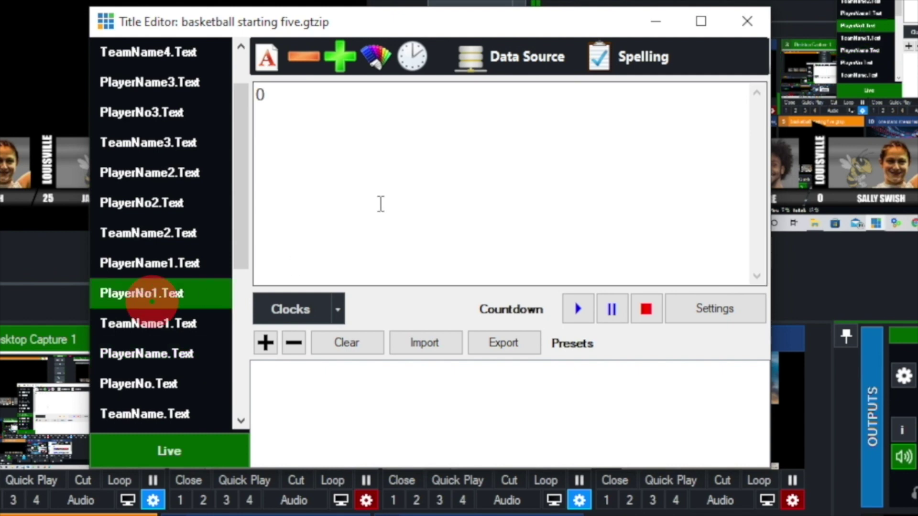
{"action": "left_click", "coordinate": [531, 62]}
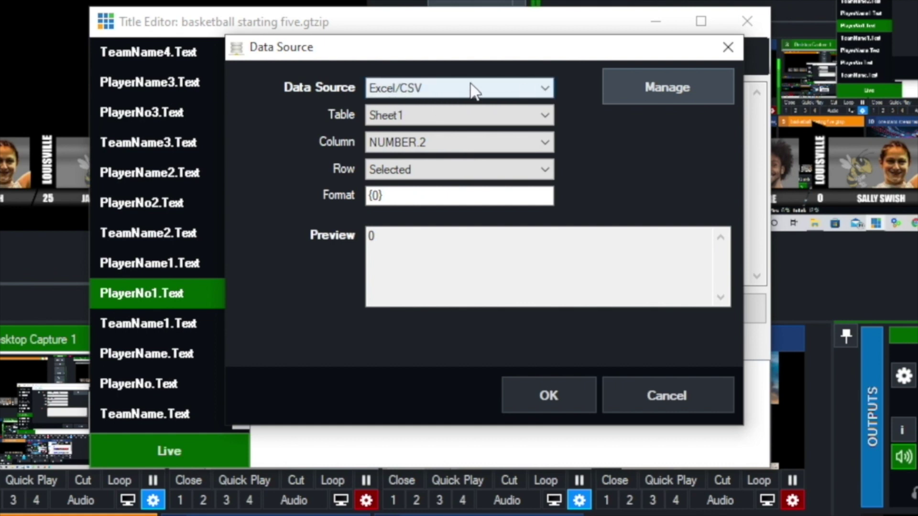
{"action": "left_click", "coordinate": [545, 143]}
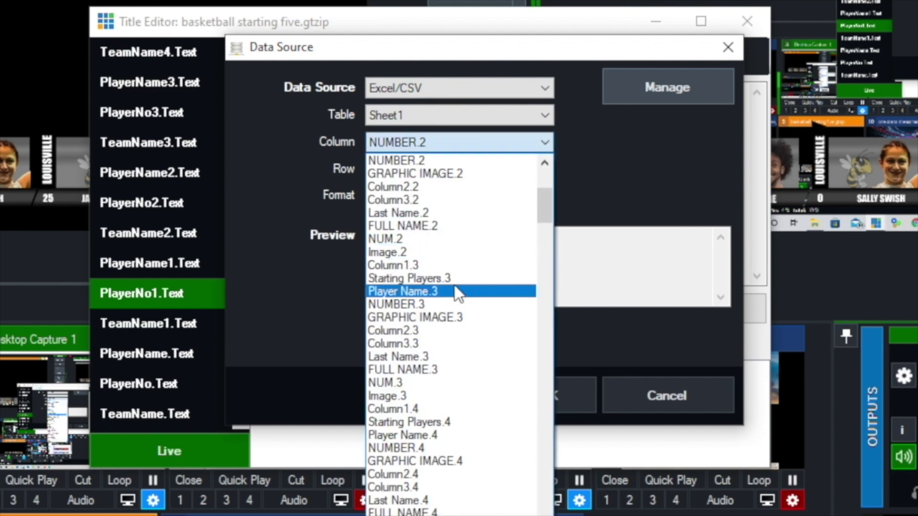
{"action": "left_click", "coordinate": [449, 161]}
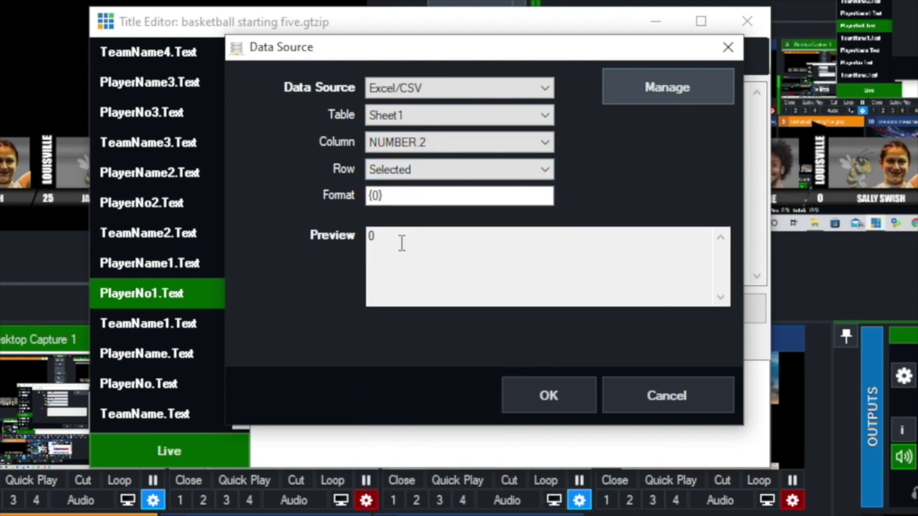
{"action": "left_click", "coordinate": [555, 391]}
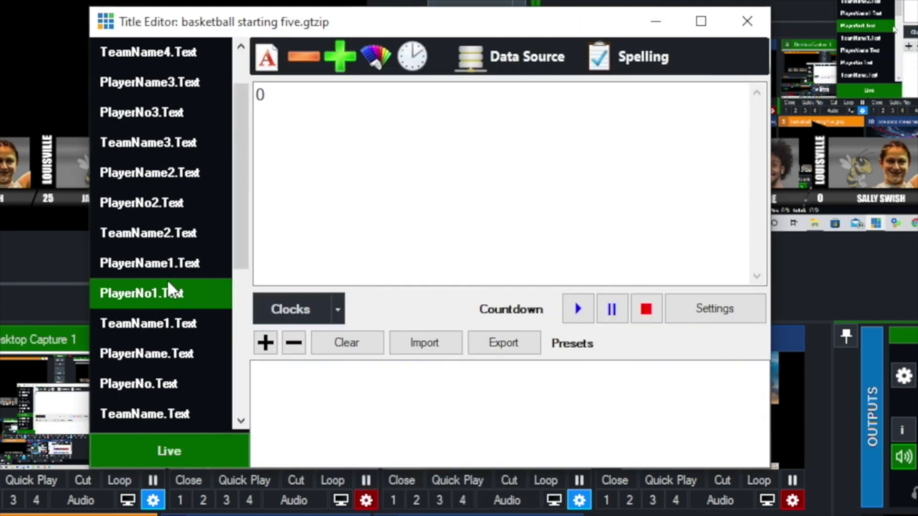
Link the PlayerName1.Text field to the Starting Players.2 column of Sheet1 in the Excel/CSV data source
{"action": "left_click", "coordinate": [149, 263]}
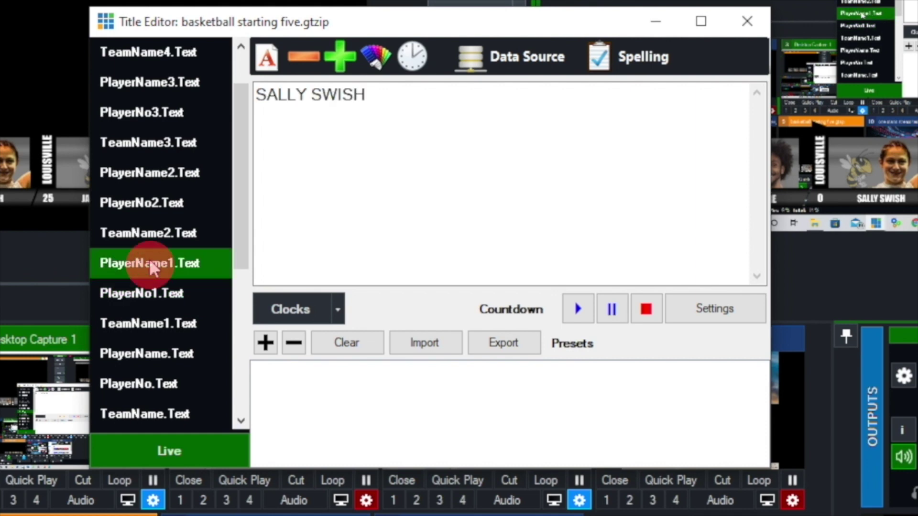
{"action": "left_click", "coordinate": [541, 53]}
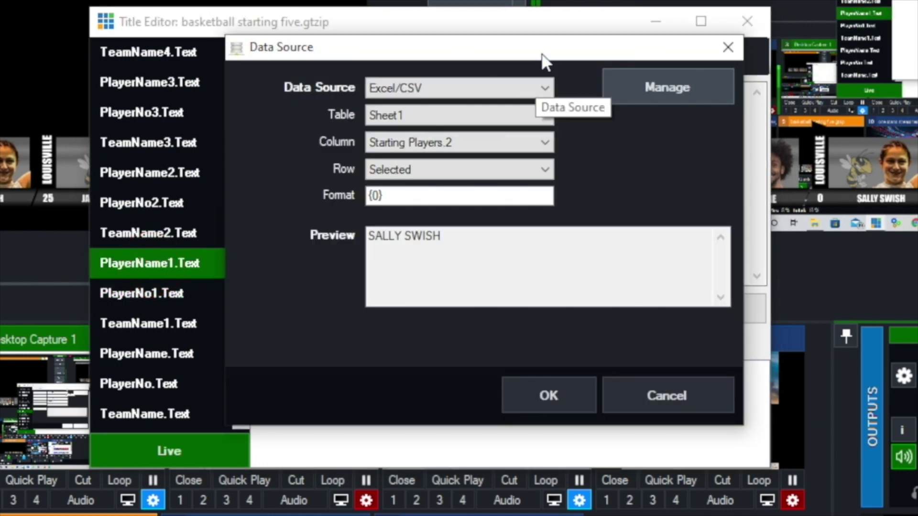
{"action": "left_click", "coordinate": [545, 143]}
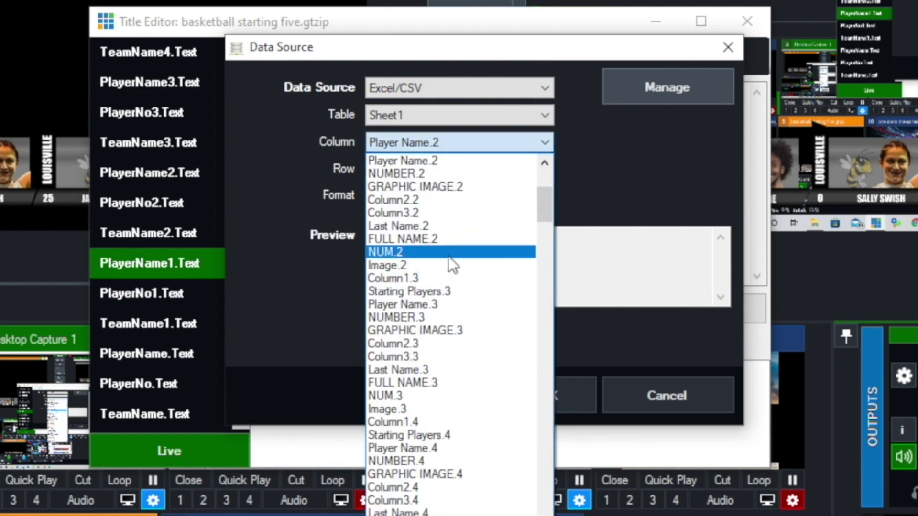
{"action": "scroll", "coordinate": [448, 256], "scroll_direction": "up", "scroll_amount": 1}
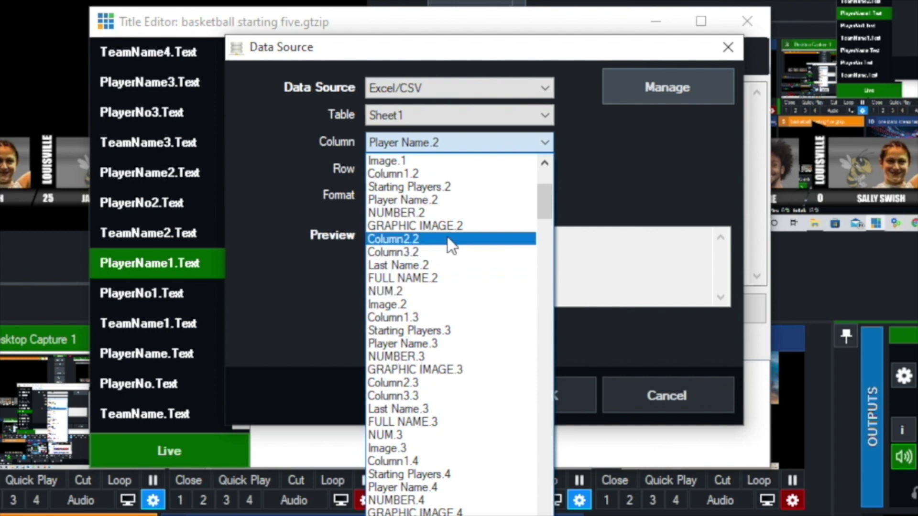
{"action": "left_click", "coordinate": [437, 186]}
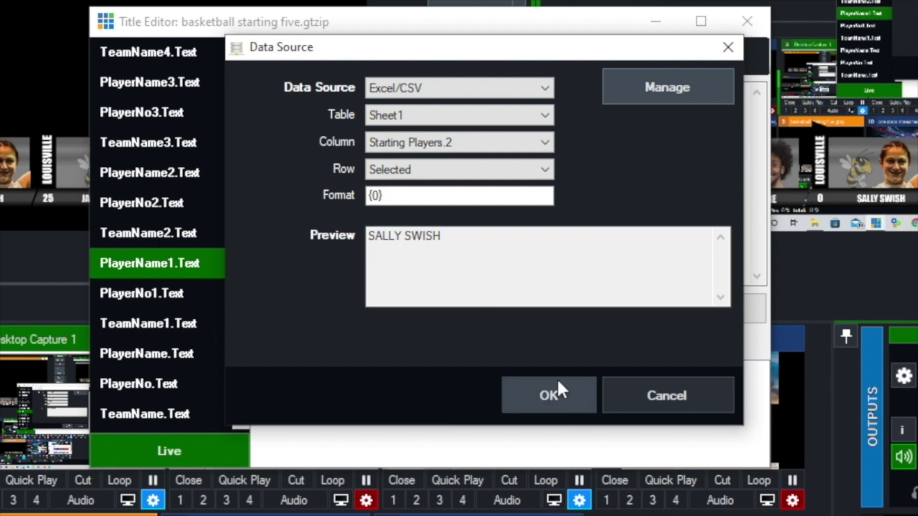
{"action": "left_click", "coordinate": [555, 395]}
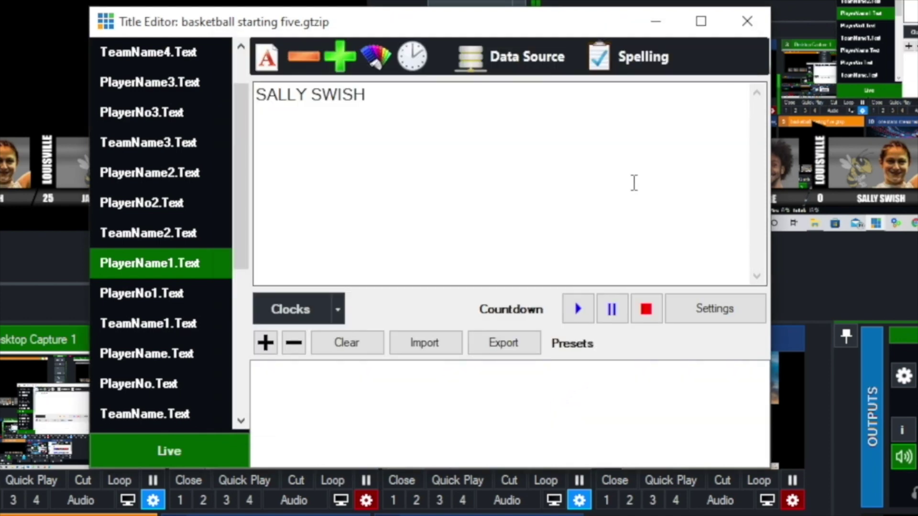